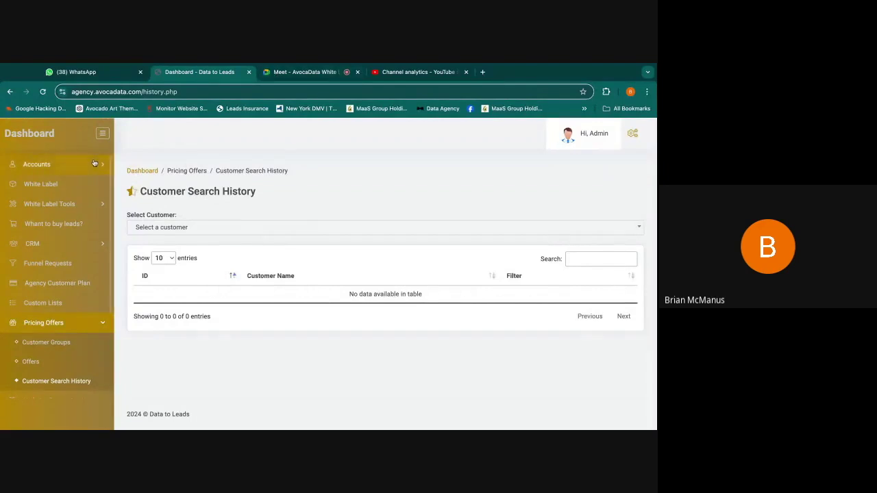
Step: Open the account profile page, and visit app.avocadata.com to look through its landing page
left_click(65, 165)
left_click(65, 184)
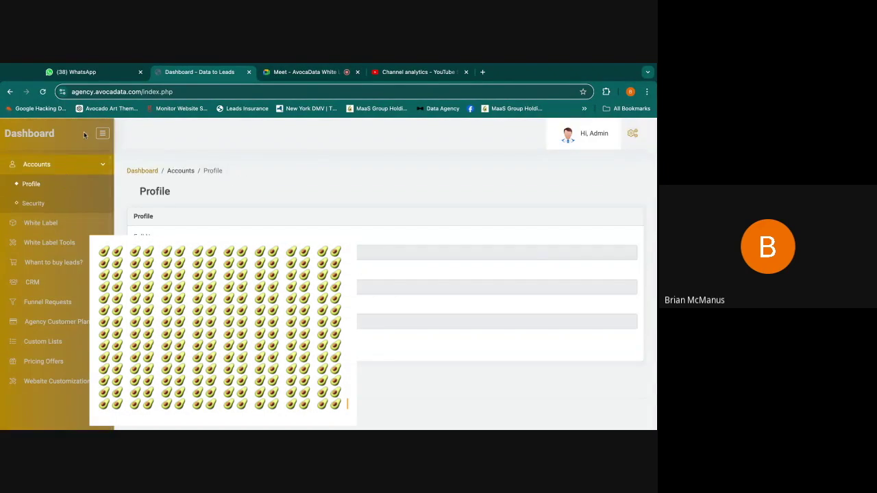
left_click(89, 135)
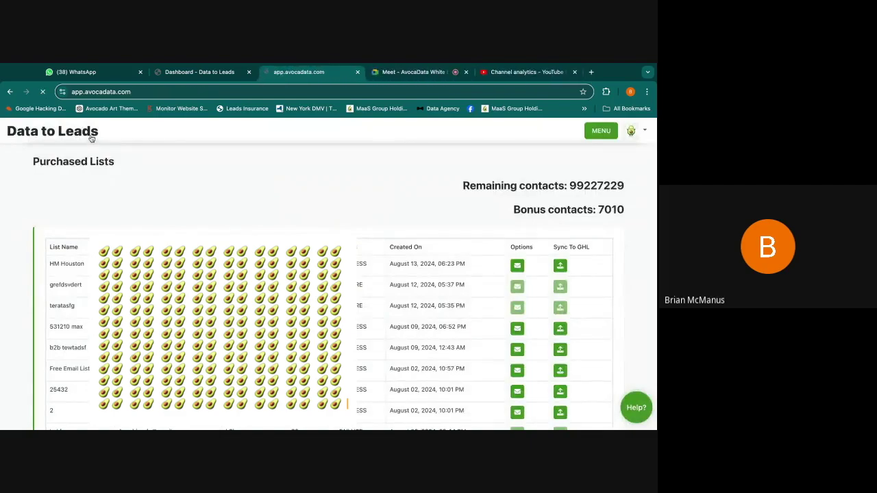
scroll(233, 185, "down", 2)
scroll(253, 224, "down", 8)
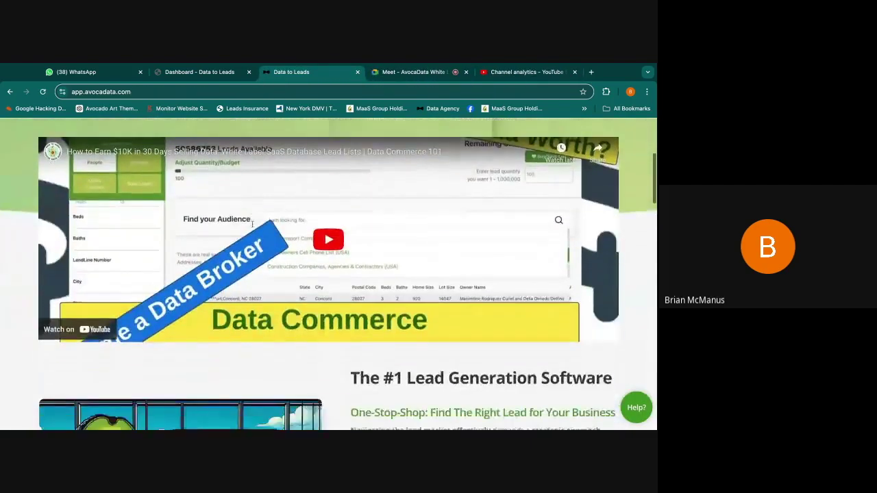
scroll(329, 275, "down", 12)
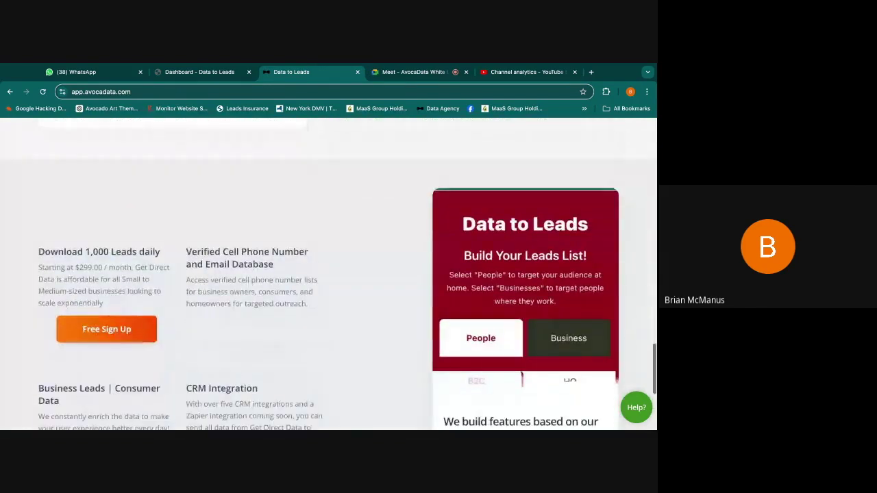
Step: Load leadgenlist.com and read through its landing page from the lead generation sections to the footer
left_click(220, 90)
type("lead")
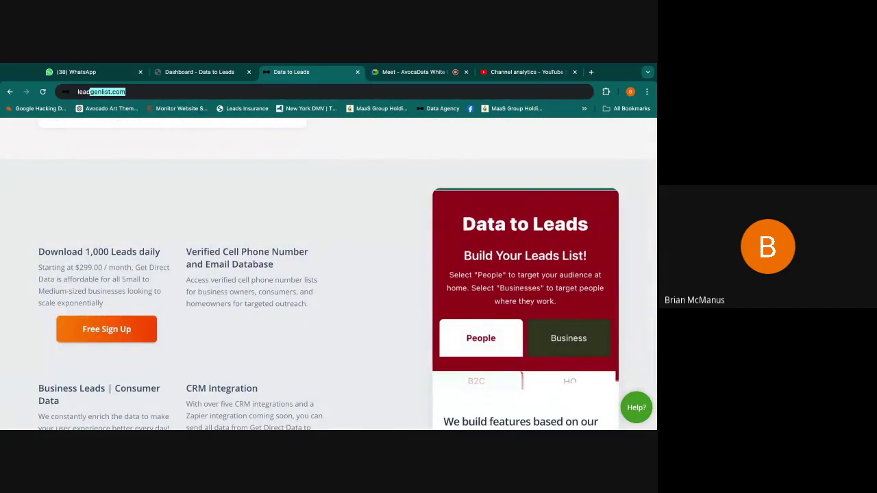
key("Return")
scroll(223, 177, "down", 5)
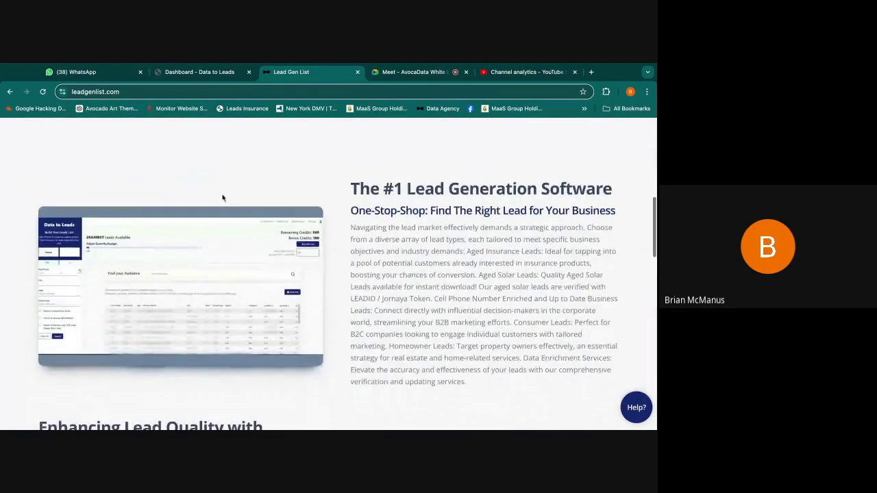
scroll(426, 237, "down", 4)
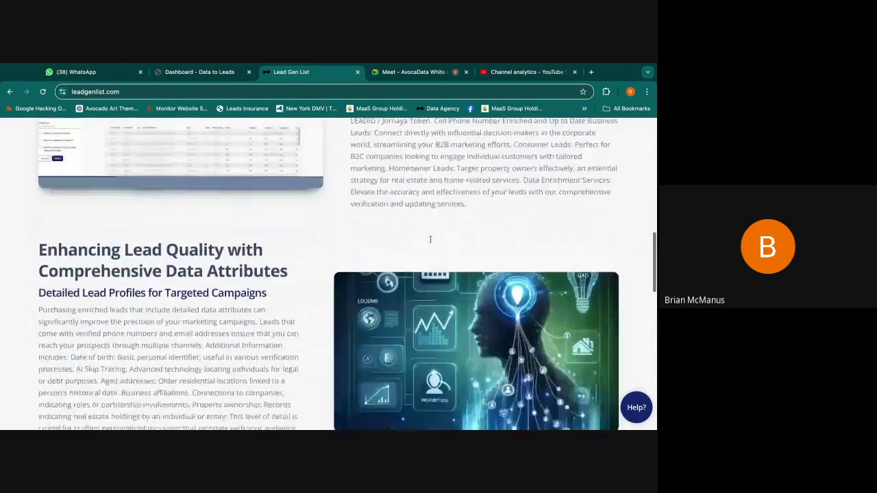
scroll(289, 264, "down", 6)
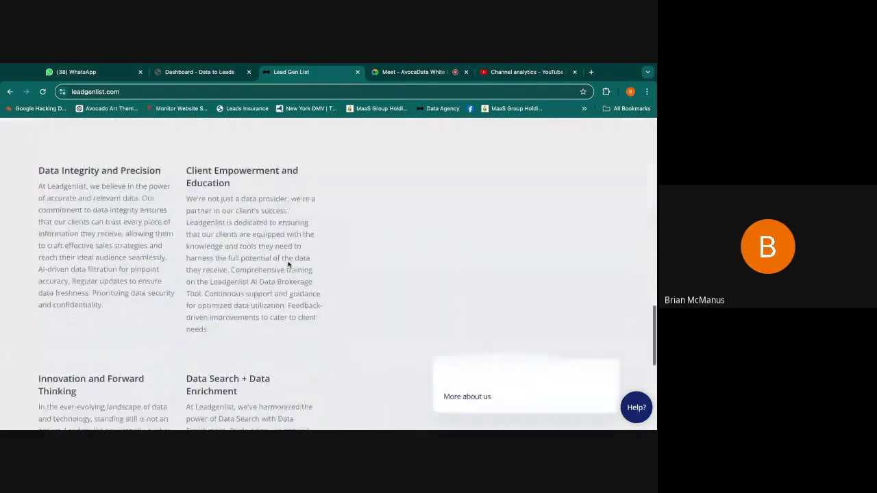
scroll(151, 256, "down", 5)
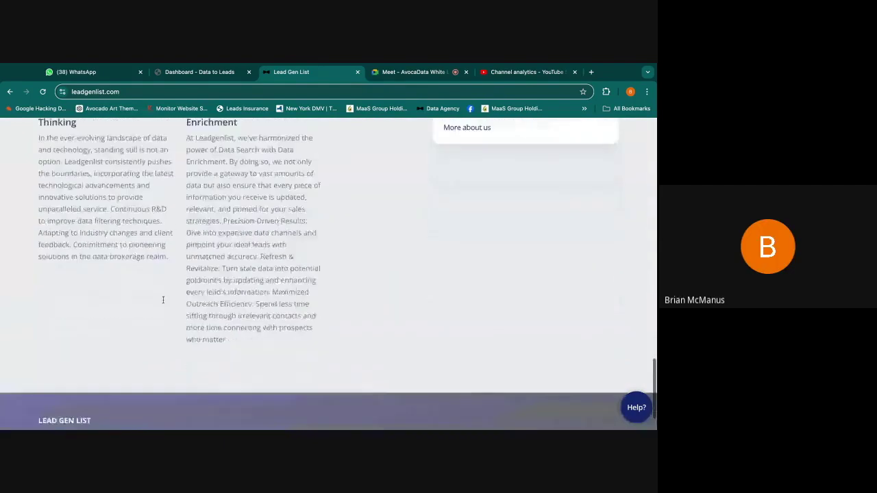
scroll(163, 300, "up", 16)
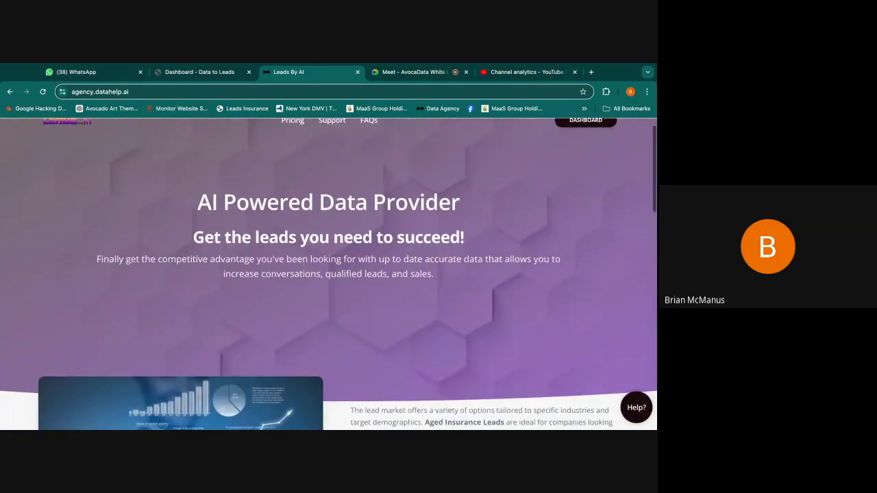
Step: Load leads.bmorefluent.com and look over its landing page as another white label example
scroll(329, 274, "down", 1)
left_click(192, 92)
type("https://leads.bmorefluent.com")
key("Return")
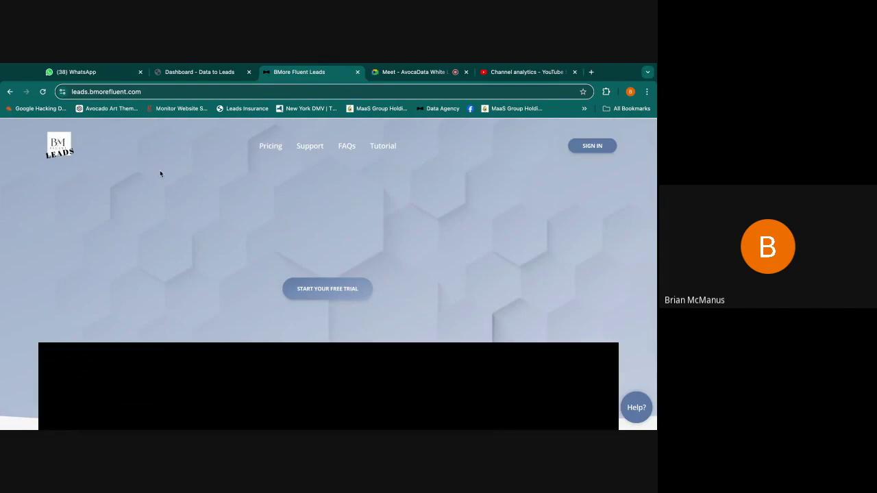
scroll(376, 298, "down", 5)
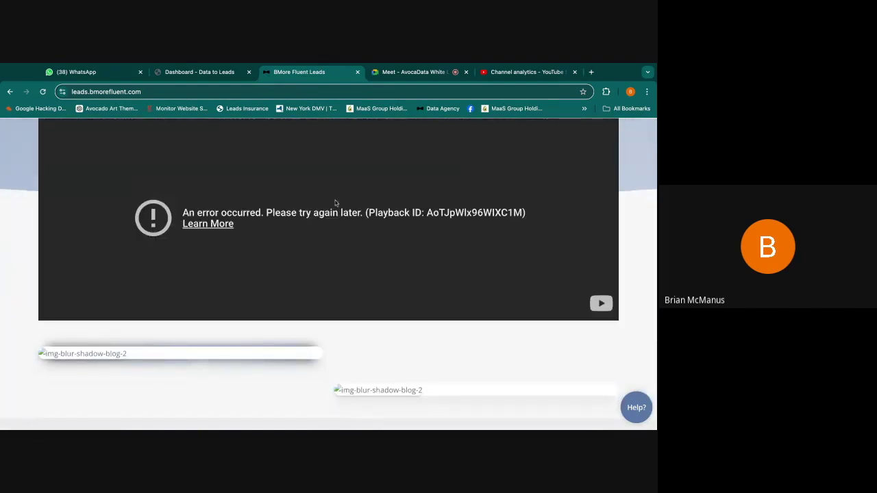
scroll(272, 268, "down", 3)
scroll(414, 277, "up", 8)
Step: Return to the agency dashboard's White Label page and highlight the DNS note with the record type and IP address
left_click(219, 74)
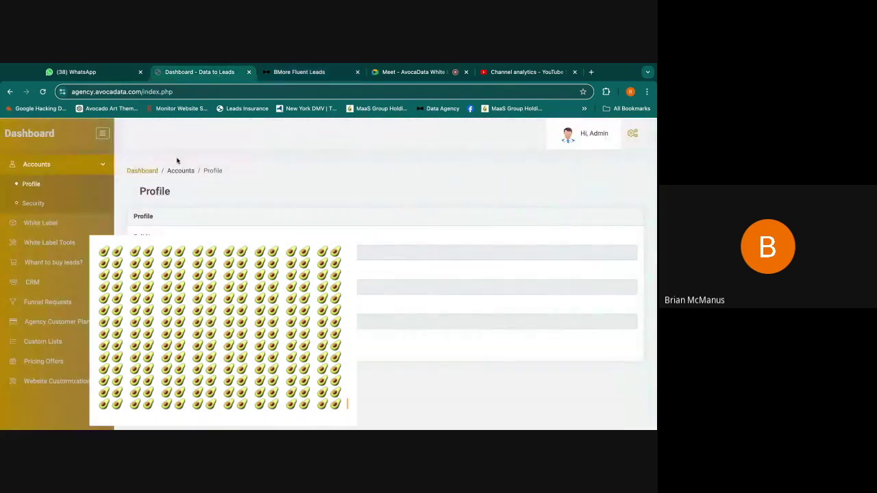
left_click(63, 222)
scroll(172, 260, "down", 3)
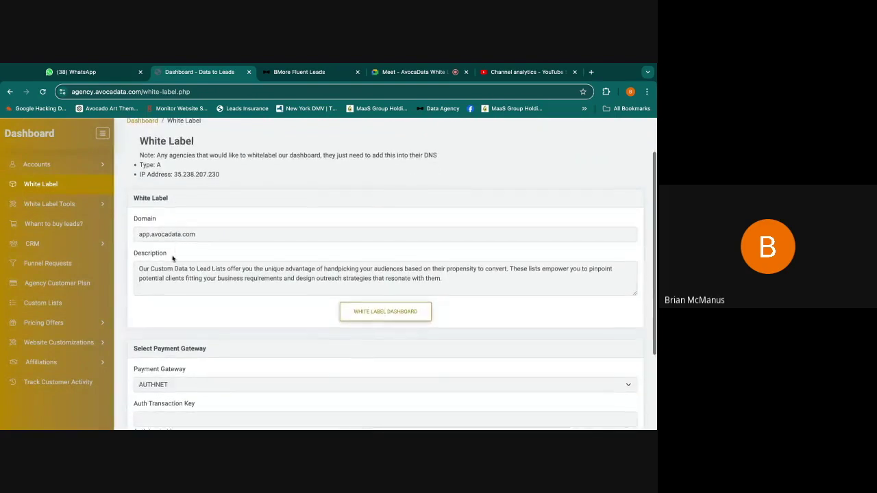
scroll(165, 253, "up", 1)
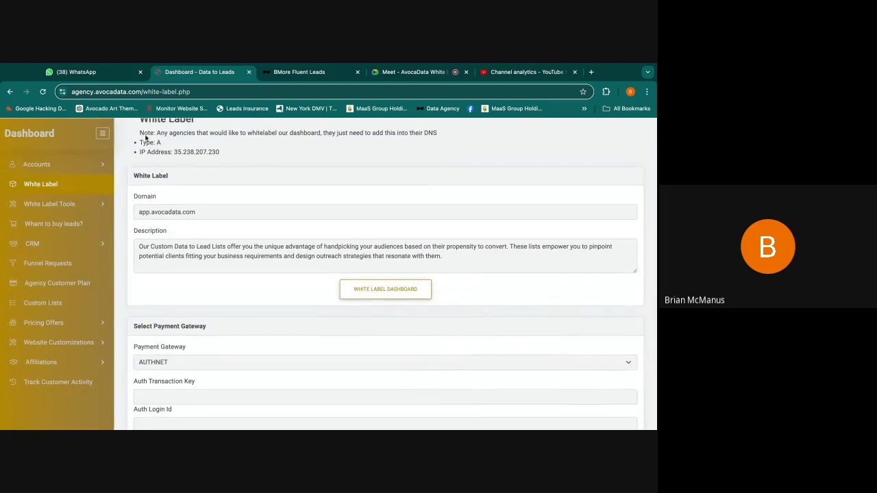
left_click_drag(139, 133, 220, 152)
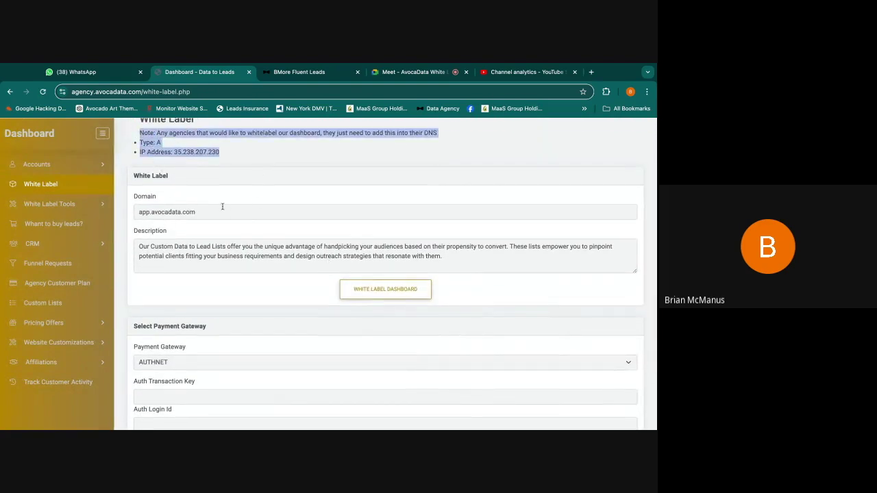
Step: Open the Profit Calculator among the white label tools and view the page's start instructions and calculator fields
left_click(385, 288)
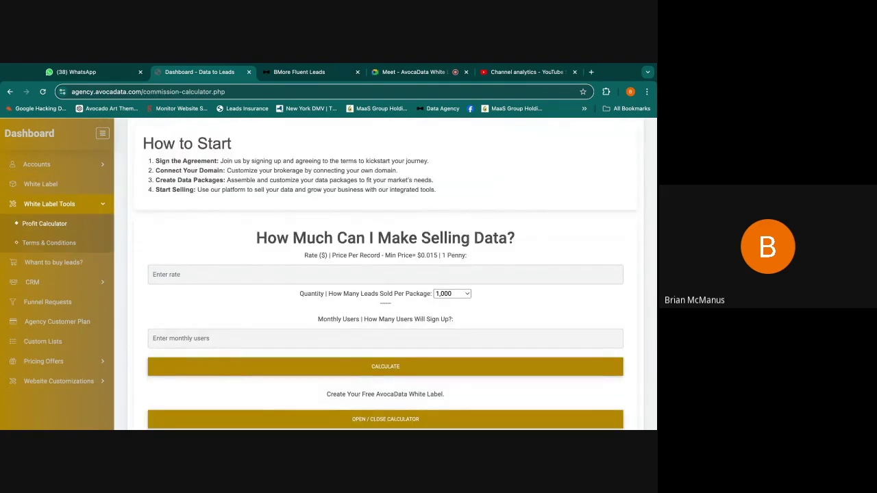
scroll(299, 217, "up", 2)
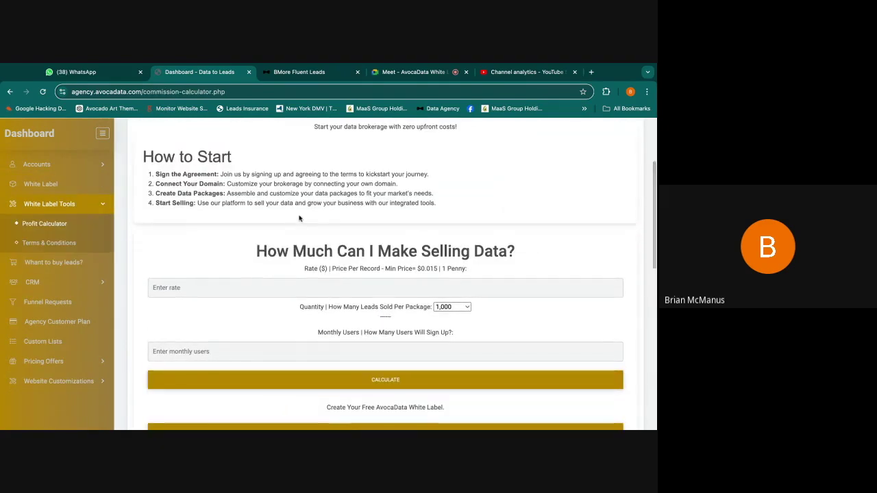
scroll(300, 218, "up", 1)
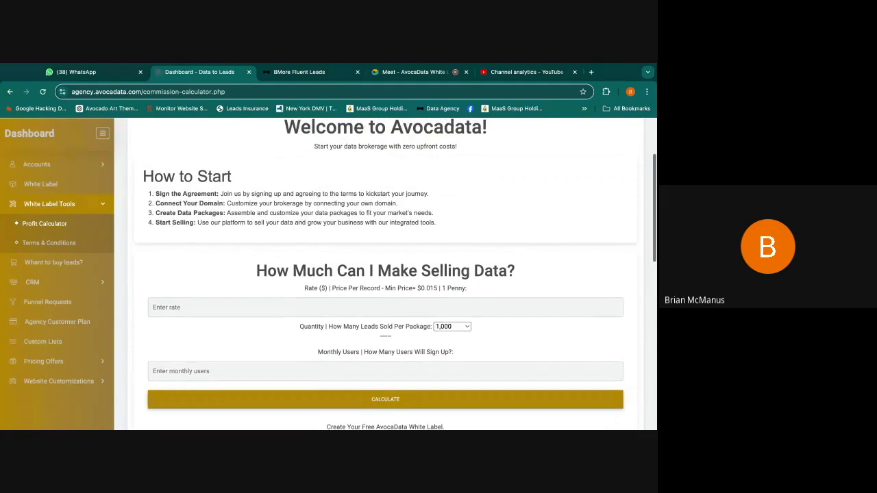
Step: Load data.konigdigital.com and open its pricing page through the free trial offer
left_click(299, 72)
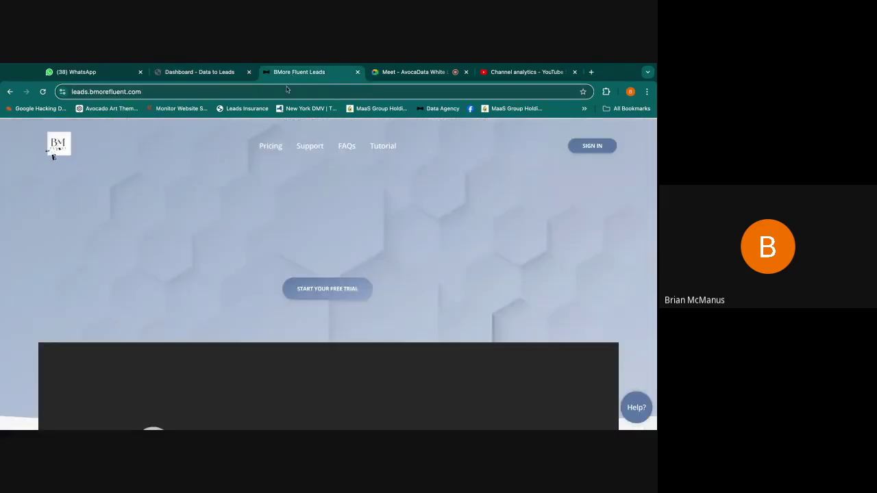
left_click(281, 92)
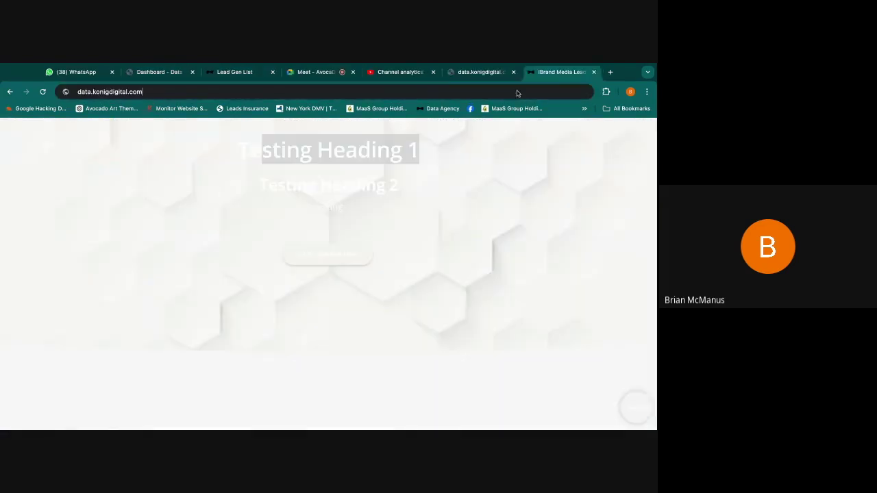
key("Return")
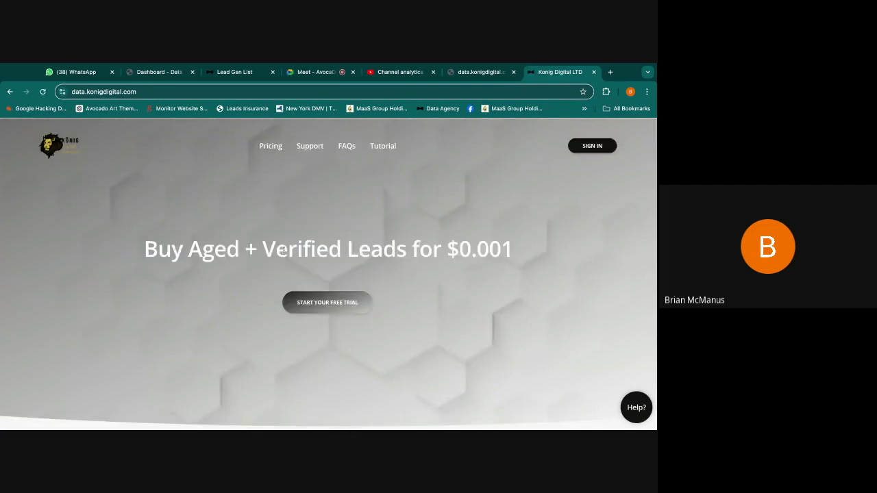
left_click(323, 302)
Step: Load leadgenlist.com, open its pricing page and compare the plans from the $0 plan up to Ultimate Package
left_click(298, 95)
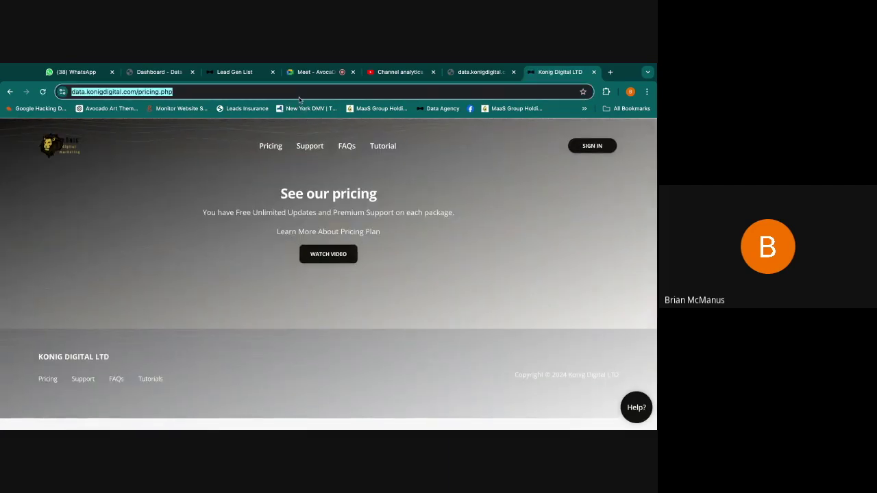
type("lead")
key("Return")
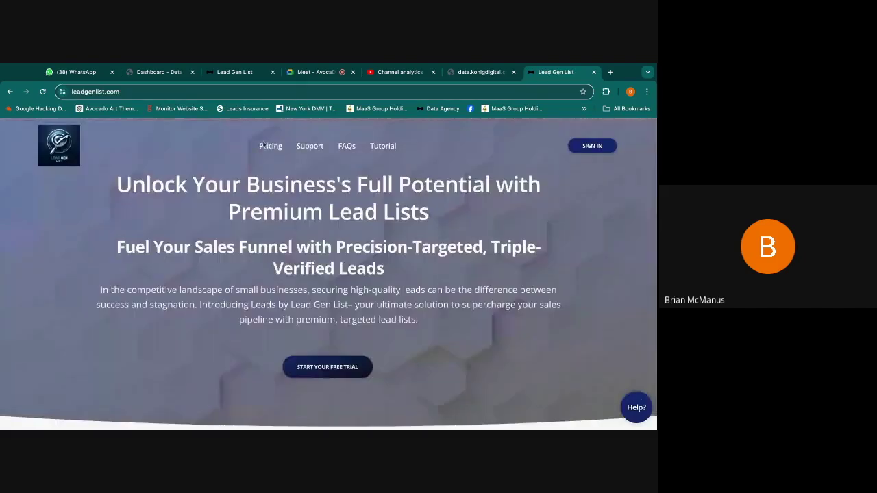
left_click(266, 146)
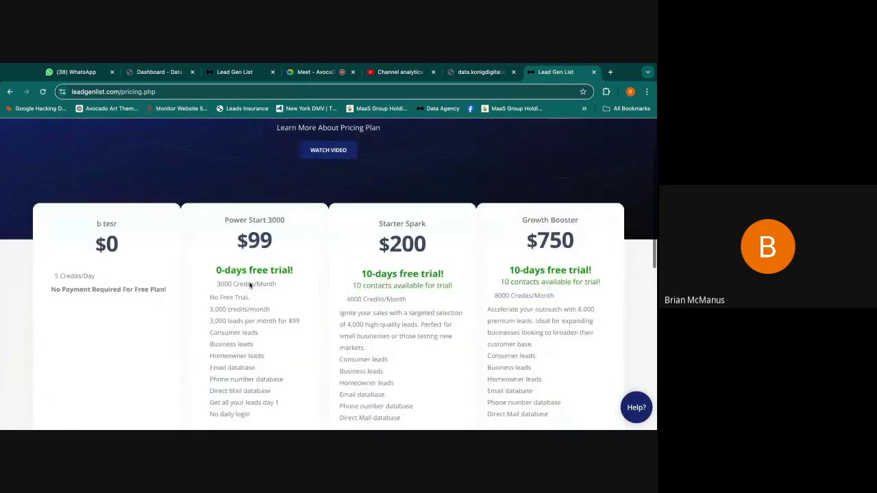
scroll(250, 283, "down", 1)
scroll(320, 262, "down", 1)
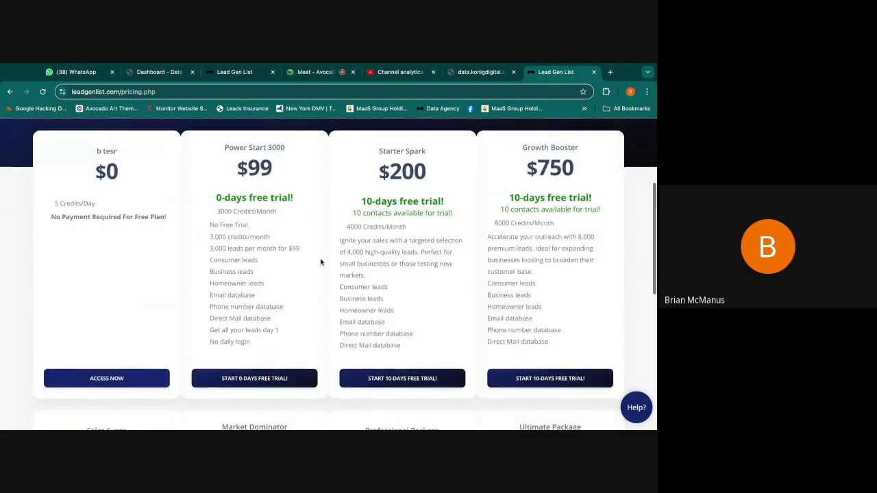
scroll(309, 300, "down", 4)
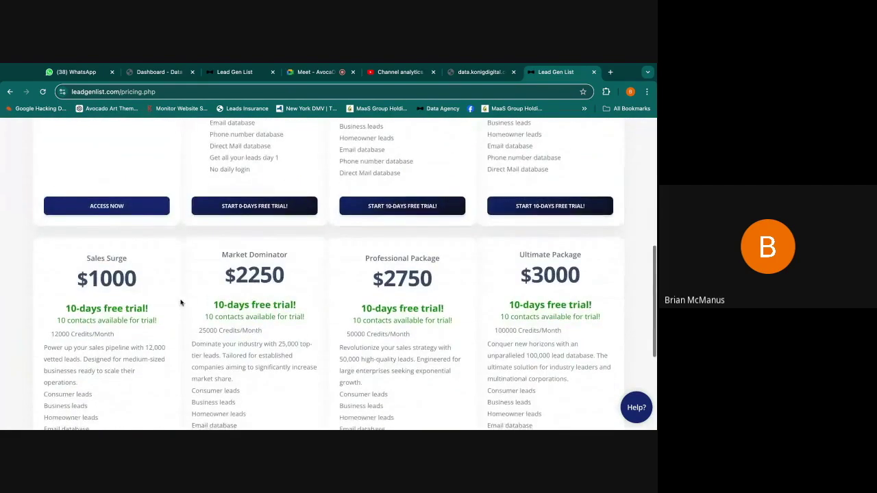
scroll(438, 260, "down", 5)
scroll(465, 255, "up", 2)
scroll(465, 256, "up", 5)
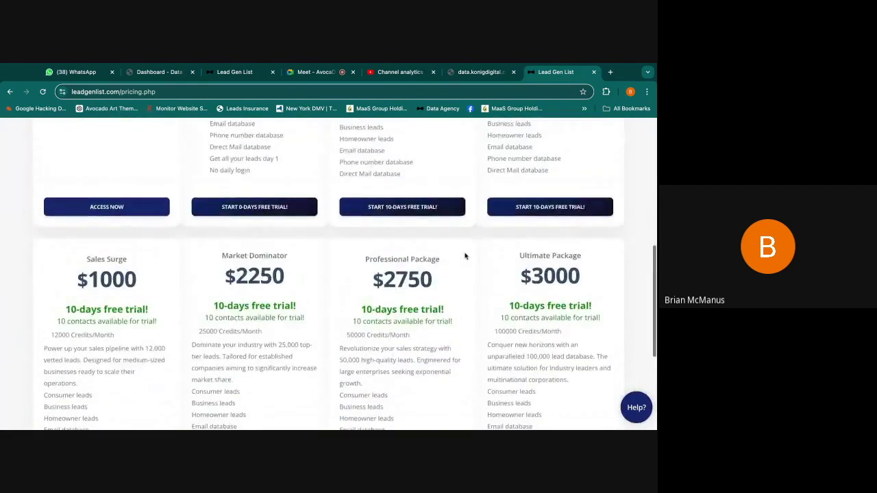
scroll(457, 234, "up", 4)
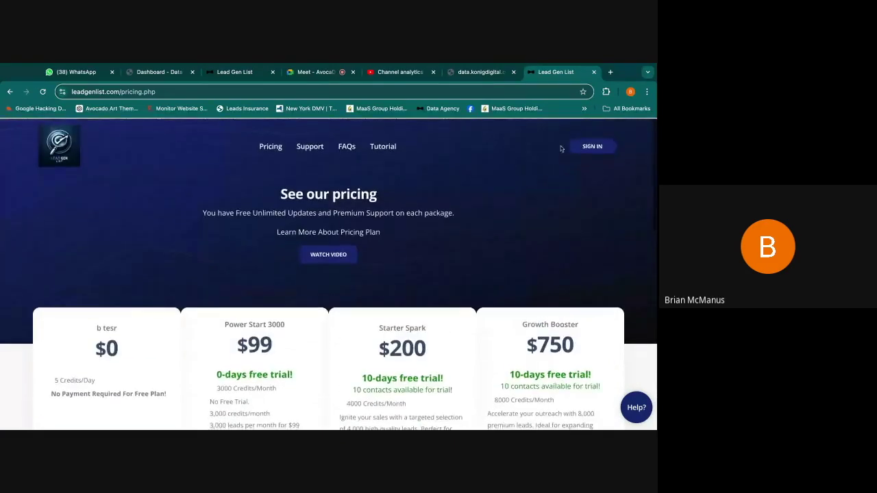
Step: Sign in to Lead Gen List and view its lead search dashboard
left_click(592, 146)
key("Return")
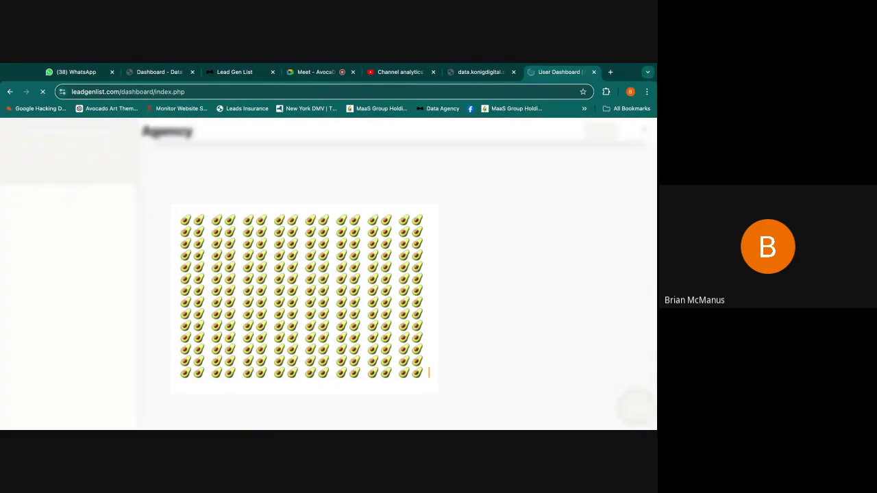
scroll(372, 211, "down", 1)
scroll(373, 212, "up", 1)
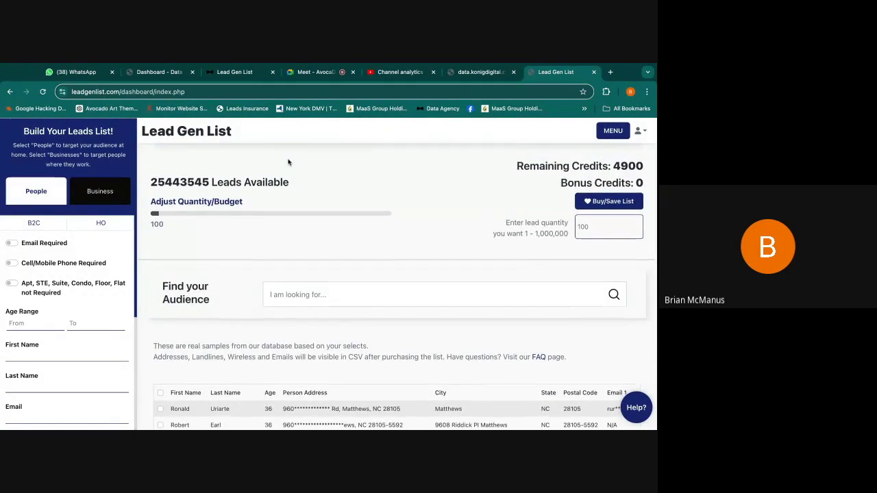
Step: Review the remaining People search filters and open the dashboard's Announcements
scroll(50, 269, "down", 5)
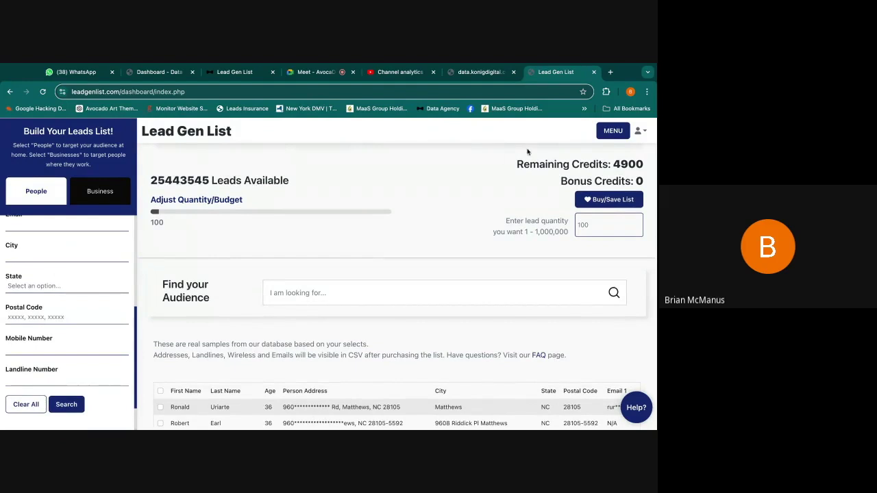
left_click(617, 132)
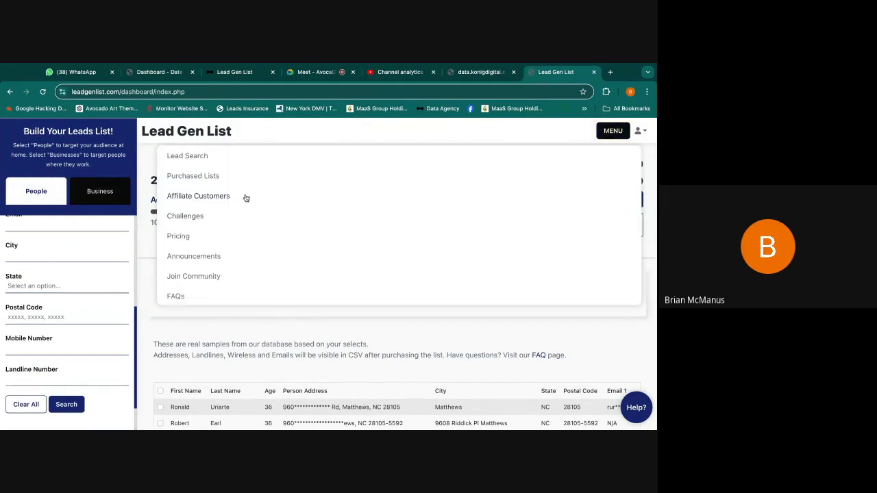
left_click(196, 258)
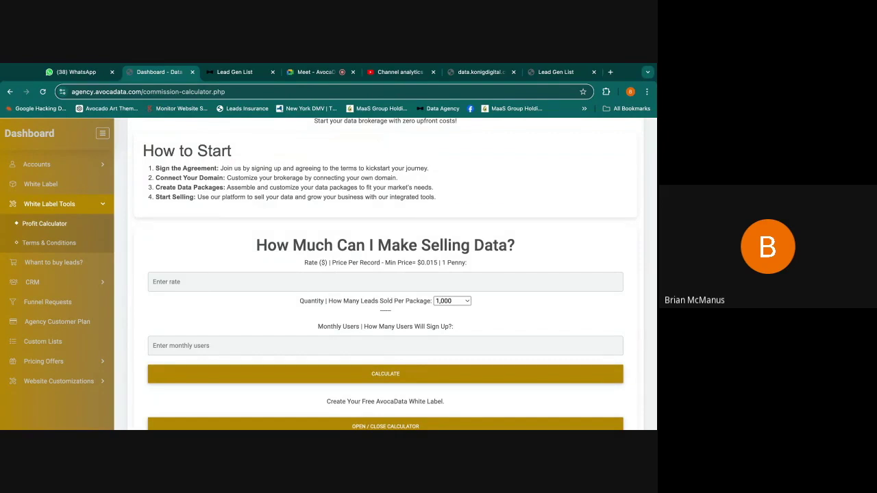
Step: Go back to the agency dashboard and review the How to Start steps above the profit calculator
left_click(235, 73)
left_click(167, 73)
scroll(186, 154, "up", 1)
scroll(186, 154, "up", 1)
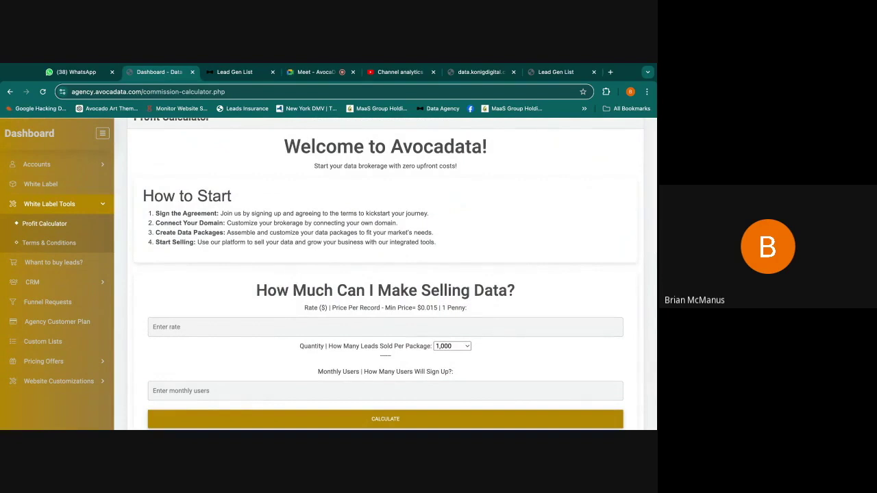
Step: Calculate the data-selling profit for a rate of .07, a package quantity of 10,000 leads and 20 monthly users
scroll(220, 232, "down", 2)
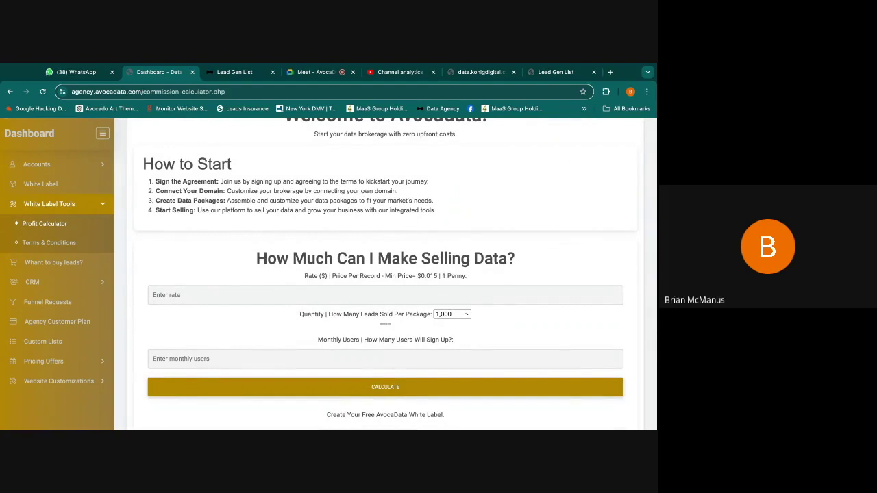
scroll(310, 240, "down", 1)
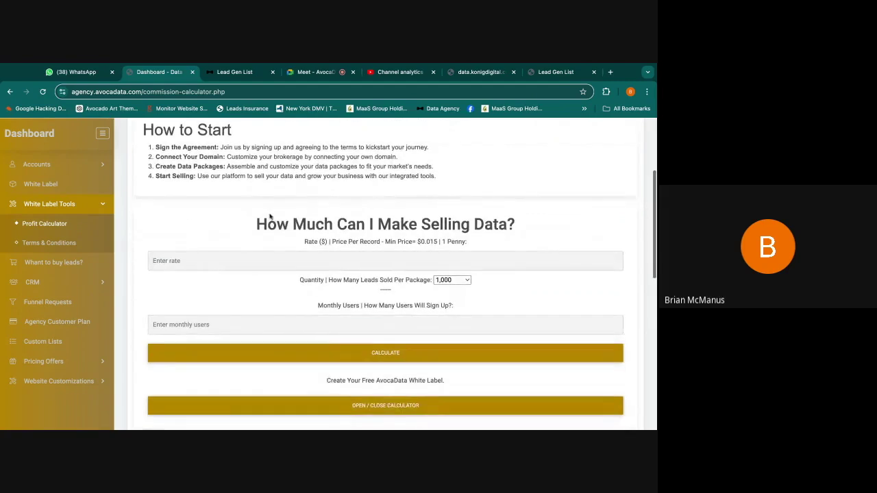
scroll(369, 254, "down", 2)
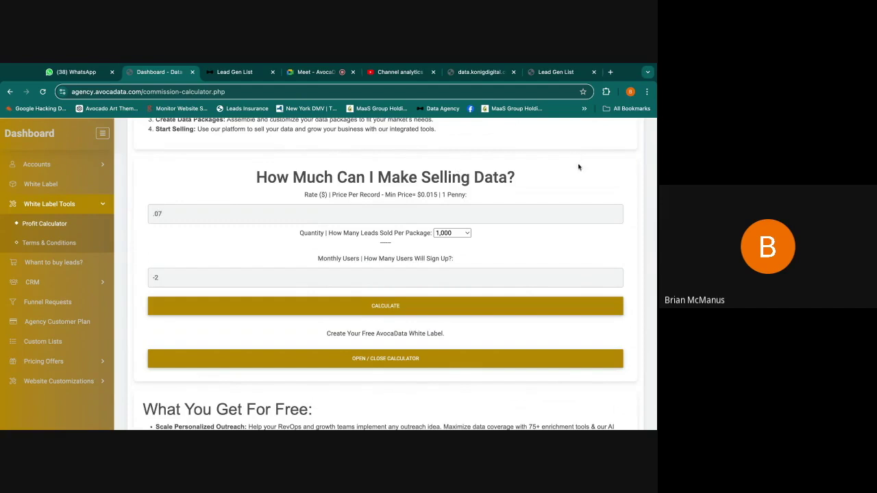
left_click(452, 237)
left_click(447, 253)
key("BackSpace")
key("BackSpace")
type("20")
left_click(261, 306)
scroll(260, 274, "down", 1)
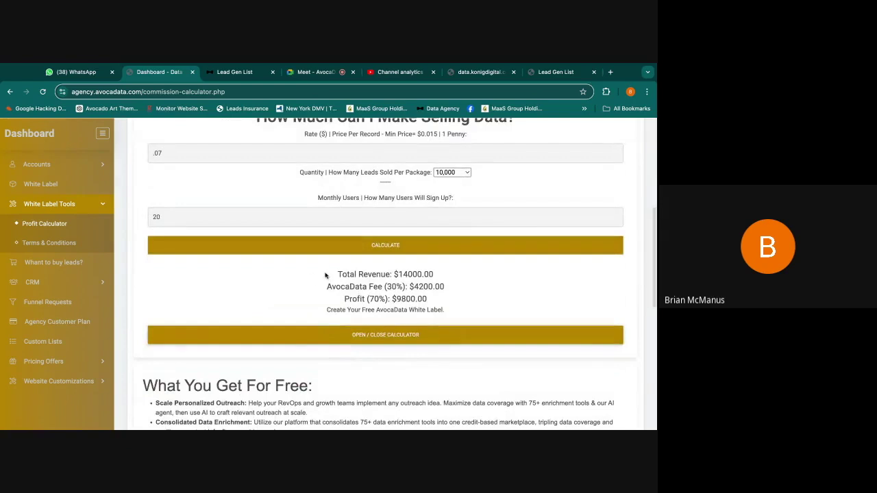
Step: Review the calculated total revenue, AvocaData fee and profit, highlighting the revenue and profit lines
left_click_drag(323, 275, 427, 300)
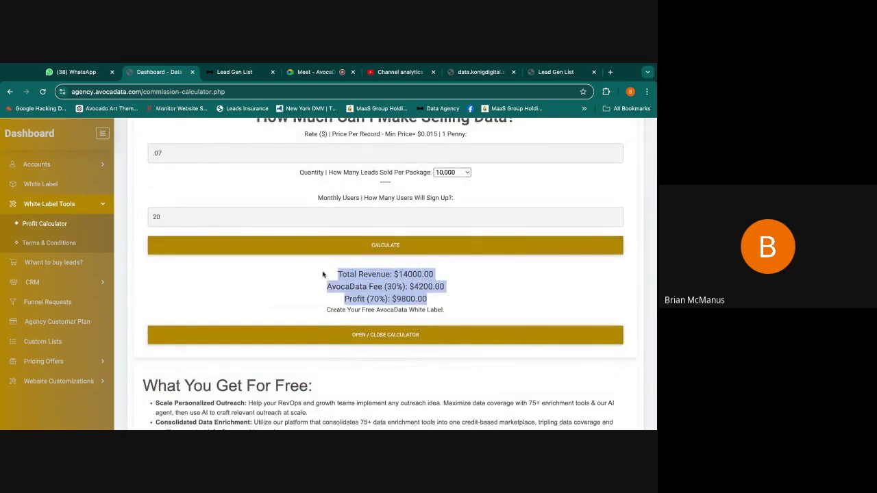
scroll(427, 300, "up", 1)
left_click(326, 310)
scroll(325, 310, "up", 1)
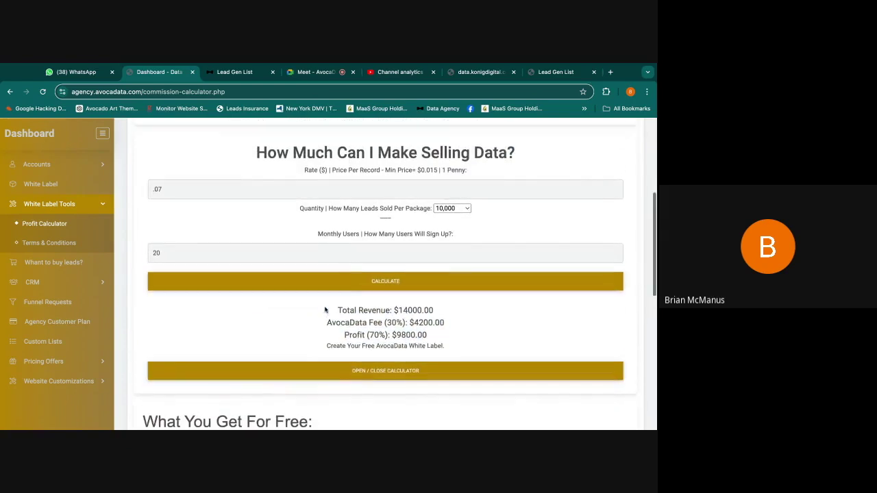
triple_click(326, 310)
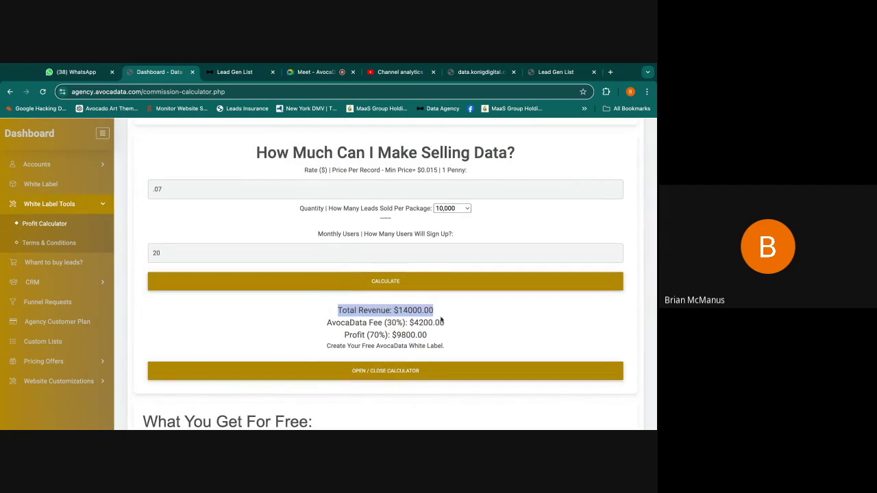
triple_click(346, 335)
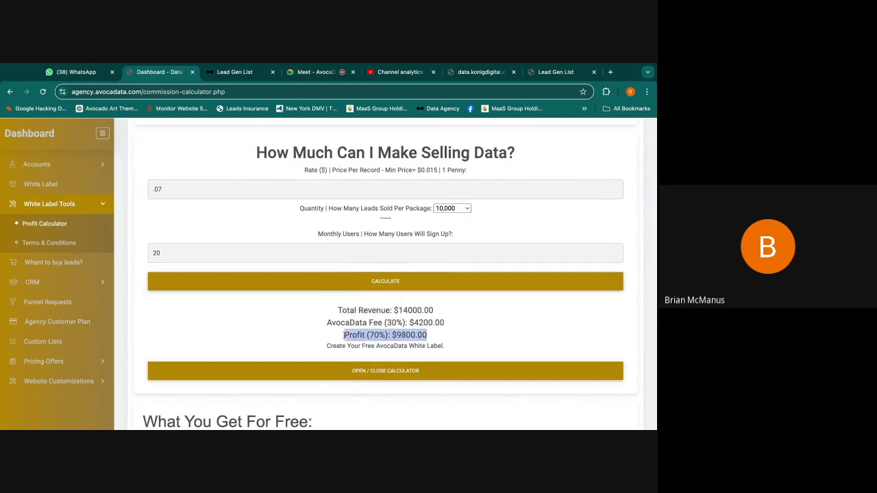
scroll(466, 316, "down", 1)
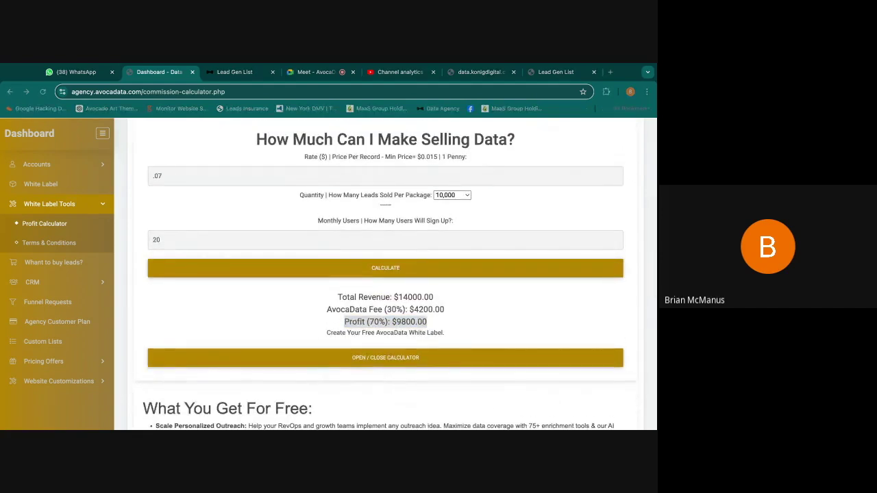
scroll(396, 274, "down", 1)
scroll(385, 274, "up", 1)
Step: Open the agency dashboard from the Lead Gen List account options and load its Custom Lists page
left_click(235, 72)
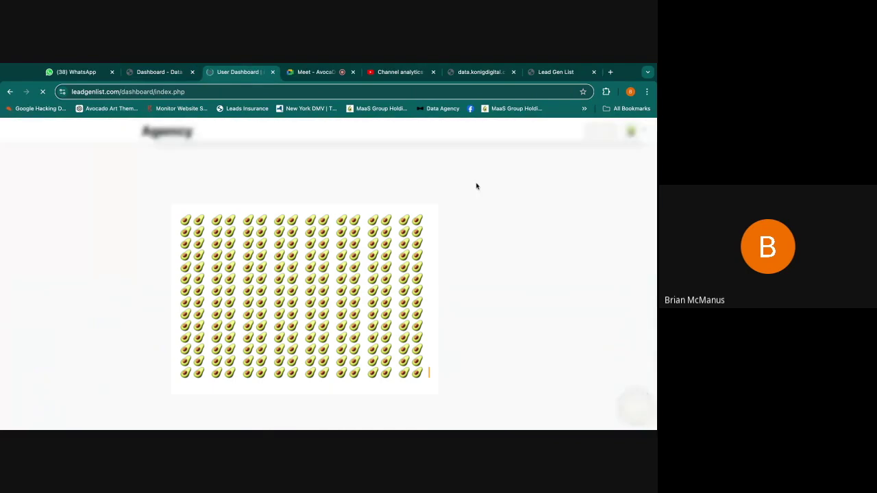
left_click(615, 131)
left_click(639, 131)
left_click(608, 184)
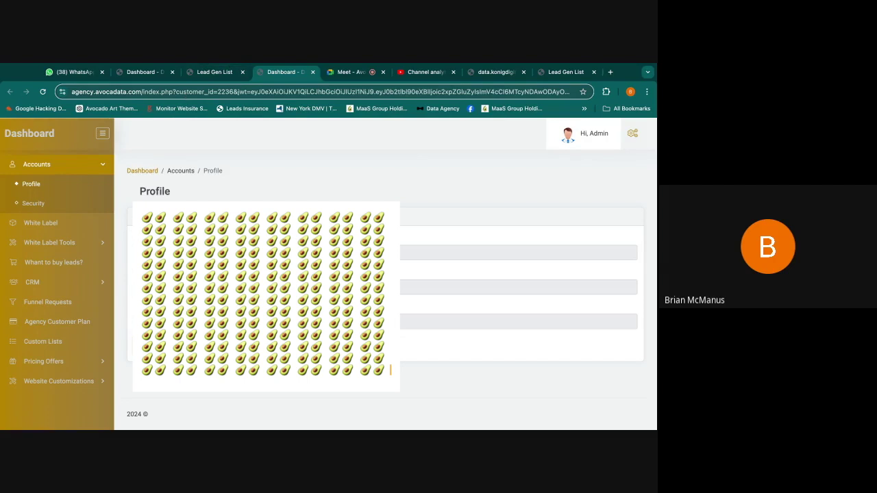
left_click(53, 341)
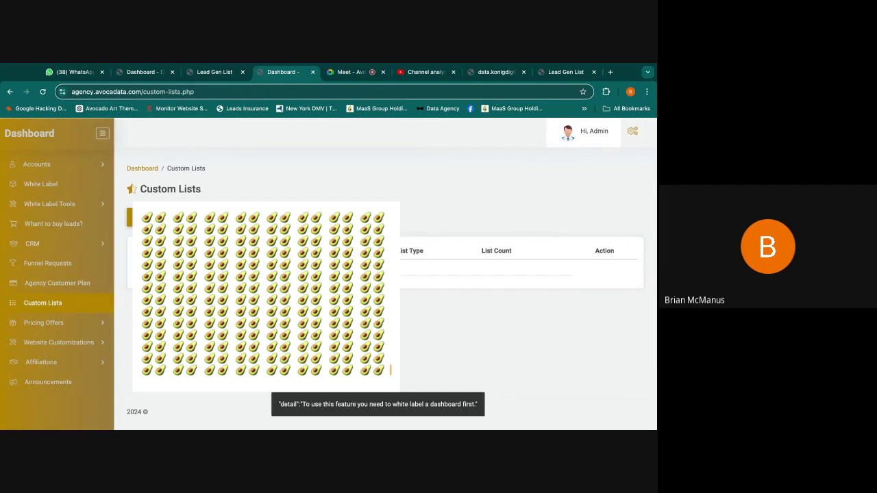
left_click_drag(145, 92, 272, 91)
key("BackSpace")
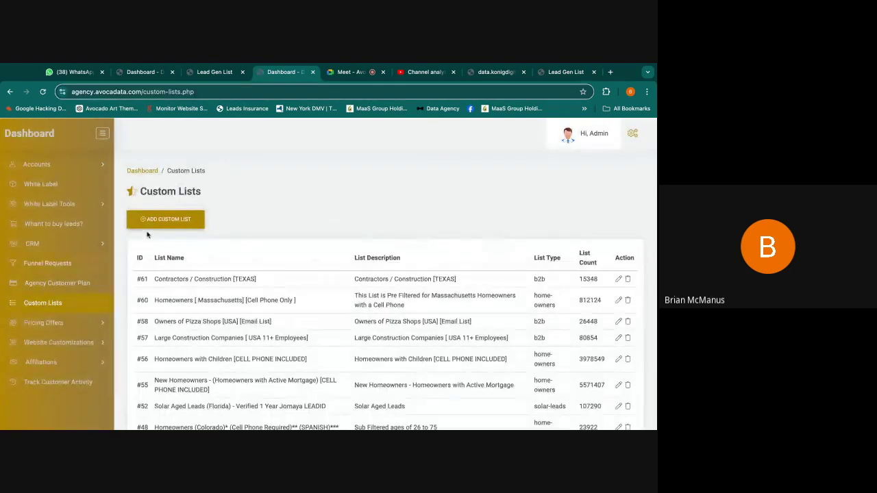
Step: Open the Contractors / Construction [TEXAS] list for editing and examine its name, owner age, state and NAICS code filters
scroll(240, 304, "down", 1)
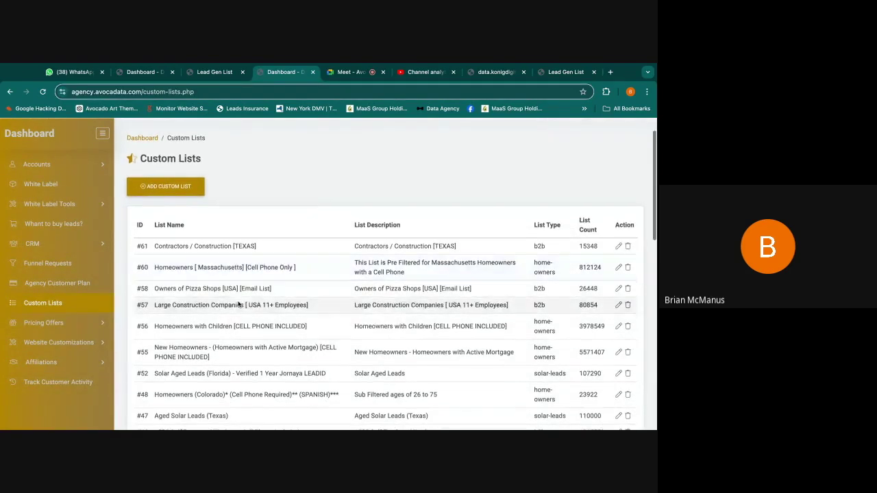
left_click(618, 246)
scroll(455, 270, "down", 1)
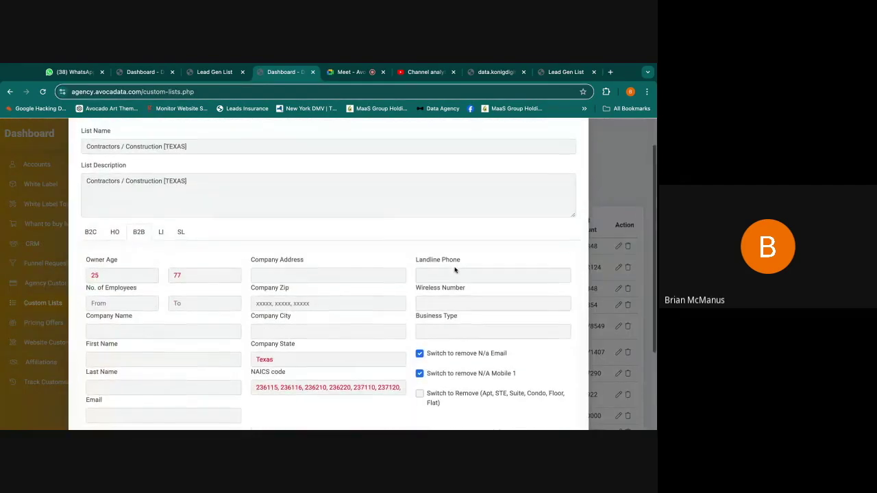
triple_click(223, 146)
scroll(124, 233, "down", 1)
left_click(125, 233)
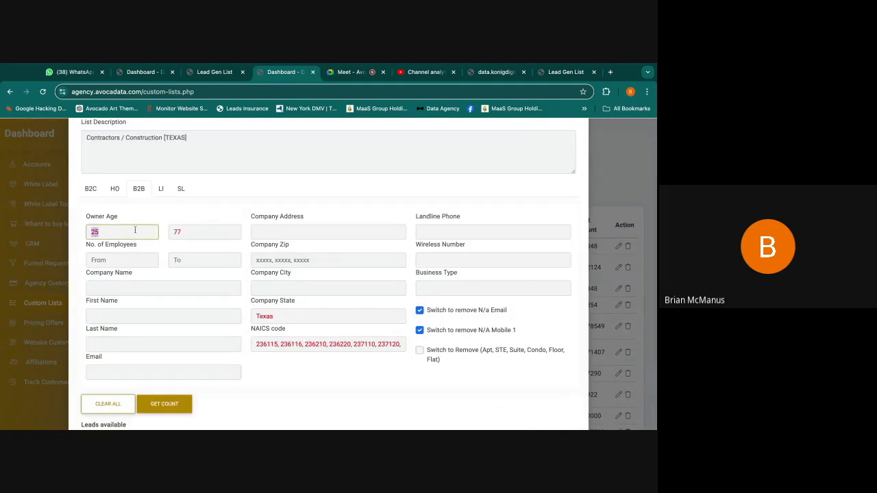
left_click(258, 317)
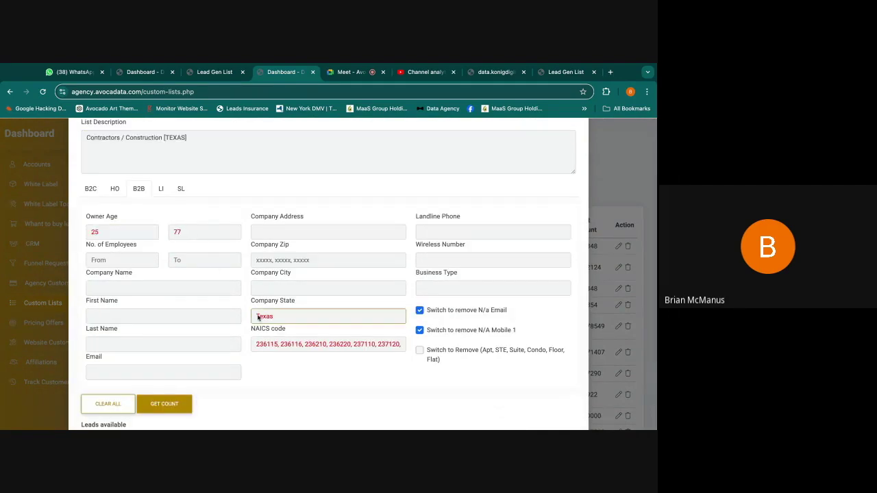
left_click_drag(312, 345, 398, 345)
scroll(397, 312, "up", 3)
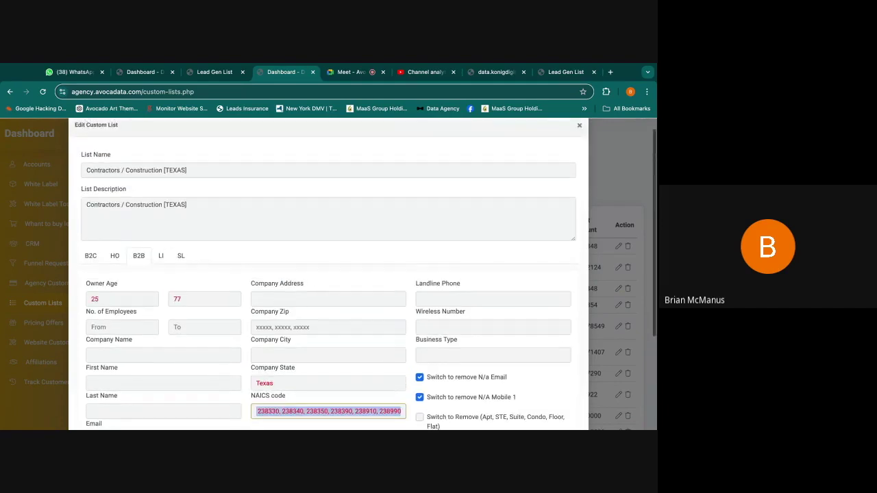
scroll(381, 233, "down", 3)
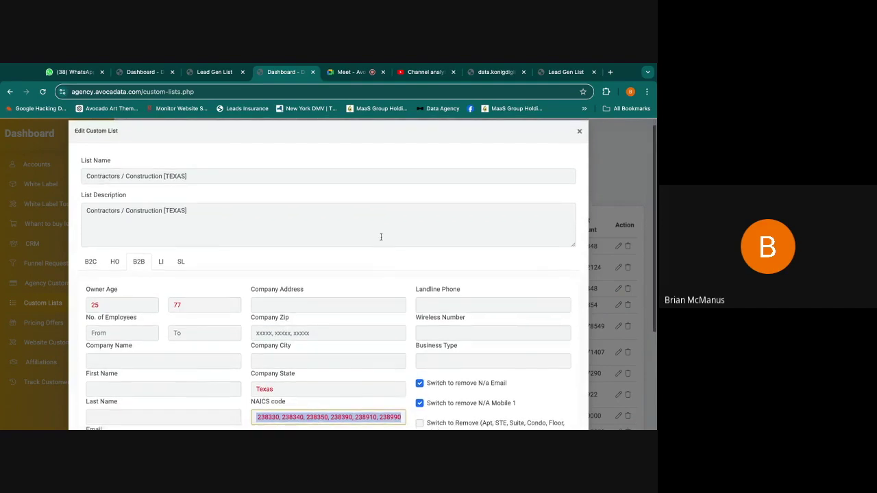
left_click(378, 216)
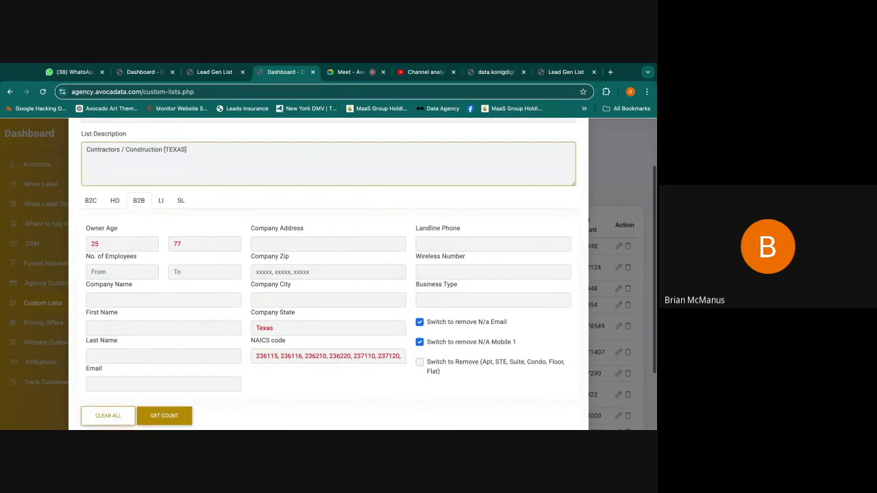
Step: Try turning off the N/A Mobile 1 removal and adding [Email List] to the list name, and close the editor without saving
left_click(421, 342)
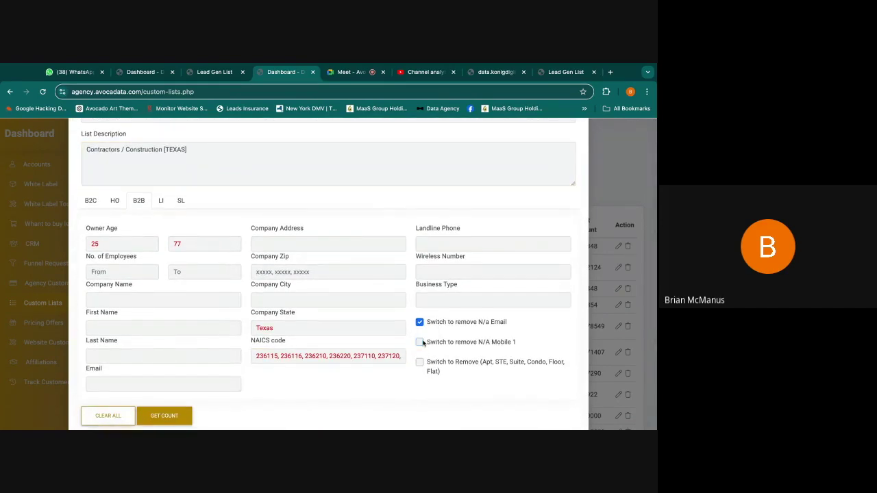
scroll(378, 284, "up", 3)
left_click(292, 191)
type("[Email List")
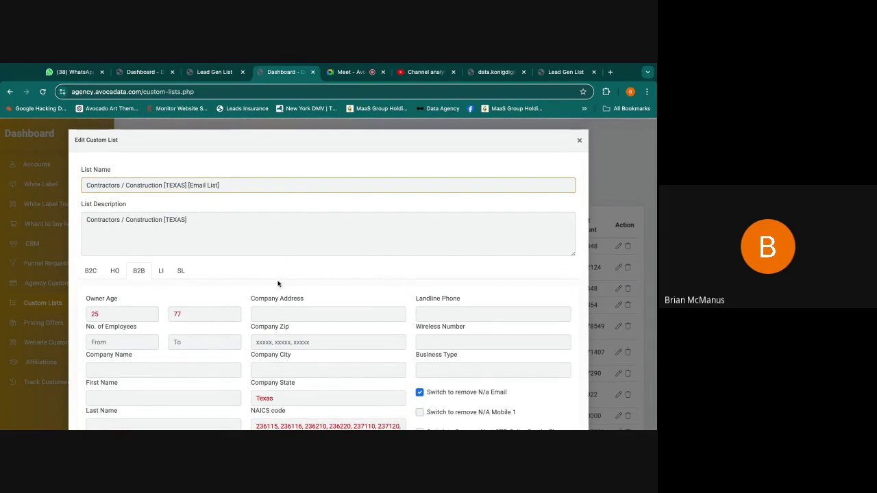
scroll(279, 278, "down", 1)
type("]")
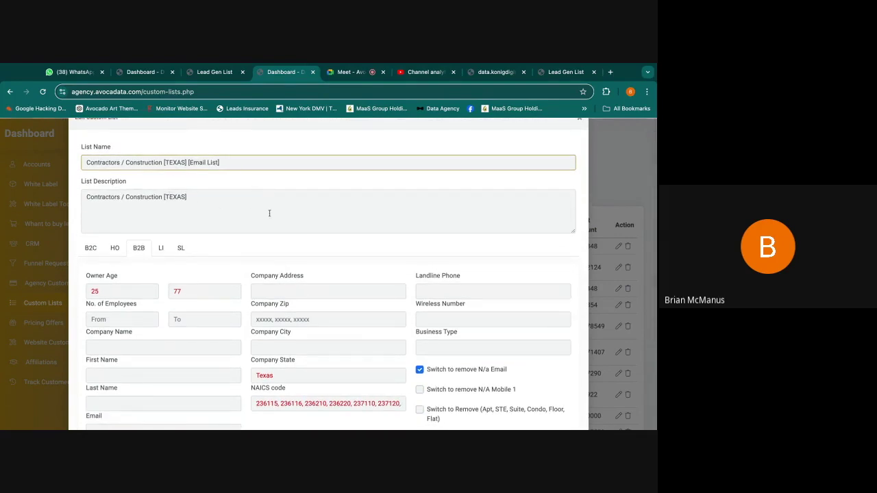
scroll(274, 254, "down", 2)
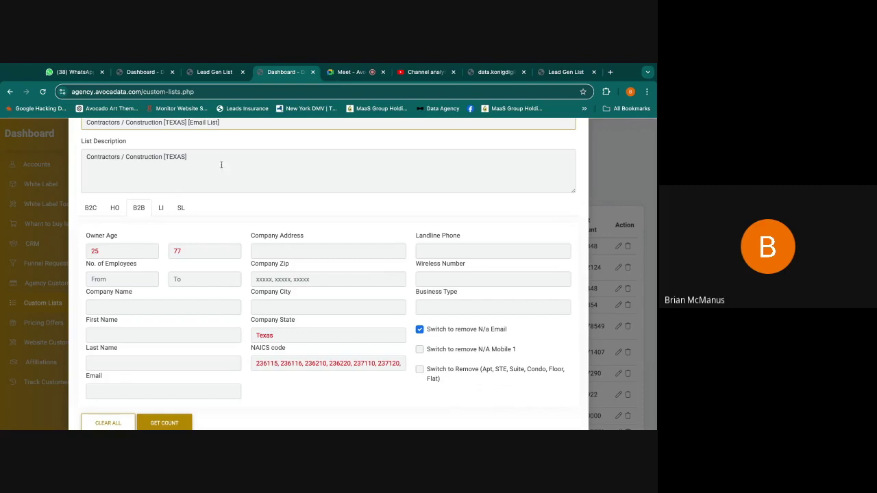
scroll(411, 274, "up", 2)
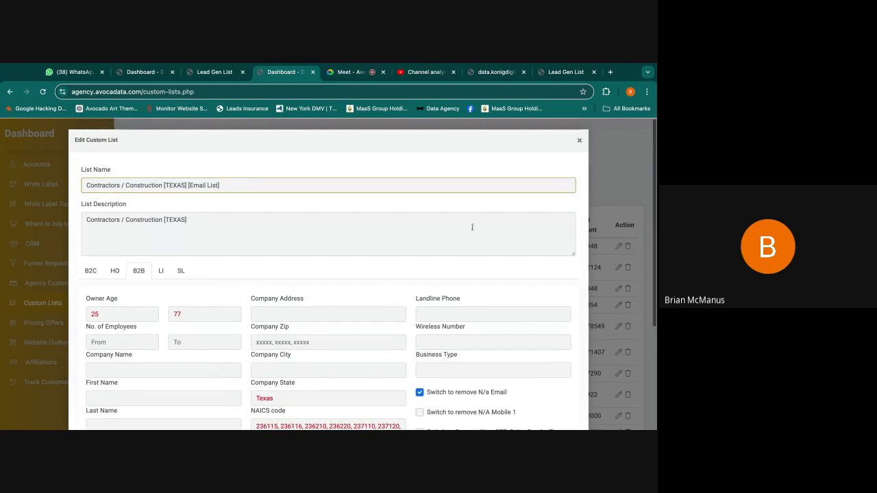
left_click(579, 140)
Step: Open the Agency Customer Plan page and review the plan table's columns from Plan Name through Link
left_click(83, 249)
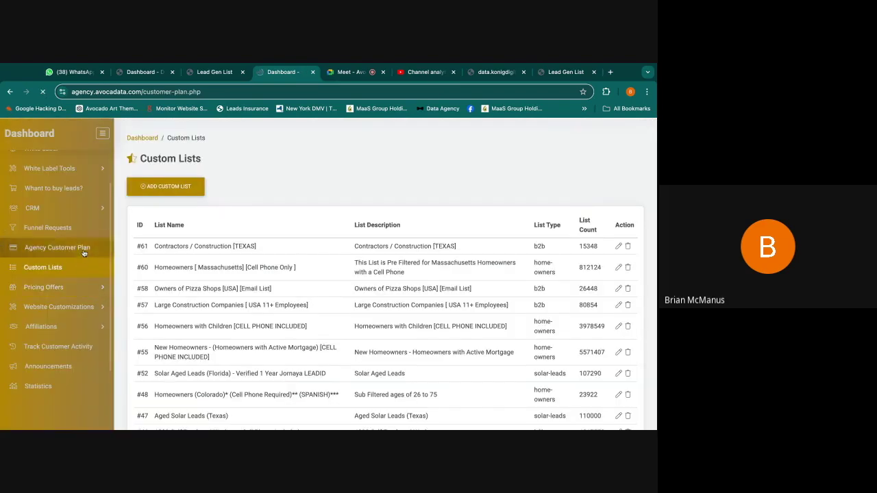
scroll(213, 233, "down", 1)
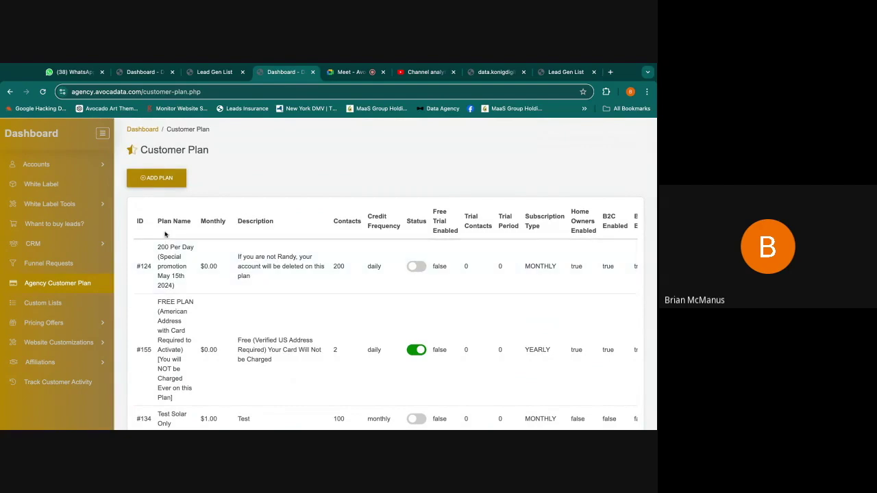
left_click_drag(147, 222, 211, 224)
scroll(212, 239, "right", 5)
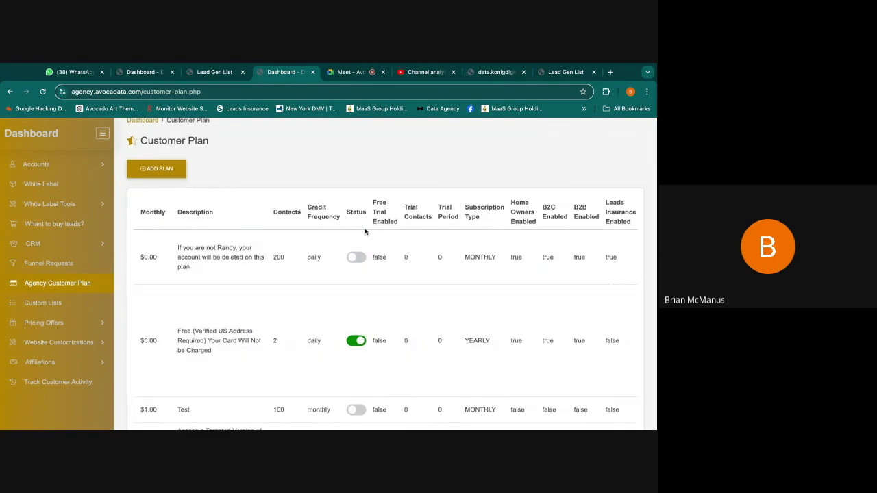
scroll(364, 231, "right", 3)
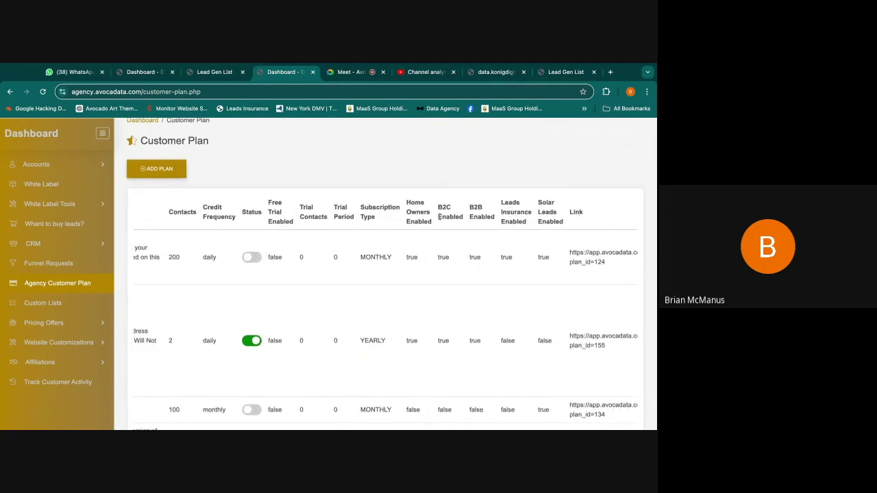
scroll(419, 220, "up", 1)
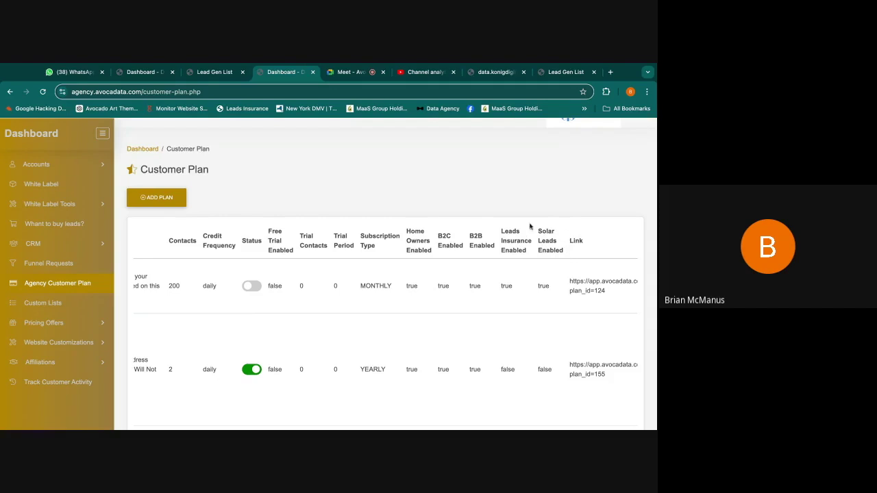
scroll(592, 261, "down", 1)
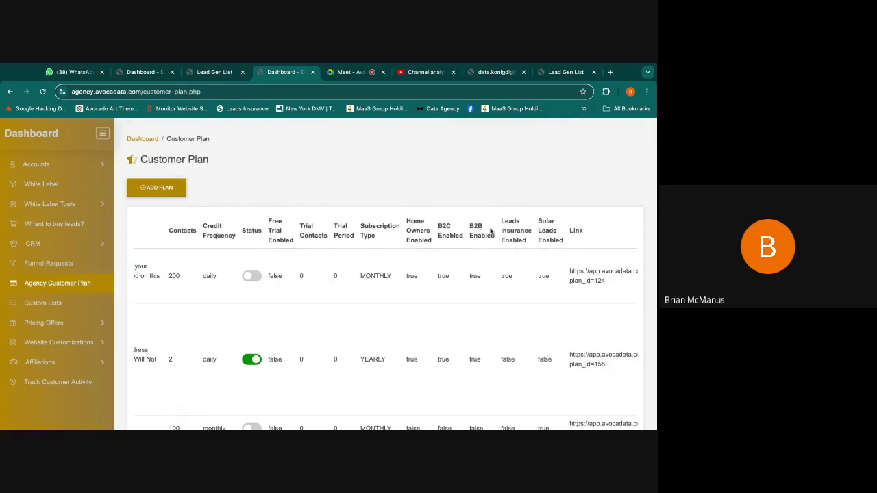
Step: Highlight the Leads Insurance Enabled column heading in the customer plan table
left_click_drag(501, 220, 526, 241)
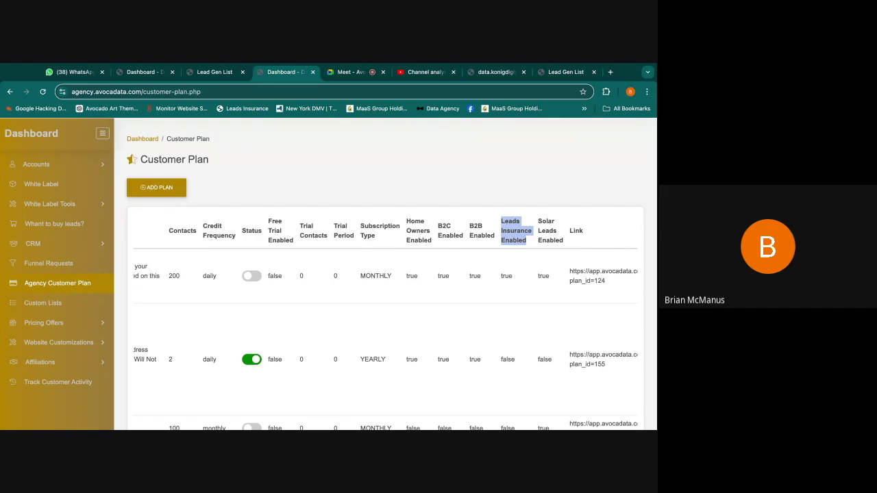
left_click(505, 221)
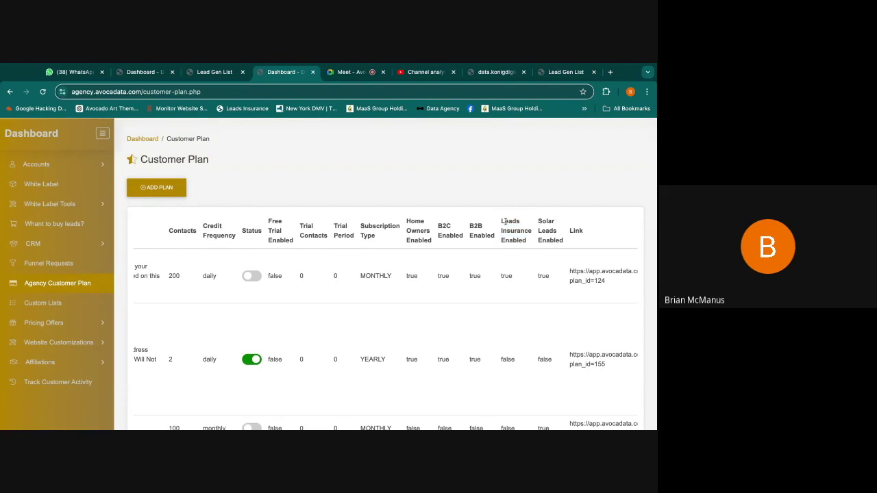
left_click_drag(501, 223, 521, 232)
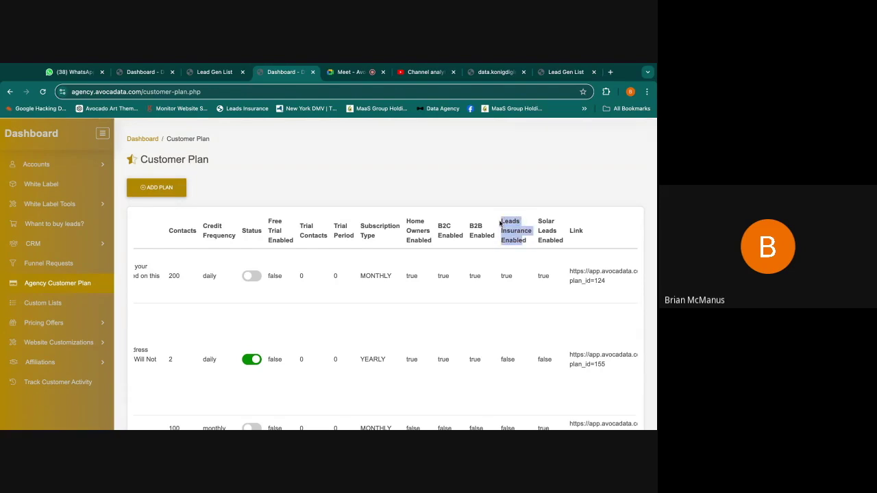
left_click(501, 230)
Step: Switch to the Lead Gen List site and show its Business lead builder
left_click(563, 72)
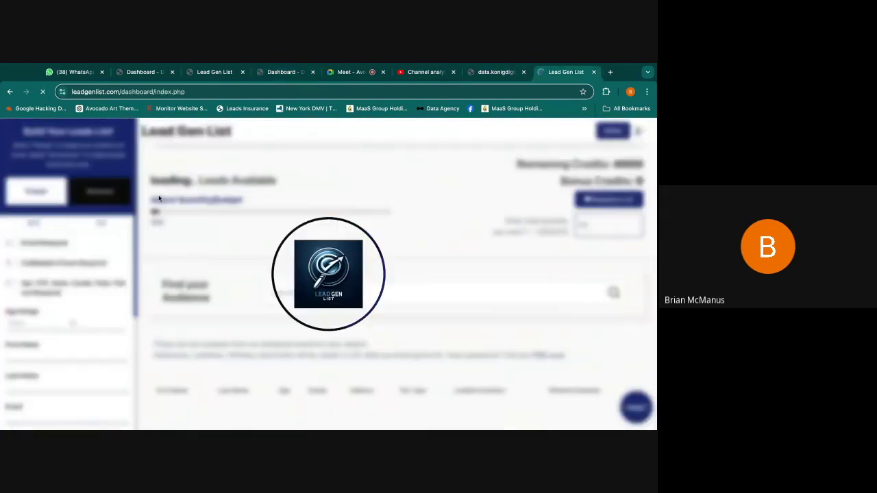
left_click(56, 196)
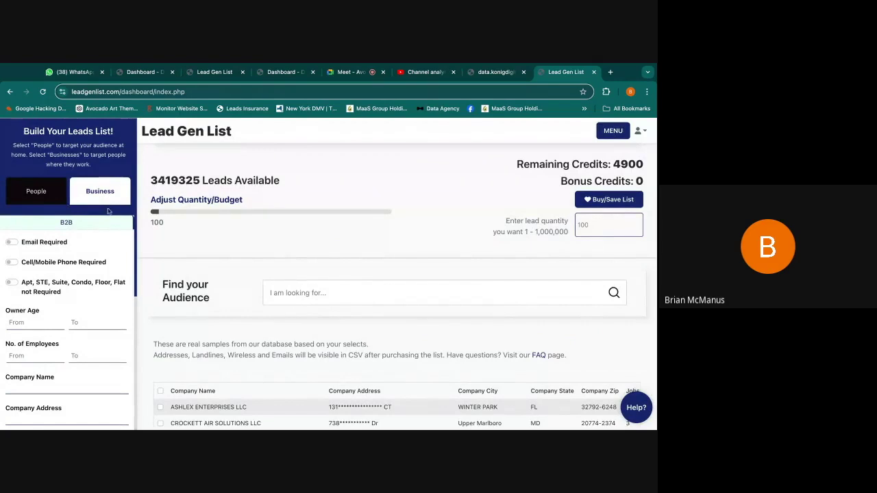
double_click(148, 180)
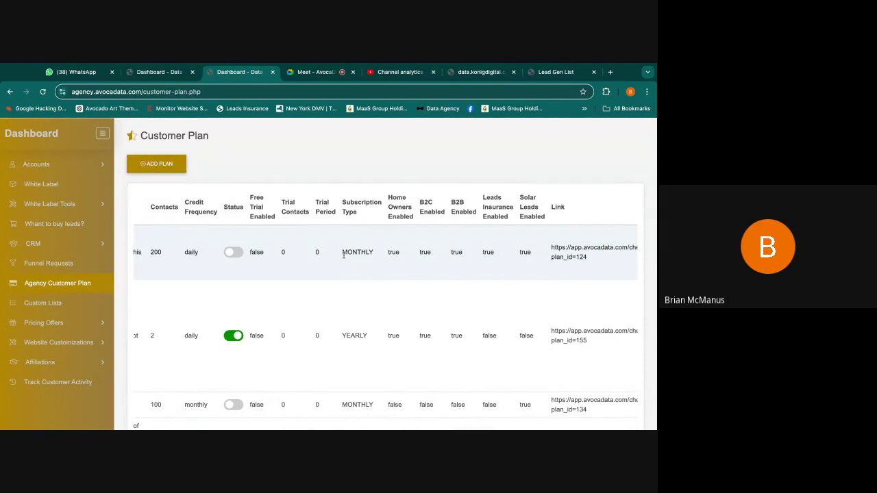
Step: Return to the customer plan table and highlight the Contacts and Credit Frequency values of the 200 Per Day plan
scroll(345, 252, "down", 1)
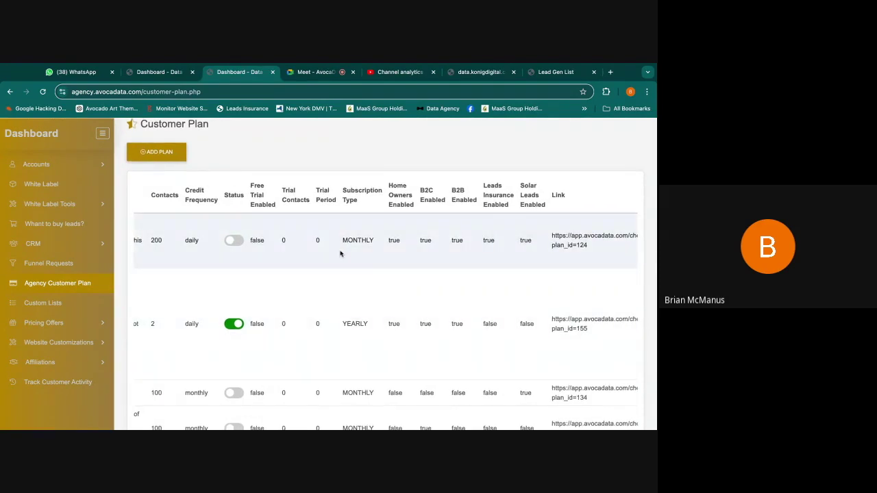
scroll(341, 254, "left", 2)
scroll(249, 256, "left", 2)
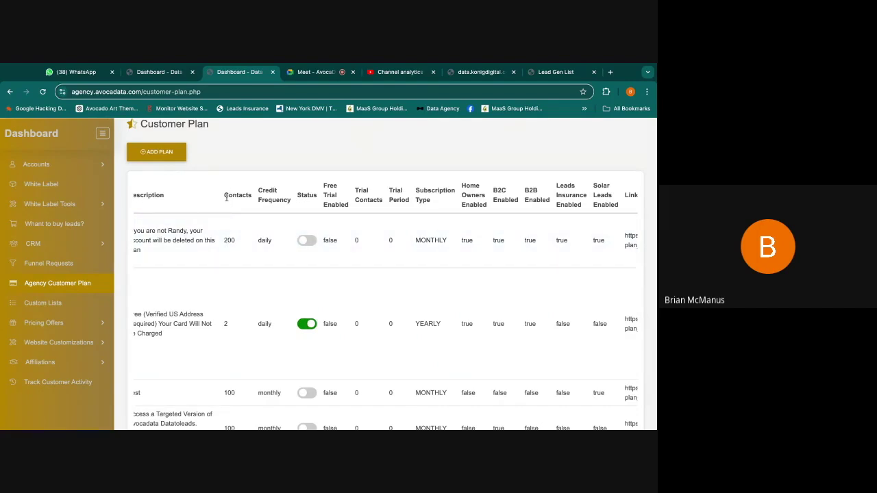
double_click(264, 240)
scroll(265, 240, "down", 1)
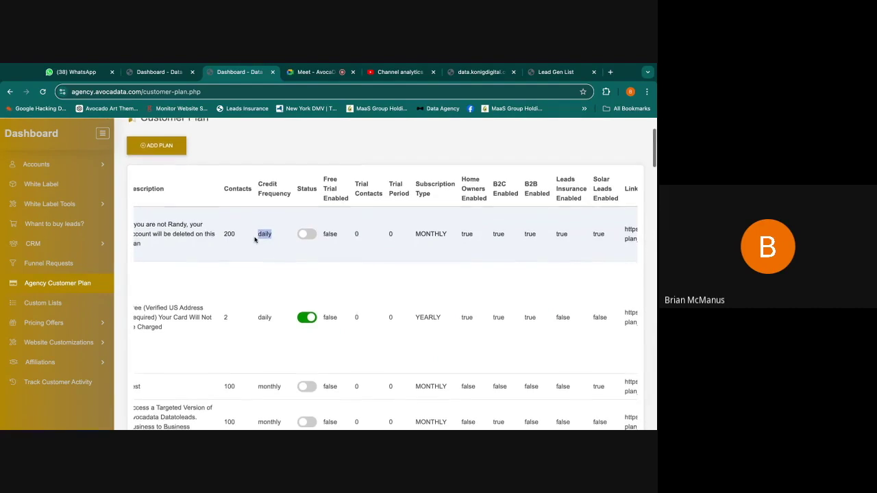
left_click(218, 237)
left_click_drag(218, 237, 272, 236)
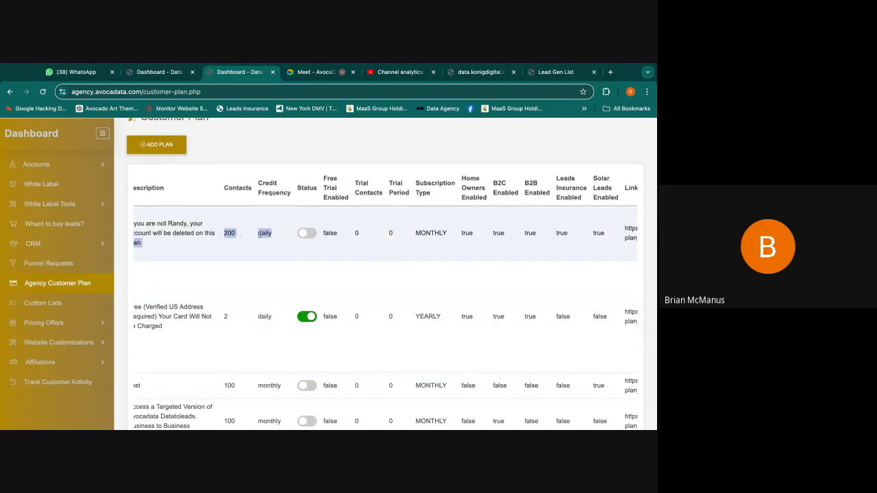
Step: Highlight the contacts and credit frequency of the Business to Business Leads Daily - 100 plan for comparison
scroll(257, 233, "down", 2)
left_click_drag(225, 365, 281, 366)
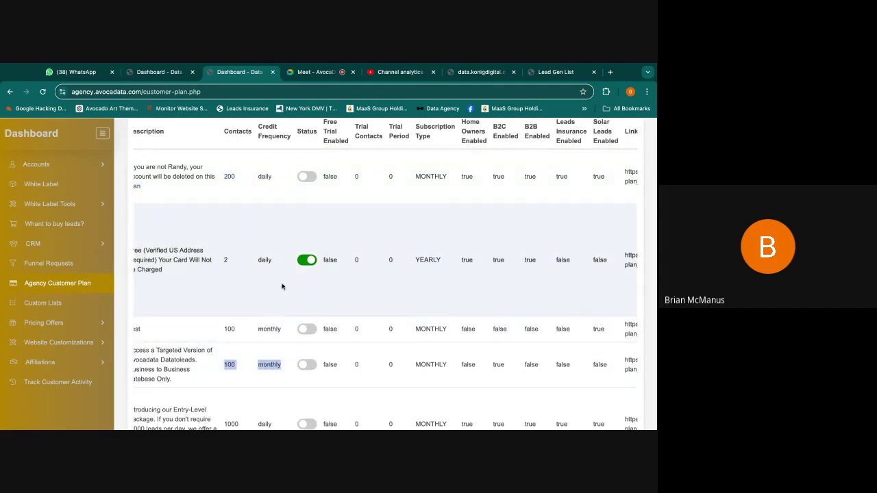
scroll(261, 255, "up", 1)
scroll(261, 255, "right", 1)
scroll(260, 255, "left", 1)
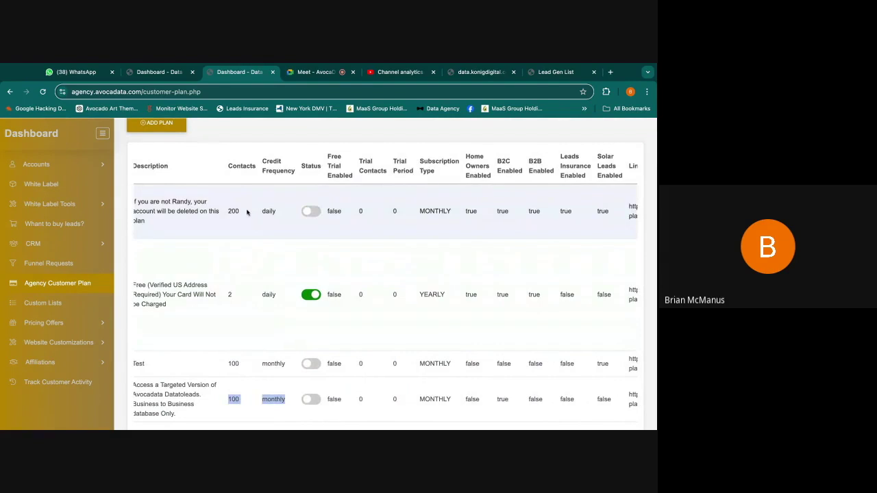
scroll(247, 245, "up", 1)
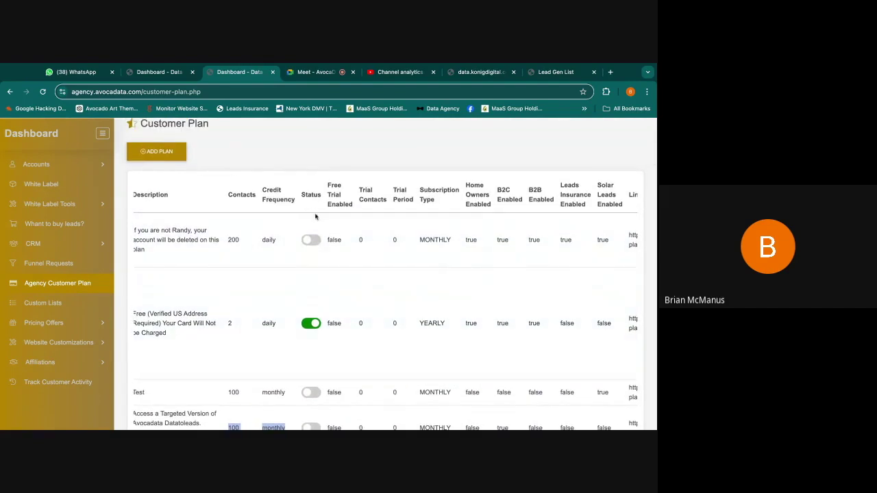
Step: Bring up the delete confirmation for the 200 Per Day plan and dismiss it without deleting
scroll(316, 287, "right", 3)
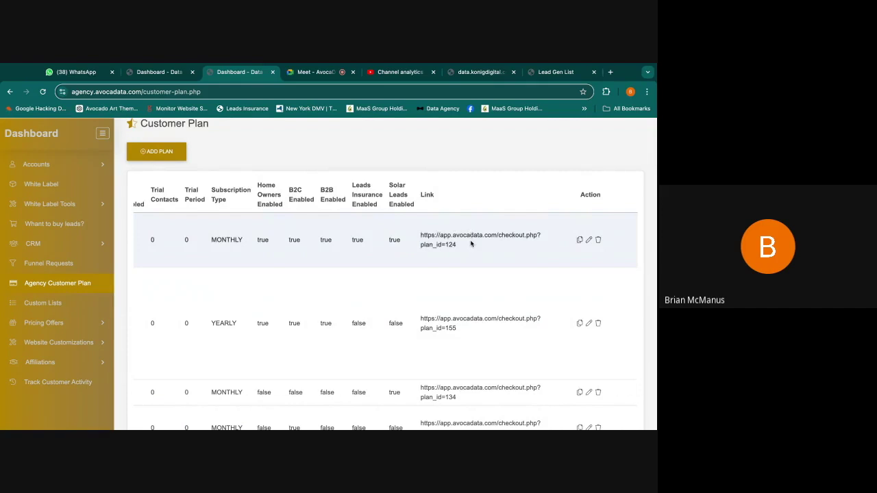
left_click(597, 239)
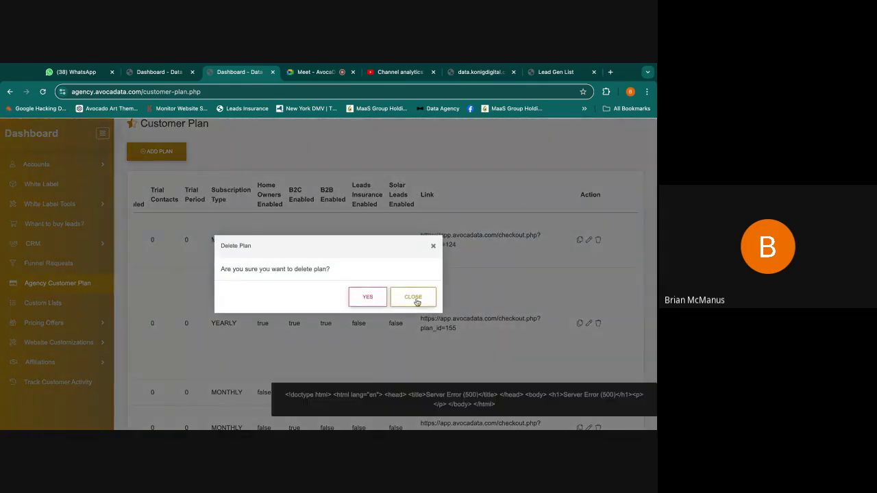
left_click(431, 245)
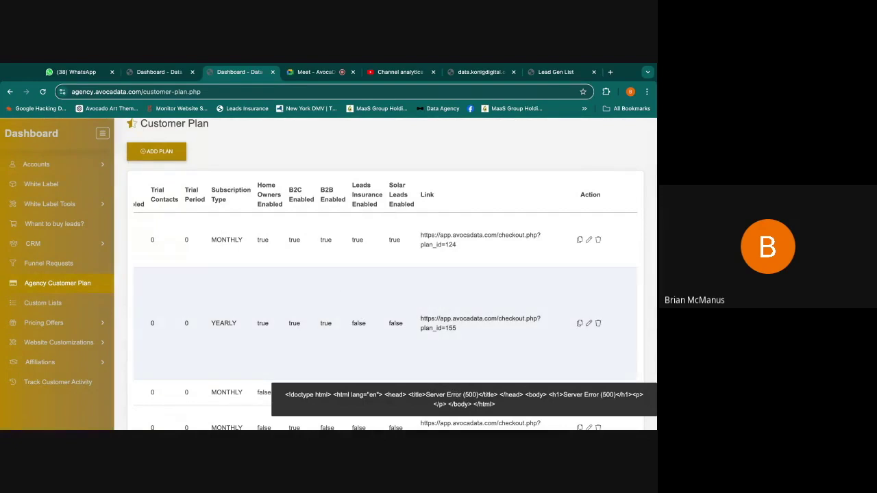
scroll(547, 274, "left", 5)
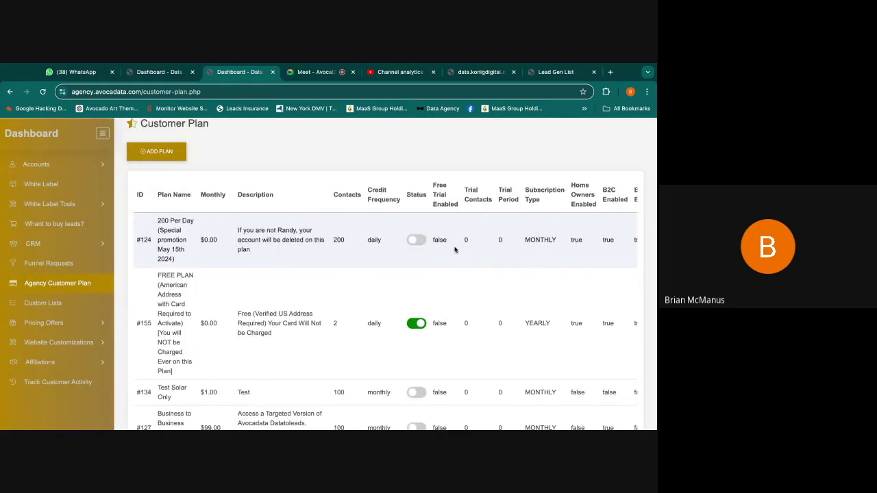
Step: Enable the 200 Per Day, Test Solar Only, Business to Business Leads Daily - 100 and $100 Off Promo June 18th 2024 customer plans
scroll(417, 329, "down", 2)
left_click(417, 328)
left_click(415, 361)
left_click(419, 258)
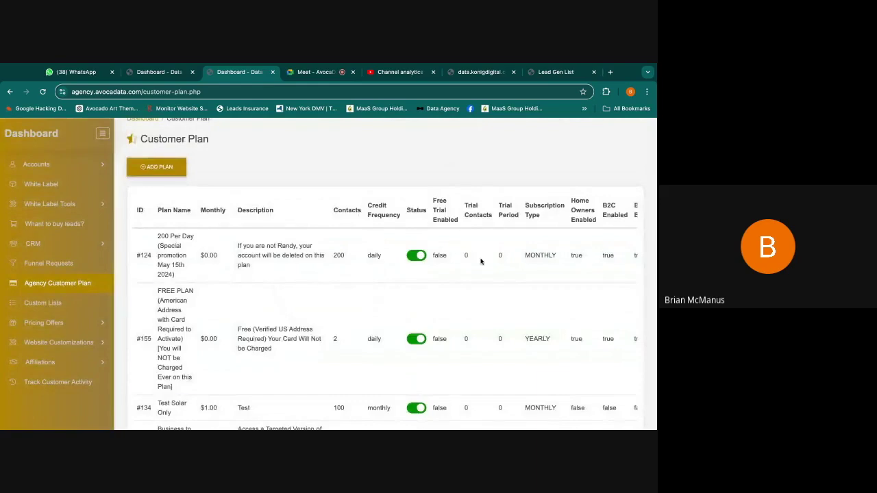
scroll(438, 295, "down", 7)
left_click(416, 274)
scroll(420, 278, "down", 1)
Step: Open the Pricing page of the Data to Leads site and review all the plan cards offered
left_click(231, 230)
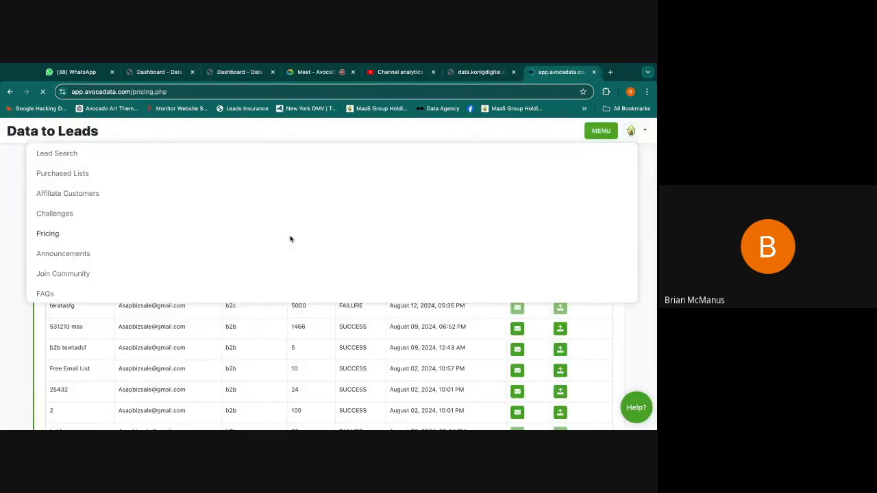
scroll(325, 252, "down", 1)
scroll(325, 253, "down", 5)
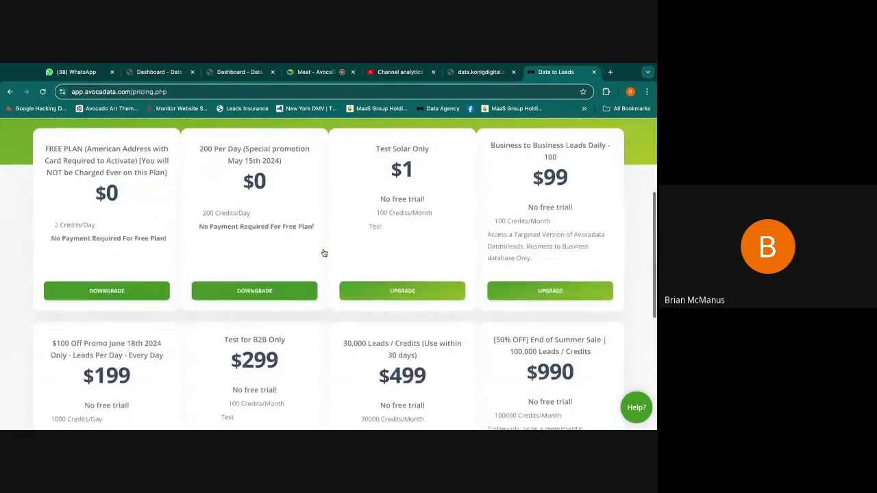
scroll(323, 251, "up", 1)
scroll(323, 251, "down", 6)
scroll(329, 274, "up", 5)
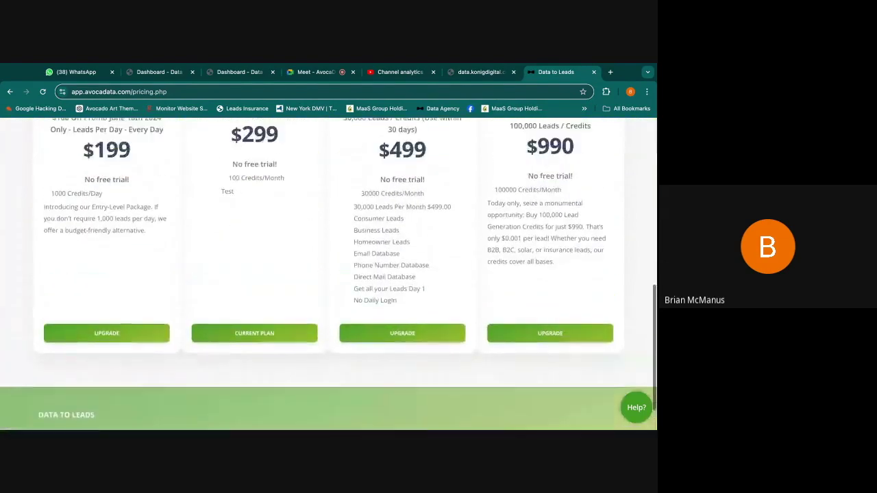
Step: Return to the customer plan table and turn off the 200 Per Day, Test Solar Only, Business to Business Leads Daily - 100 and $100 Off Promo plans
left_click(480, 72)
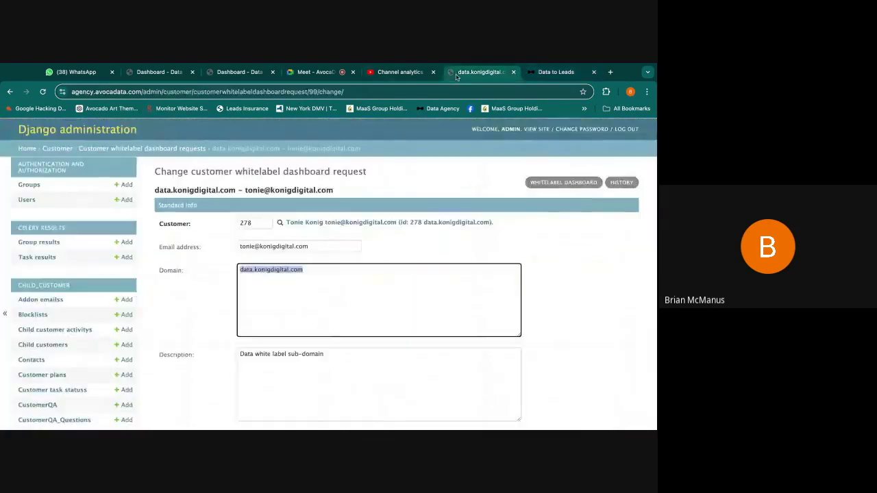
left_click(159, 72)
left_click(233, 74)
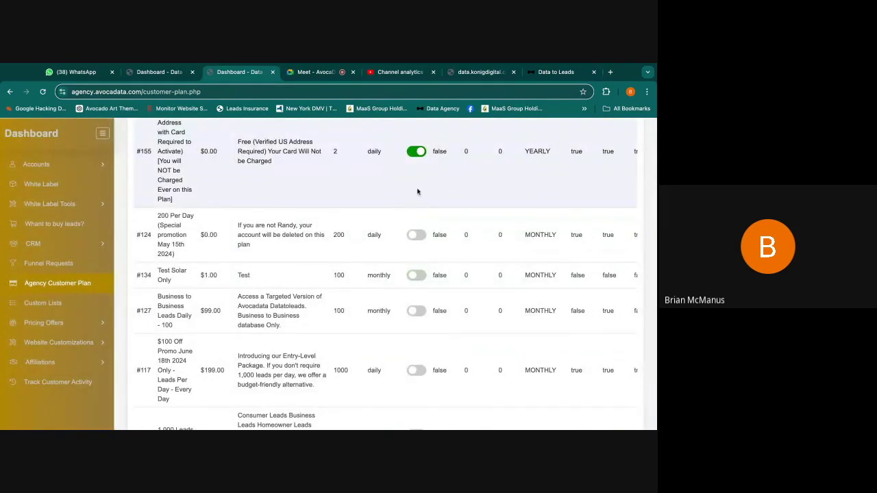
scroll(417, 189, "up", 1)
scroll(412, 244, "down", 2)
Step: Turn off the Test for B2B Only plan and check the remaining plans on the Data to Leads pricing page
scroll(407, 251, "down", 10)
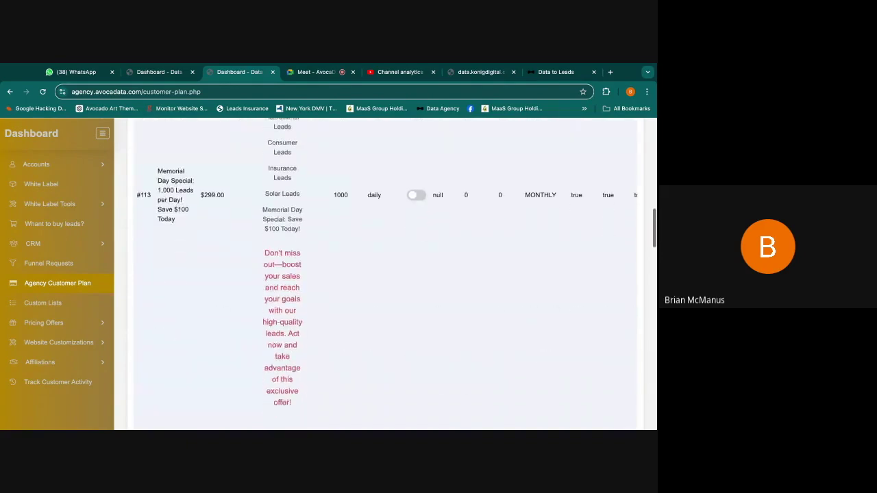
scroll(413, 207, "down", 4)
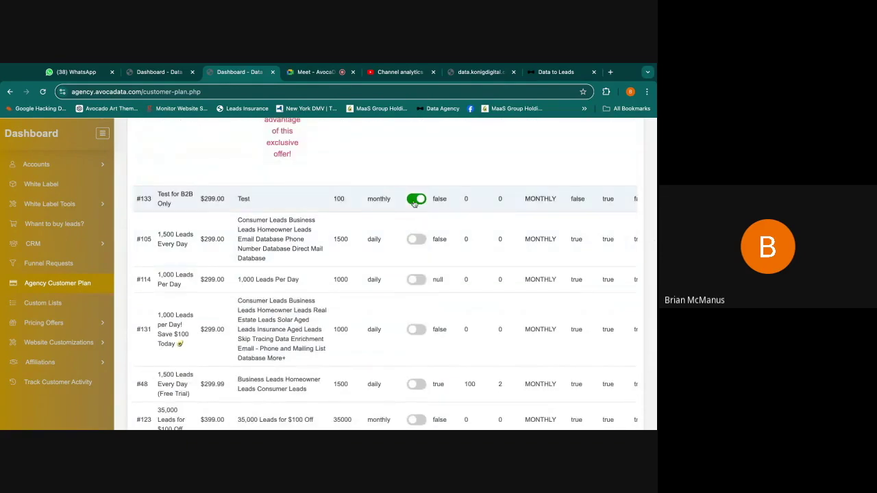
scroll(401, 287, "down", 3)
scroll(399, 288, "down", 2)
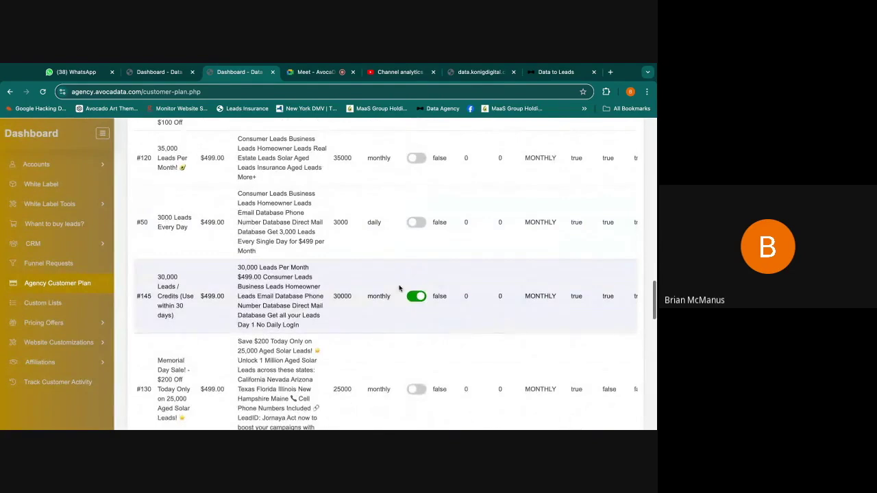
scroll(525, 291, "up", 15)
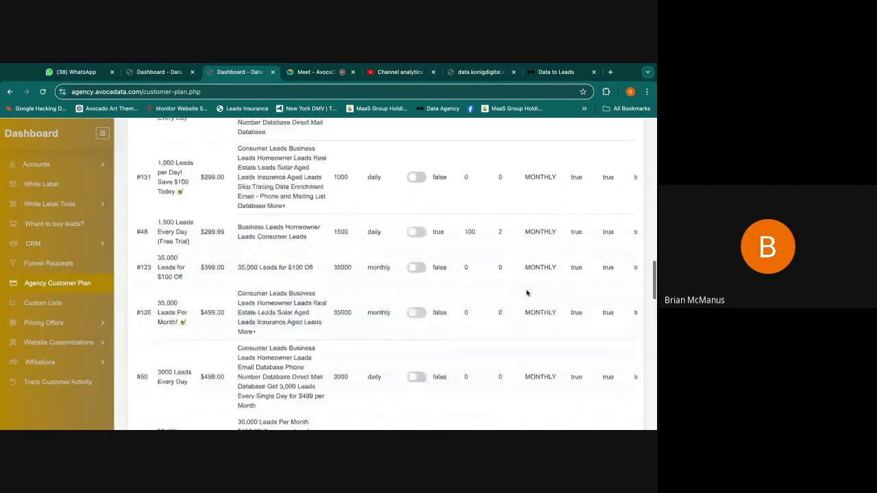
left_click(556, 72)
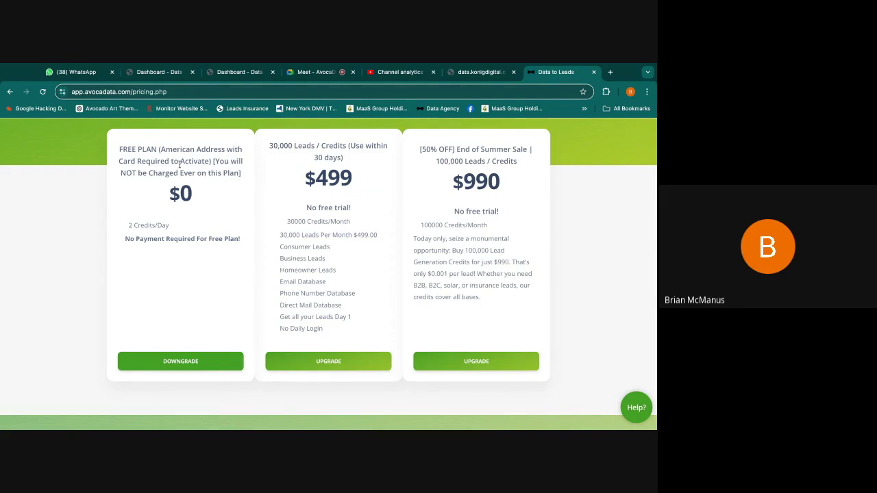
Step: Enable the $299 plan "1,000 Leads per Day! Save $100 Today" in the customer plan table
left_click(478, 72)
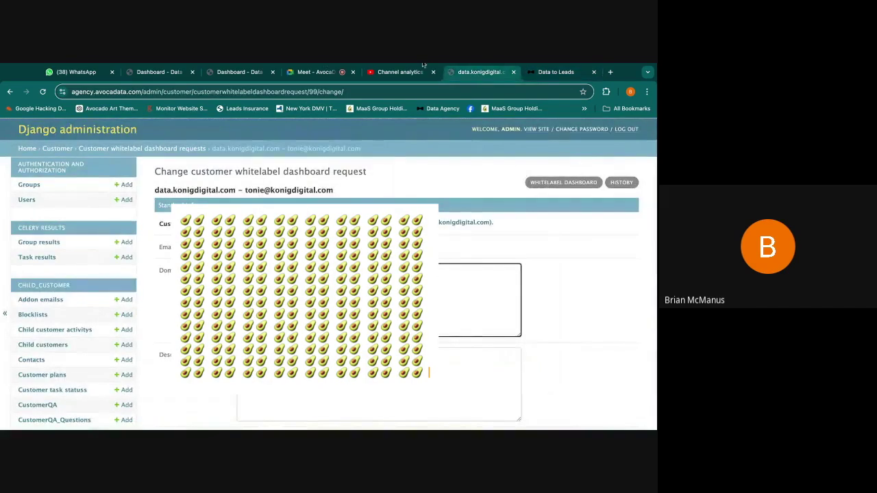
left_click(255, 73)
scroll(276, 326, "down", 10)
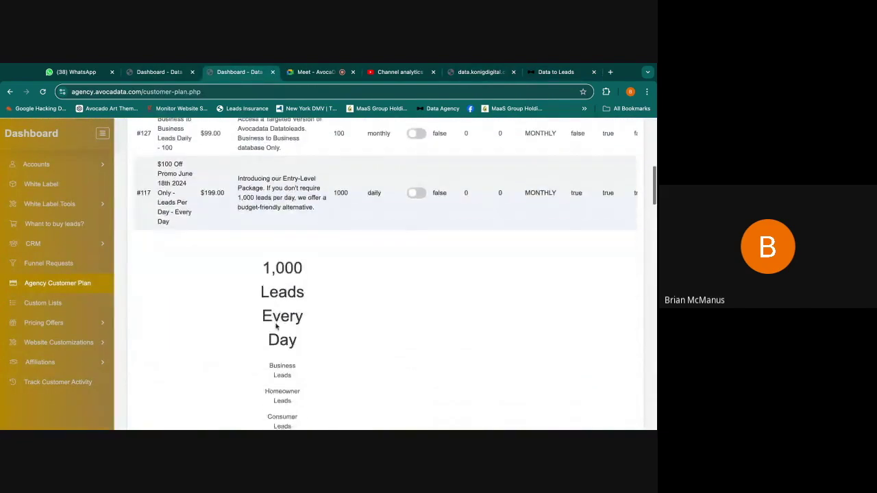
scroll(276, 326, "down", 4)
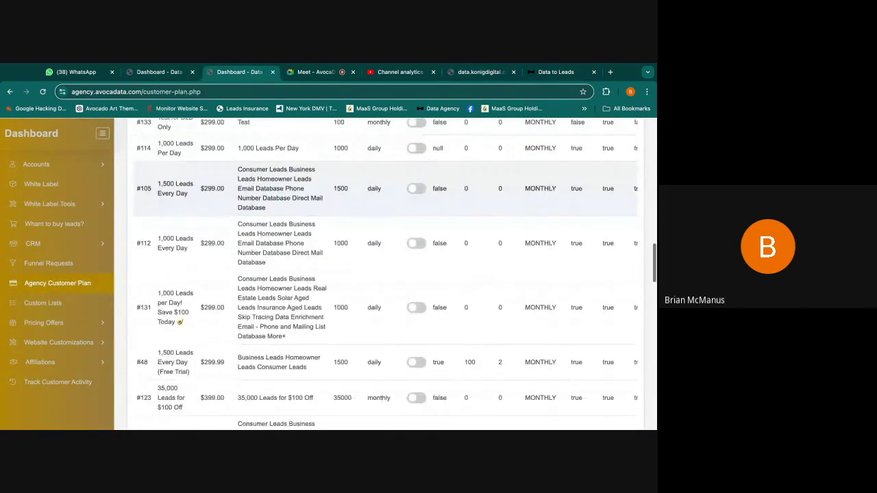
left_click(419, 308)
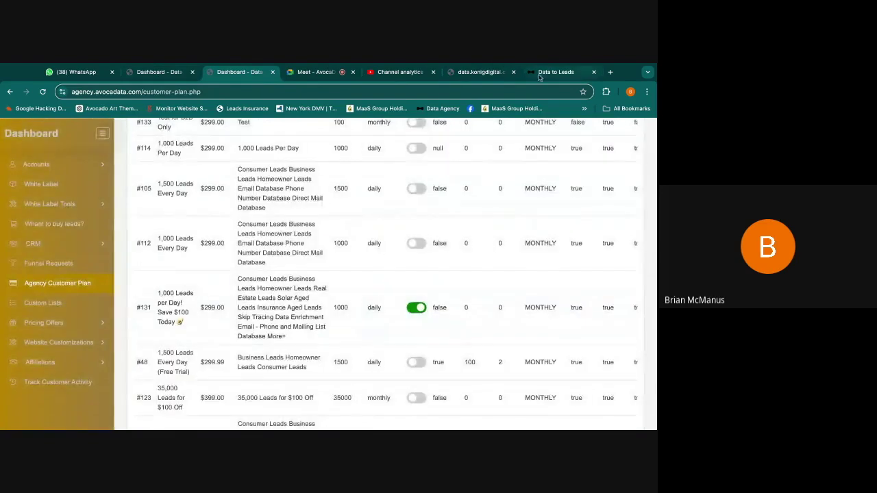
Step: Reload the Data to Leads pricing page and examine the card of the 1,000 Leads per Day plan
left_click(551, 72)
left_click(507, 88)
key("Return")
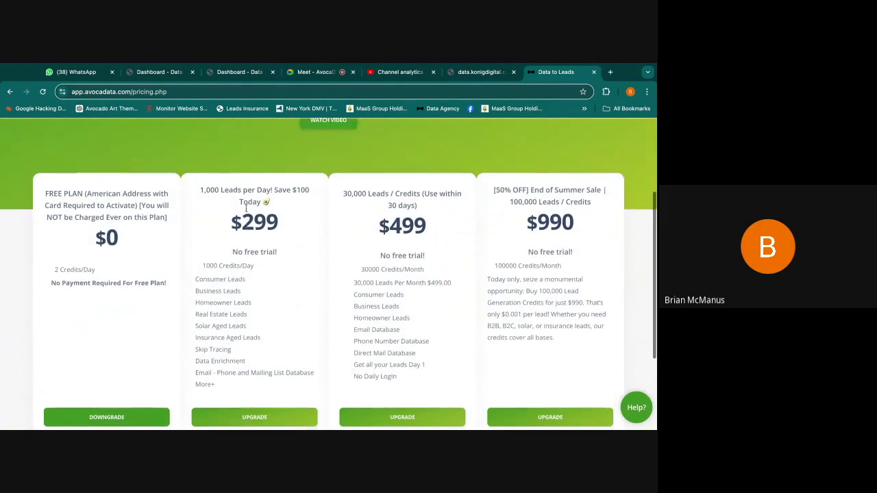
scroll(210, 188, "down", 1)
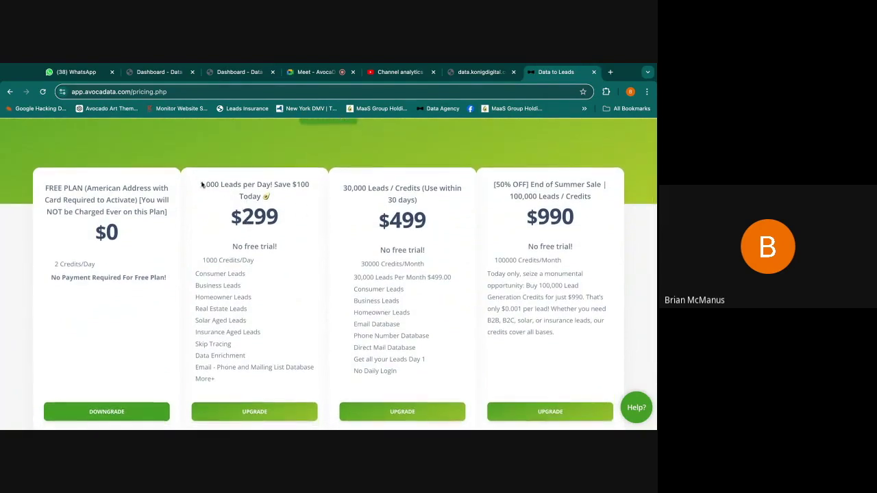
left_click_drag(198, 182, 197, 183)
Step: Highlight the monthly credits of the $499 plan and the daily credits of the $299 plan to compare them
triple_click(358, 266)
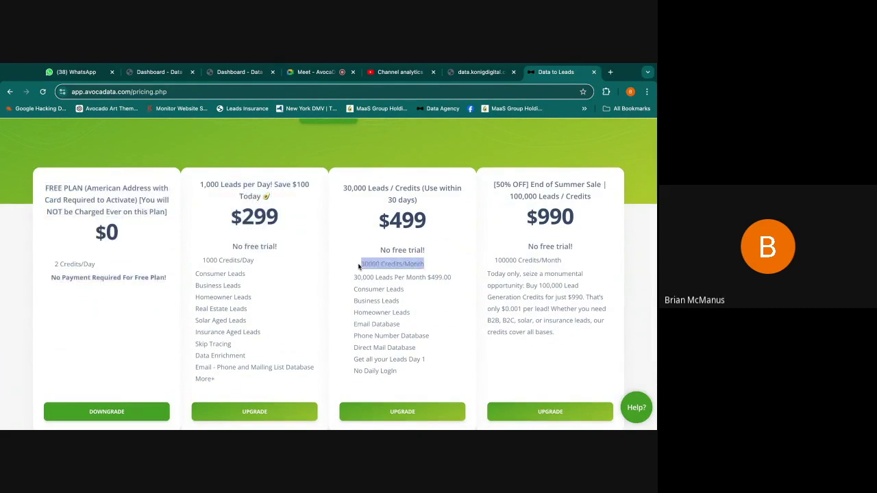
left_click_drag(358, 266, 419, 264)
left_click(427, 267)
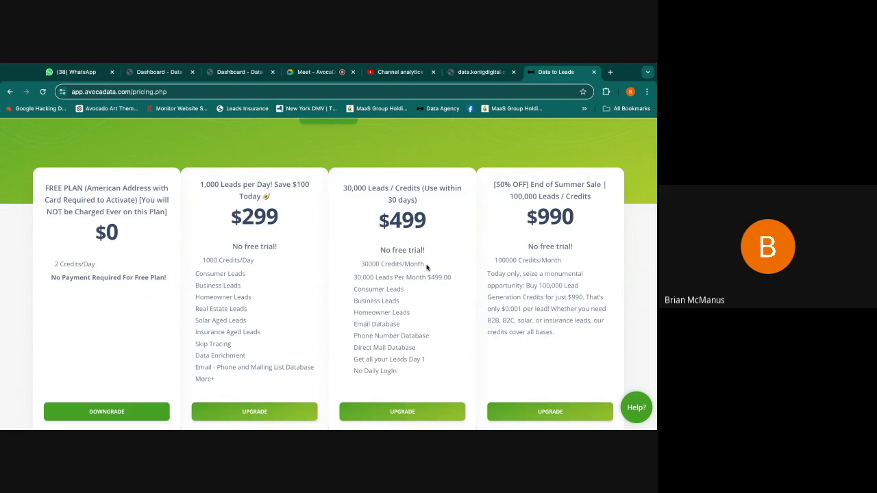
left_click_drag(198, 264, 250, 261)
left_click(201, 248)
left_click_drag(201, 249, 255, 261)
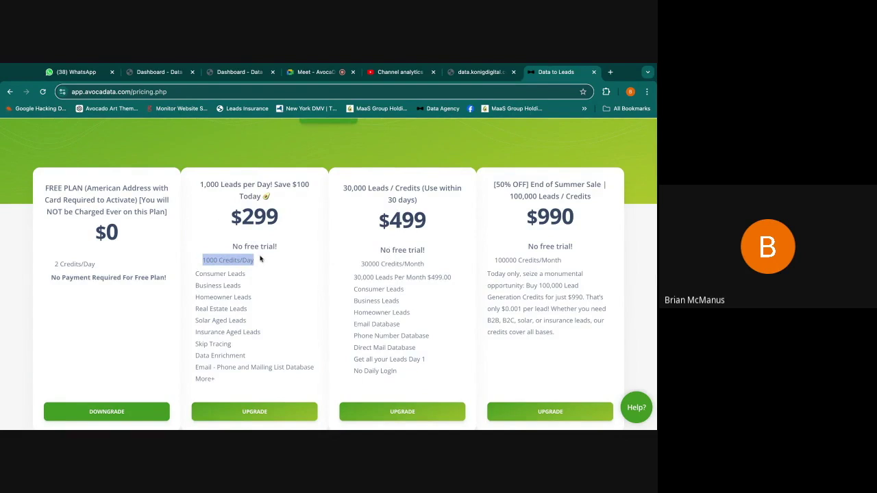
left_click(286, 283)
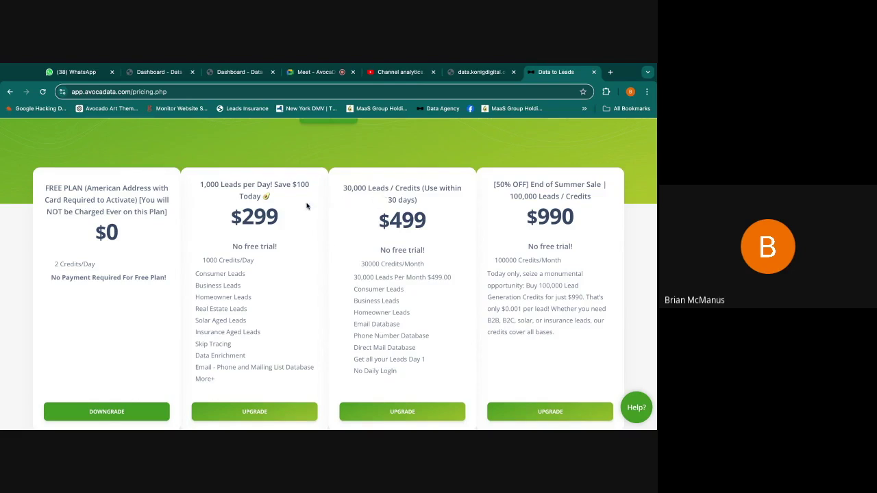
Step: Highlight the titles and descriptions of the 1,000 Leads per Day and End of Summer Sale plan cards to review them
triple_click(199, 186)
left_click(199, 186)
left_click_drag(500, 187, 566, 245)
left_click(571, 259)
scroll(247, 212, "down", 1)
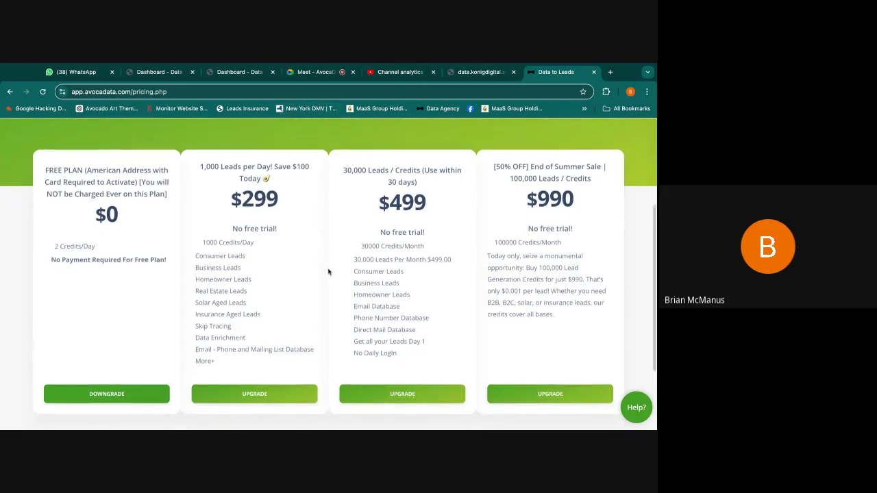
Step: Return to the agency's customer plan table and highlight the column headings from Home Owners Enabled to Leads Insurance Enabled
left_click(239, 72)
scroll(360, 203, "right", 4)
scroll(360, 204, "up", 8)
scroll(354, 234, "up", 7)
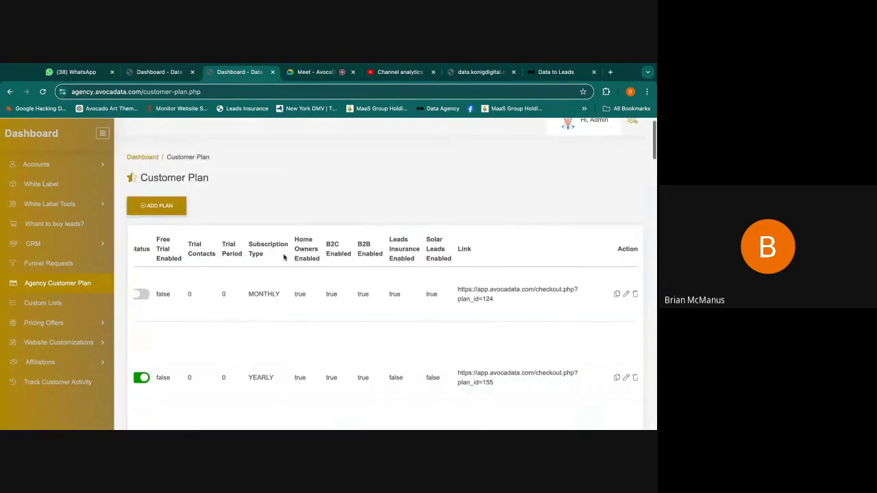
left_click_drag(295, 240, 415, 261)
left_click(400, 270)
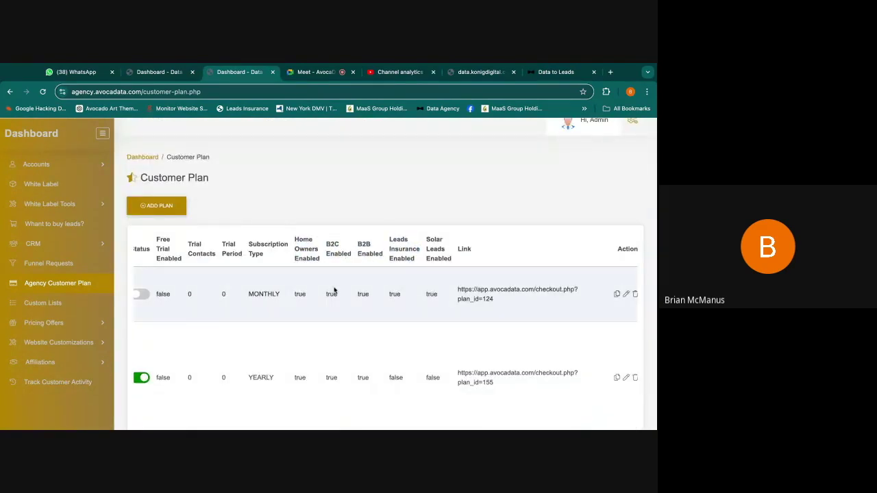
scroll(301, 260, "left", 3)
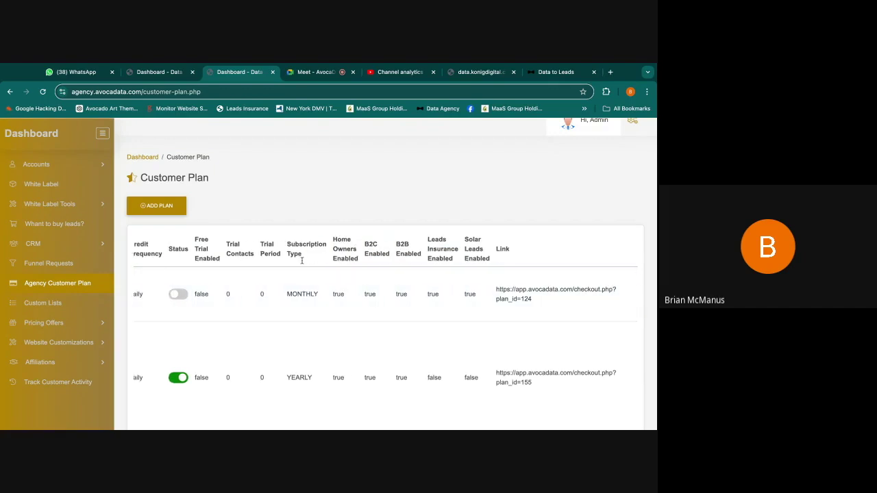
Step: Open the lead-buying site in a new tab, and open the Profit Calculator of the White Label Tools in the agency dashboard
left_click(73, 225)
left_click(213, 72)
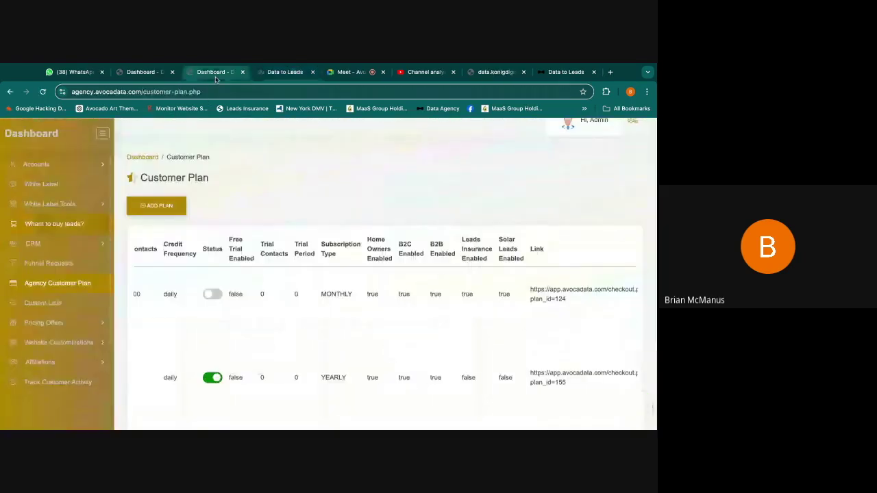
left_click(68, 204)
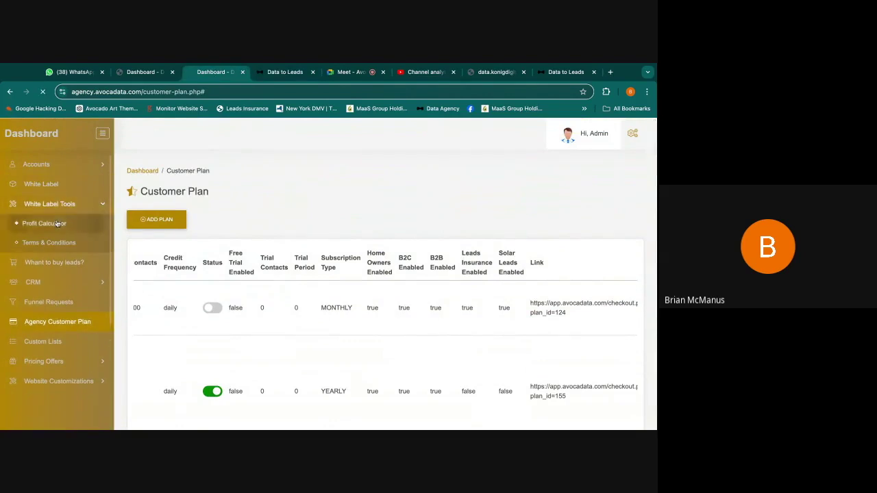
left_click(45, 224)
scroll(354, 277, "down", 2)
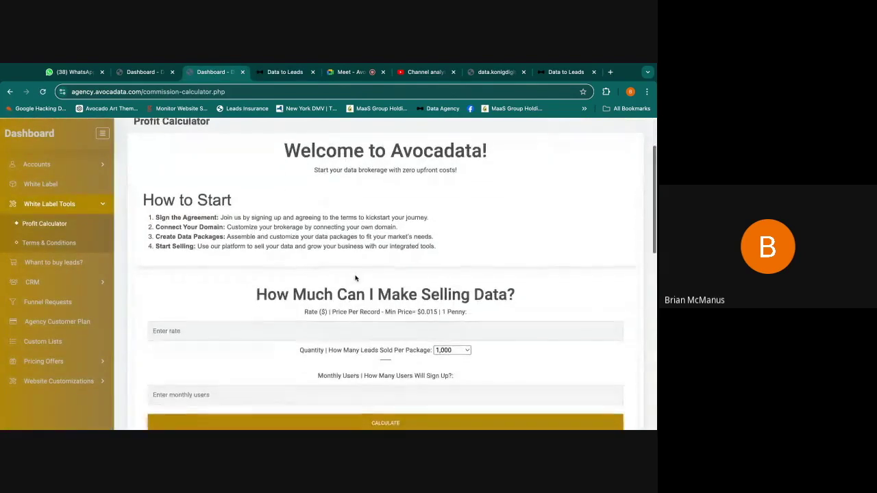
Step: Highlight the minimum price per record in the note above the calculator's rate field
left_click_drag(417, 313, 442, 315)
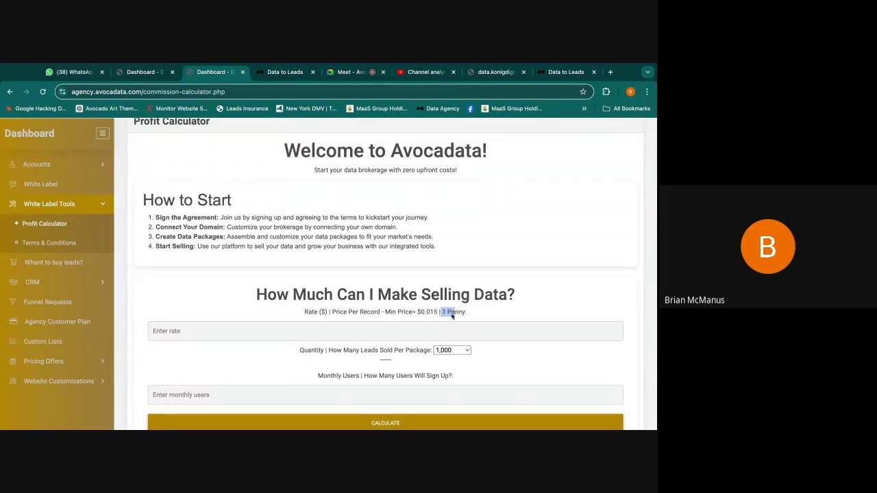
double_click(425, 312)
scroll(419, 315, "down", 1)
scroll(420, 314, "down", 1)
left_click(405, 292)
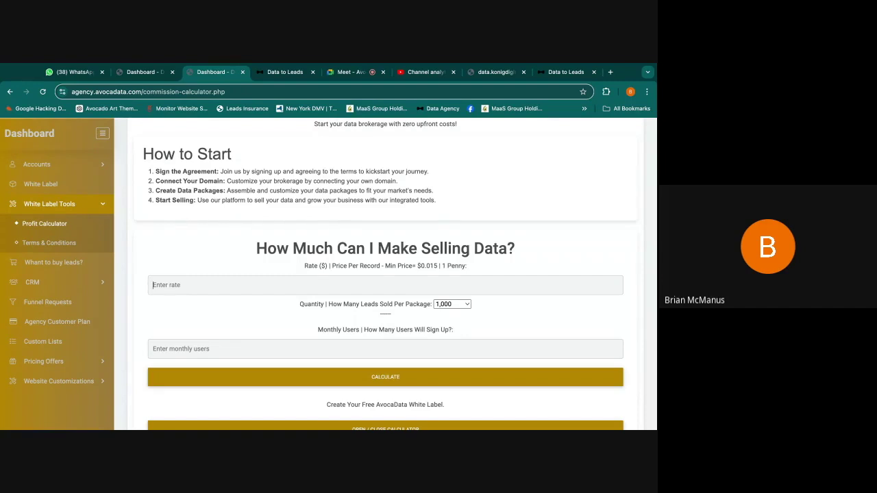
scroll(433, 228, "down", 1)
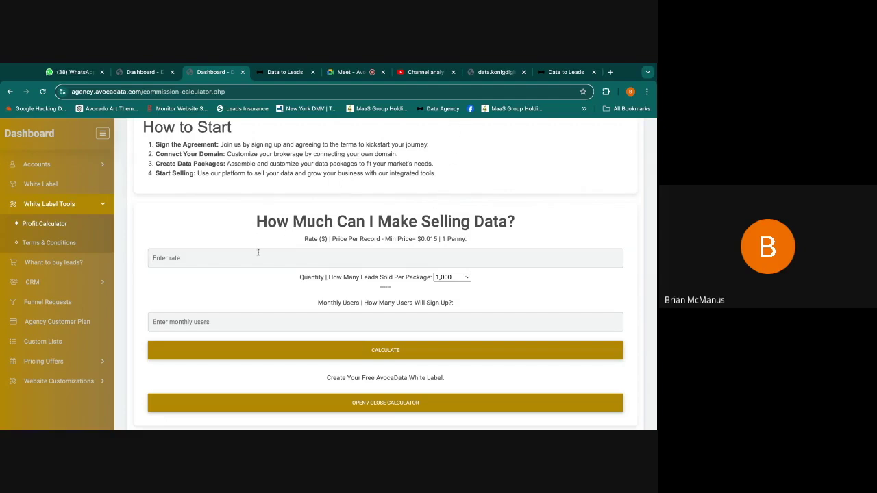
scroll(259, 253, "down", 1)
scroll(241, 209, "down", 1)
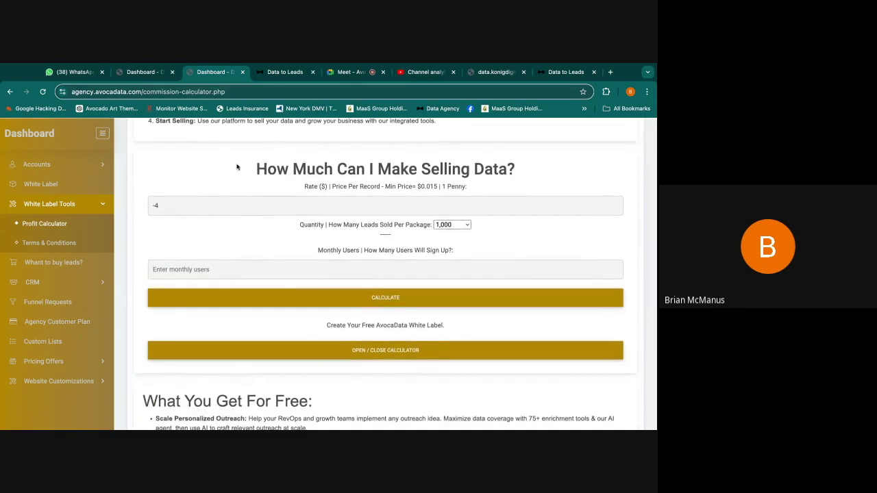
triple_click(222, 204)
key("BackSpace")
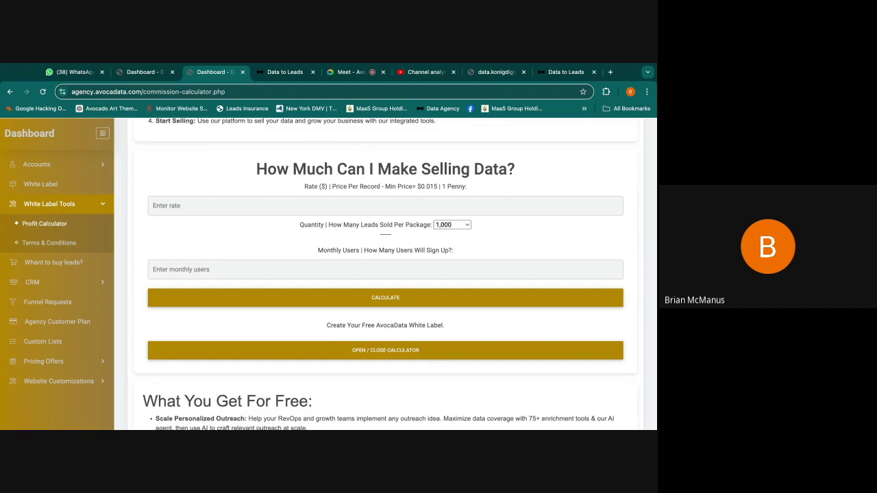
Step: Open the Terms & Conditions page of the White Label Tools and look through the remaining dashboard sections
scroll(171, 205, "down", 2)
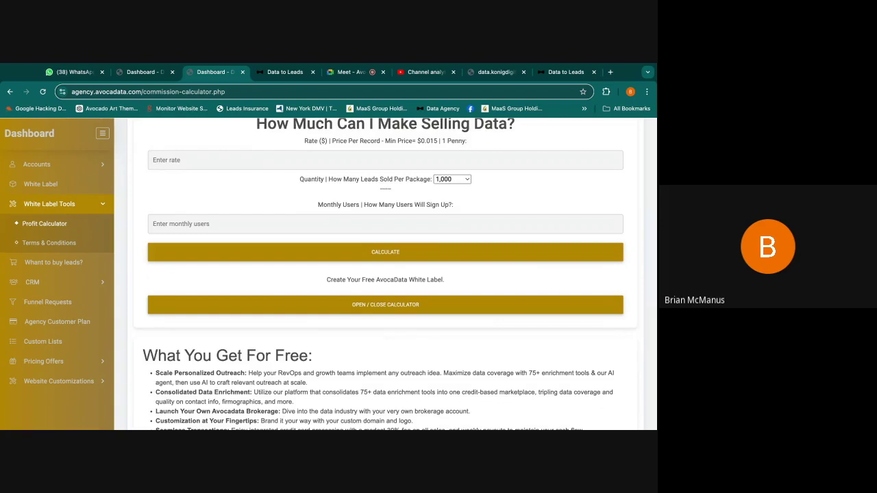
left_click(48, 243)
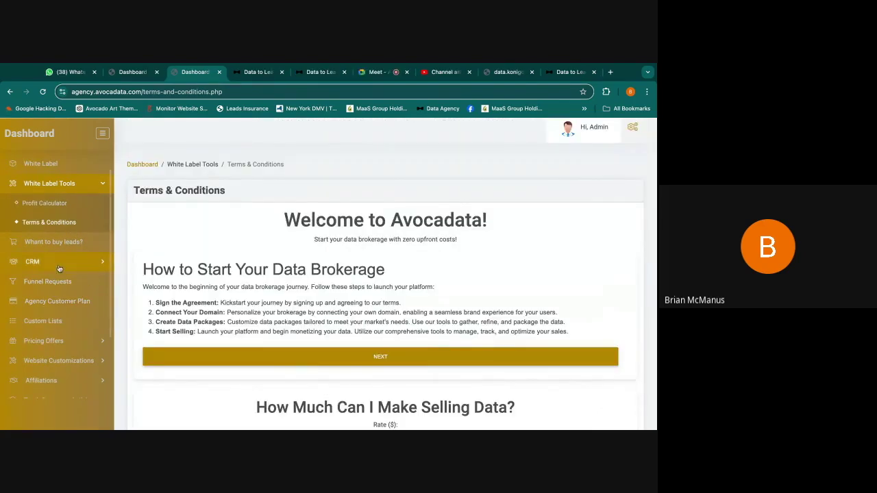
scroll(59, 268, "down", 3)
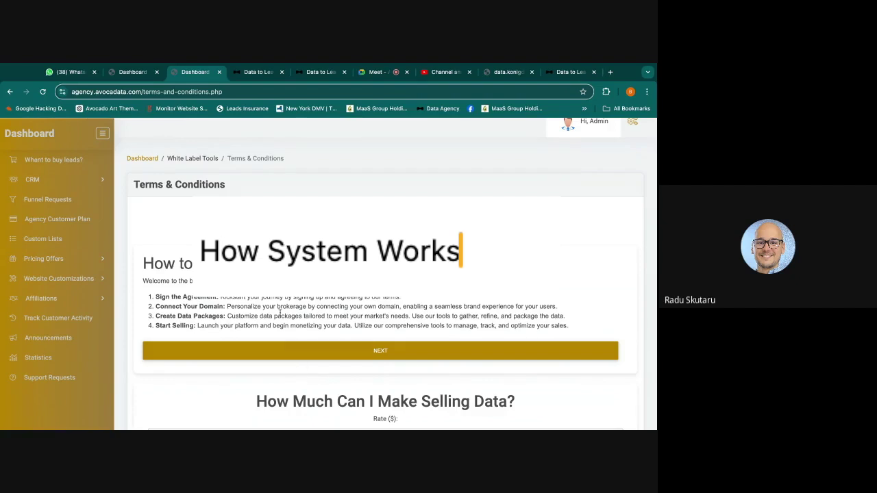
Step: Switch to the Data to Leads site and sign in to its lead dashboard
left_click(259, 74)
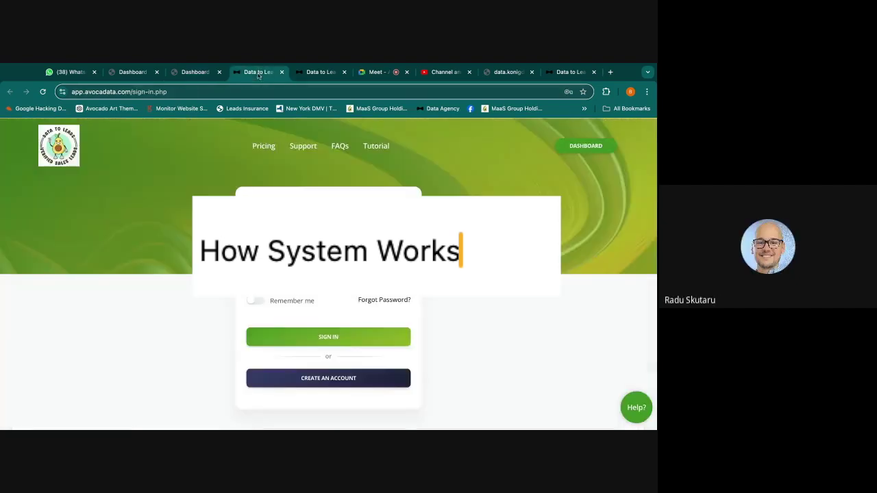
left_click(280, 333)
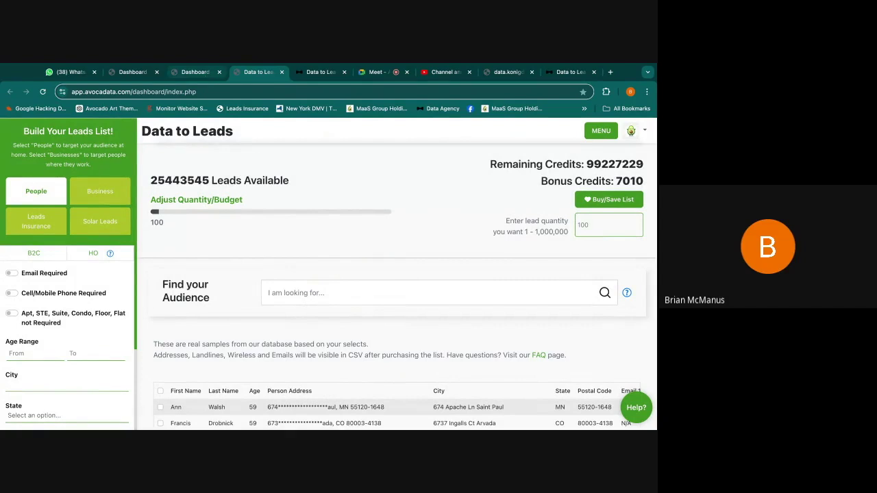
Step: Return to the agency dashboard and view its website customizations for the home page and the dashboard template selection
left_click(195, 72)
scroll(58, 328, "down", 2)
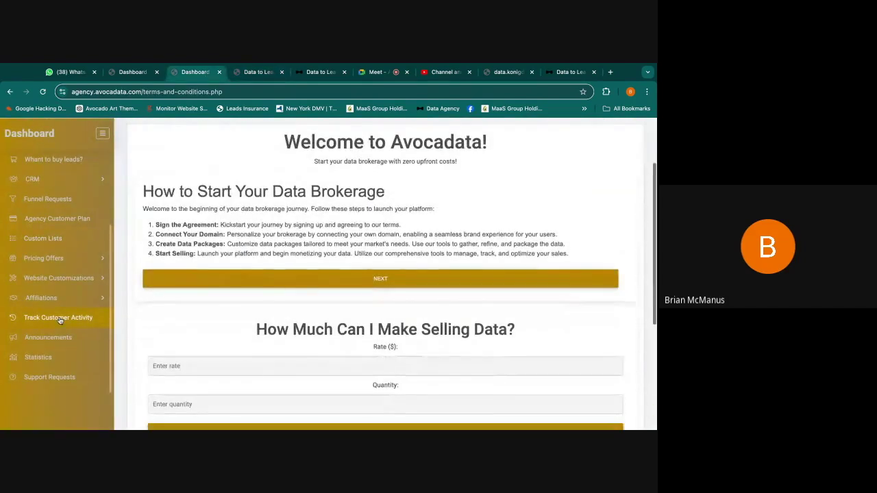
left_click(58, 278)
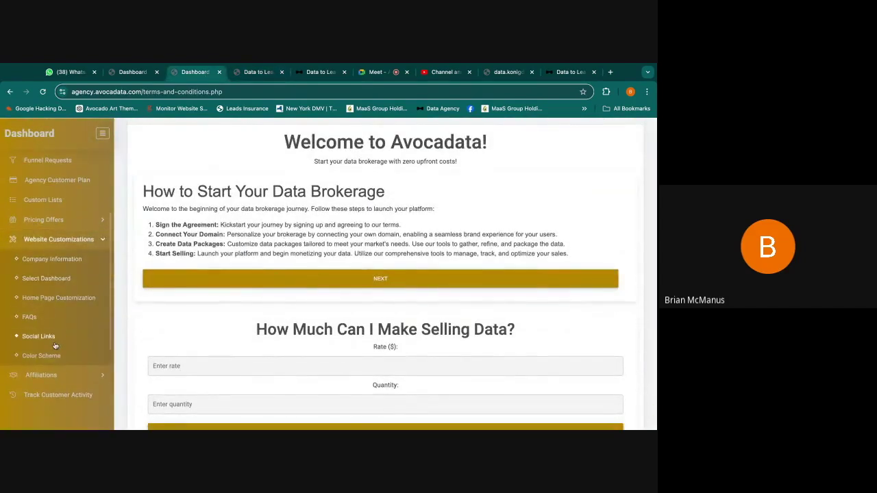
scroll(64, 295, "down", 1)
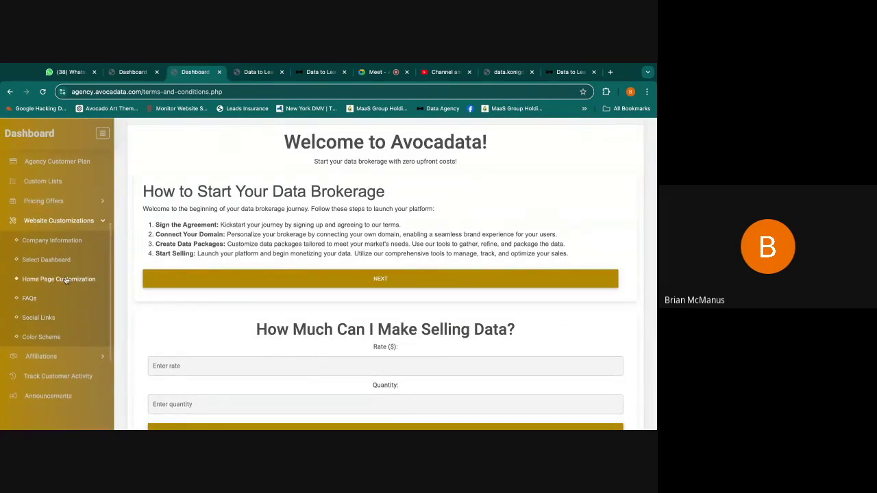
left_click(67, 279)
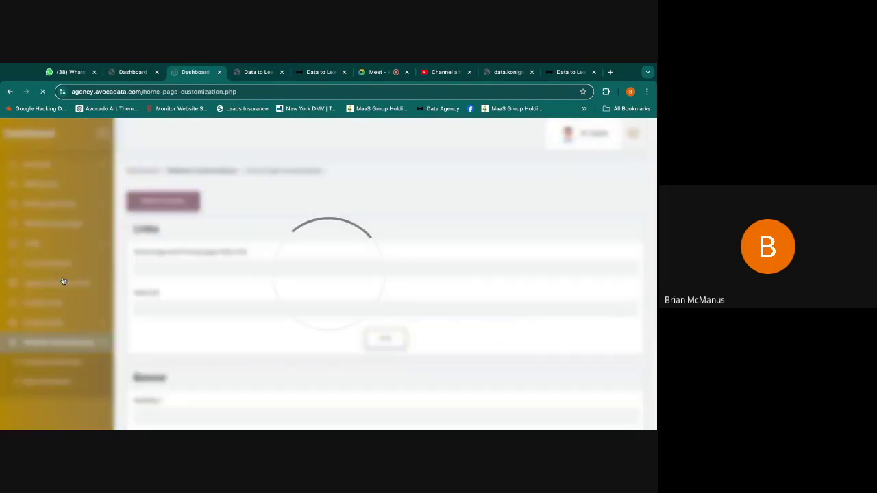
left_click(45, 335)
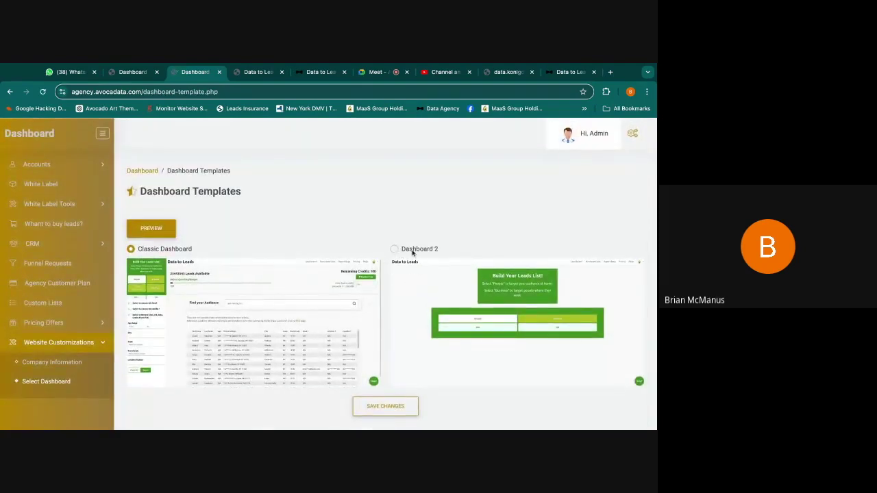
Step: Switch to the Data to Leads dashboard, show the B2C people leads and look through the sample records' columns
left_click(257, 72)
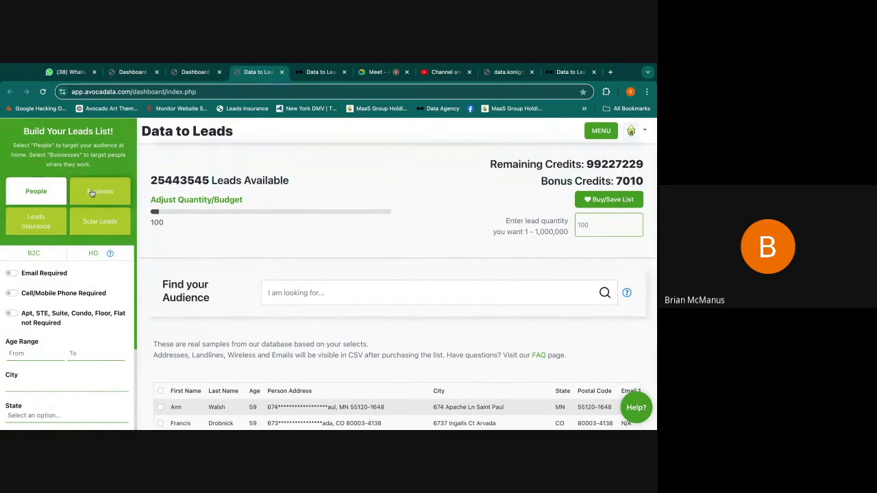
left_click(33, 254)
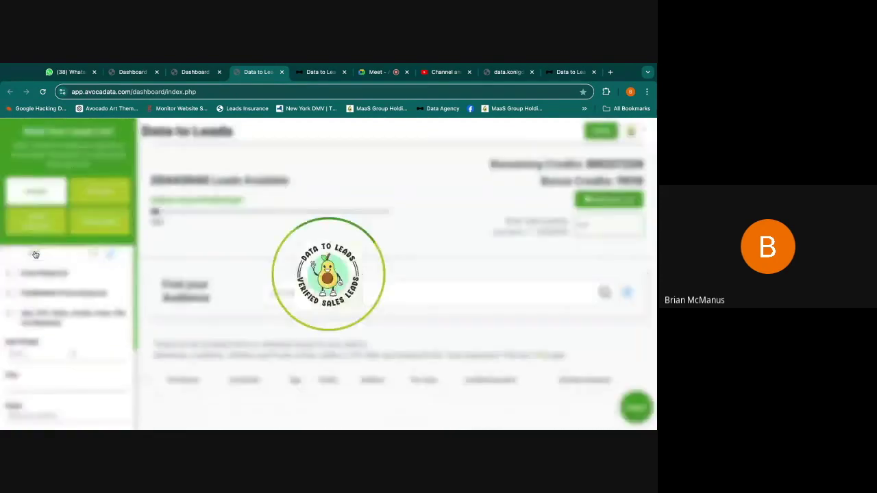
scroll(296, 352, "down", 1)
scroll(295, 352, "right", 10)
scroll(295, 353, "left", 10)
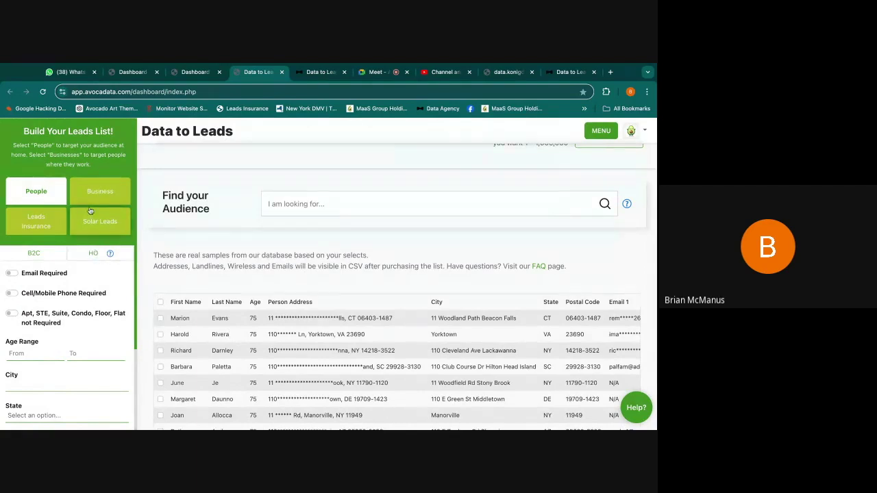
Step: Show the homeowner (HO) leads and highlight the number of leads available
left_click(93, 254)
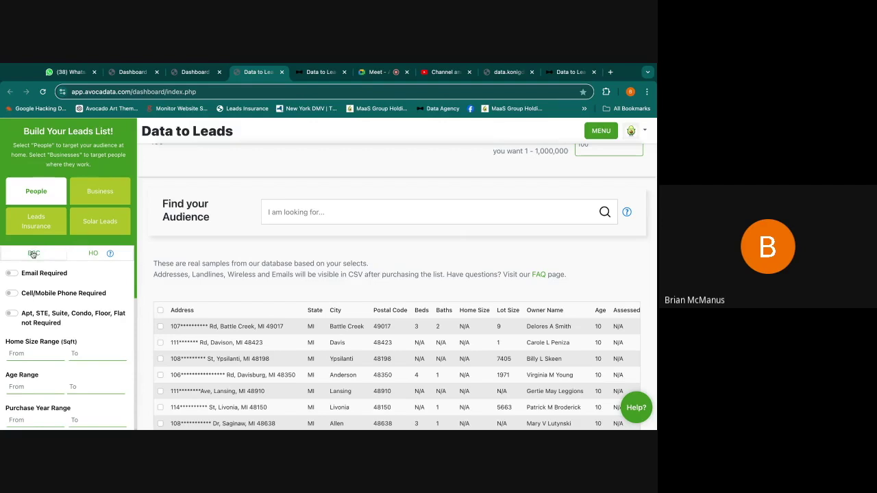
scroll(281, 335, "down", 1)
scroll(280, 289, "up", 3)
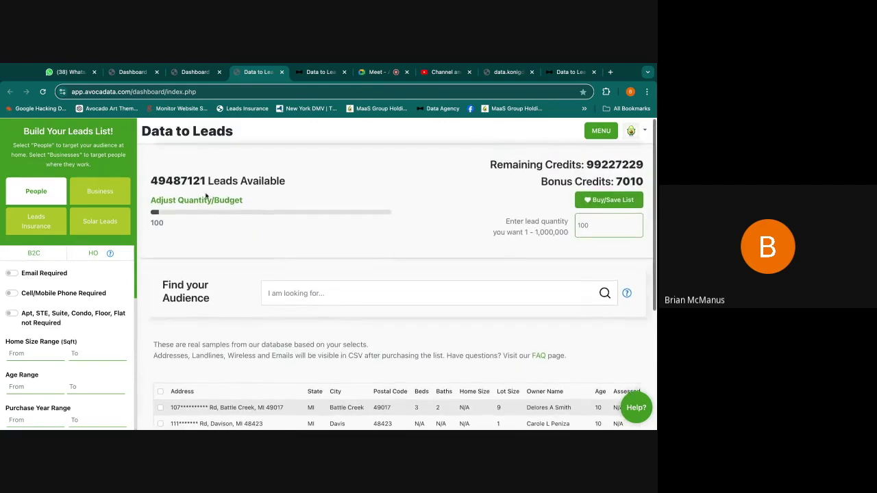
left_click_drag(151, 180, 175, 179)
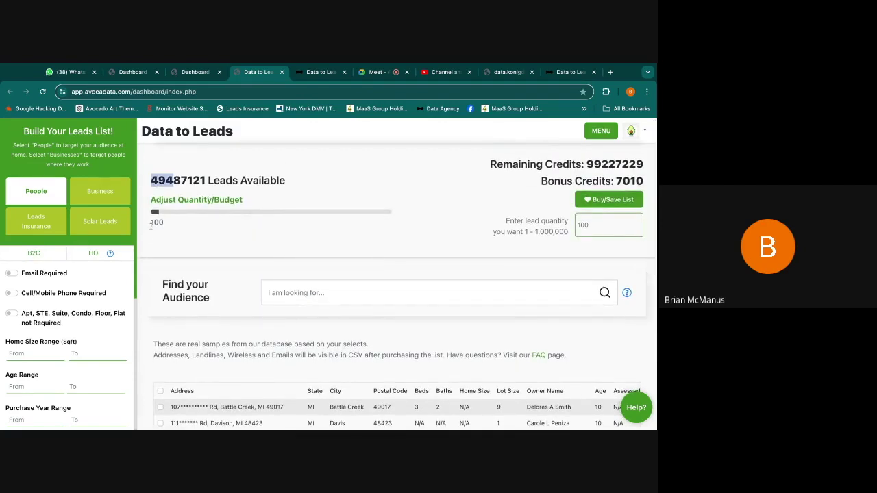
Step: Highlight the "Apt, STE, Suite, Condo, Floor, Flat not Required" filter and examine the rows and further columns of the homeowner sample records
scroll(195, 263, "down", 3)
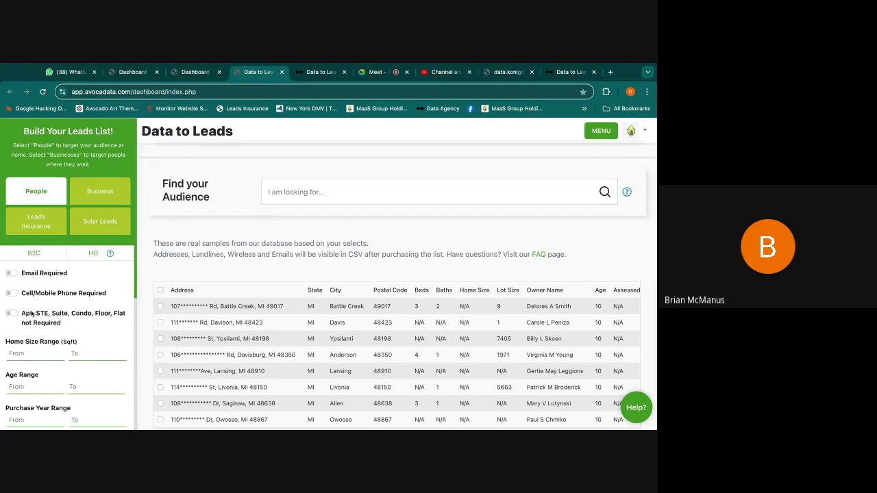
left_click_drag(21, 314, 126, 313)
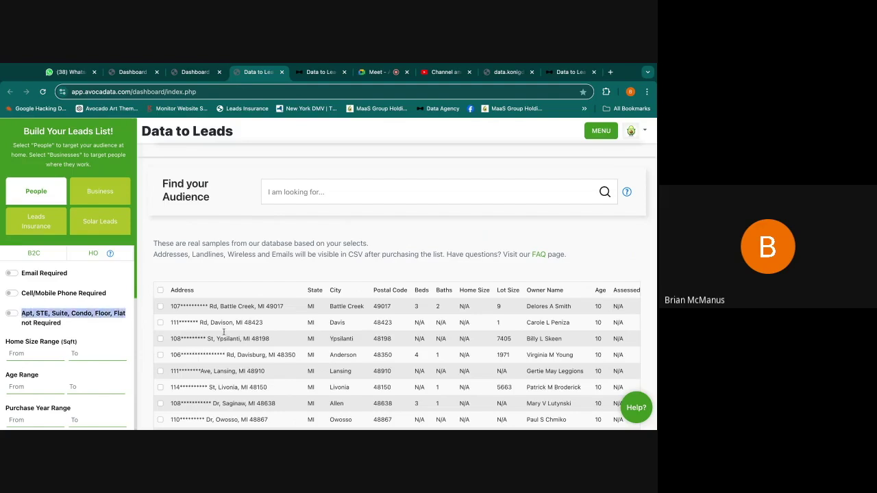
scroll(224, 332, "down", 2)
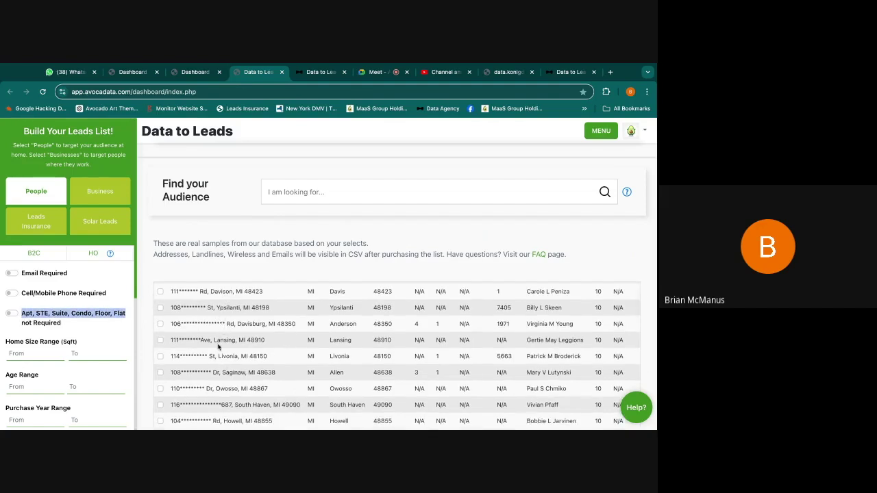
scroll(220, 318, "down", 2)
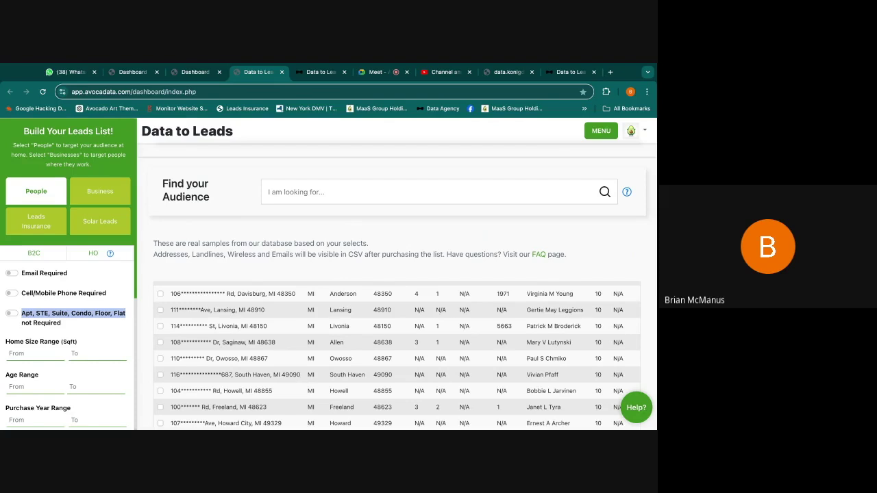
scroll(217, 333, "down", 5)
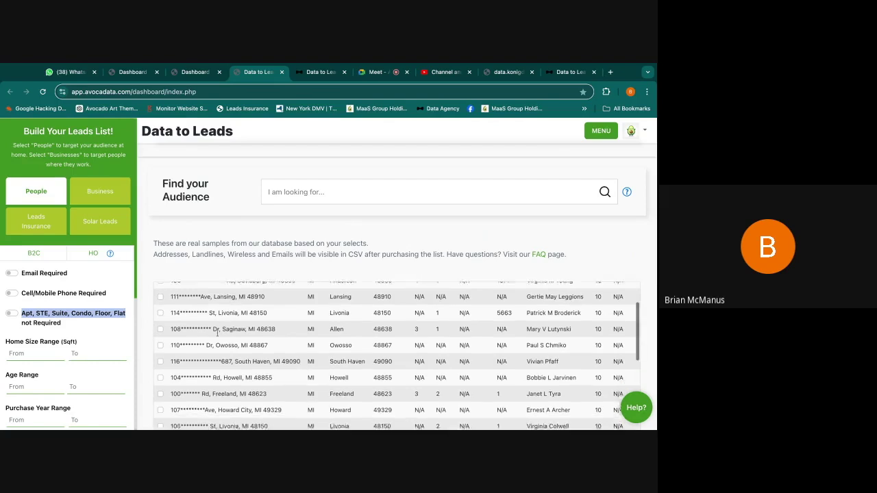
scroll(217, 334, "down", 3)
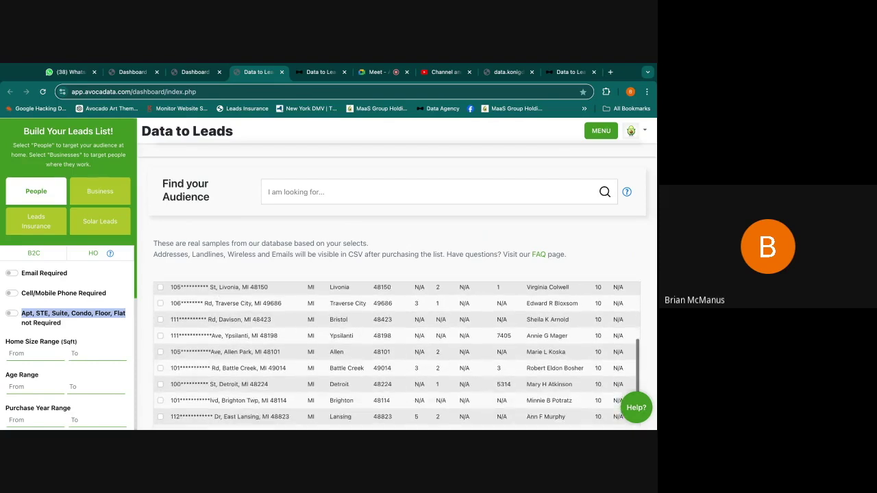
scroll(346, 359, "right", 6)
scroll(346, 359, "up", 10)
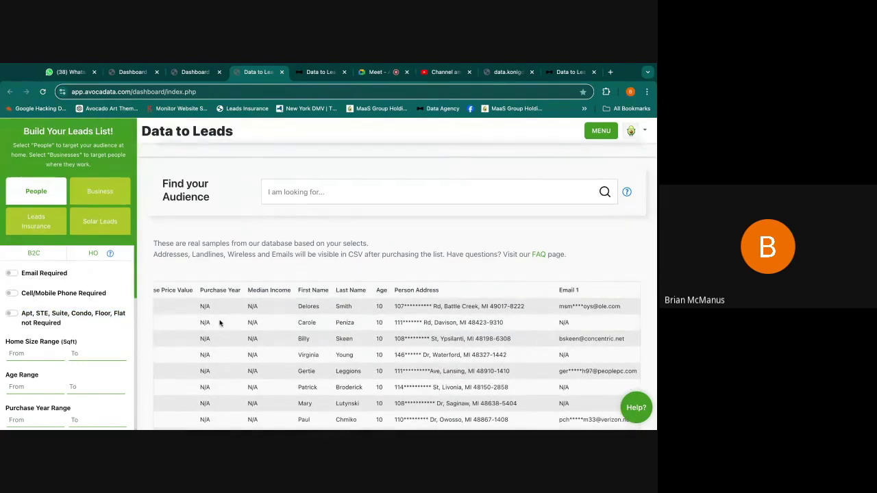
Step: Look back through the homeowner sample columns to Owner Name and Age, and highlight the Age Range filter label
scroll(221, 323, "left", 5)
scroll(221, 323, "left", 6)
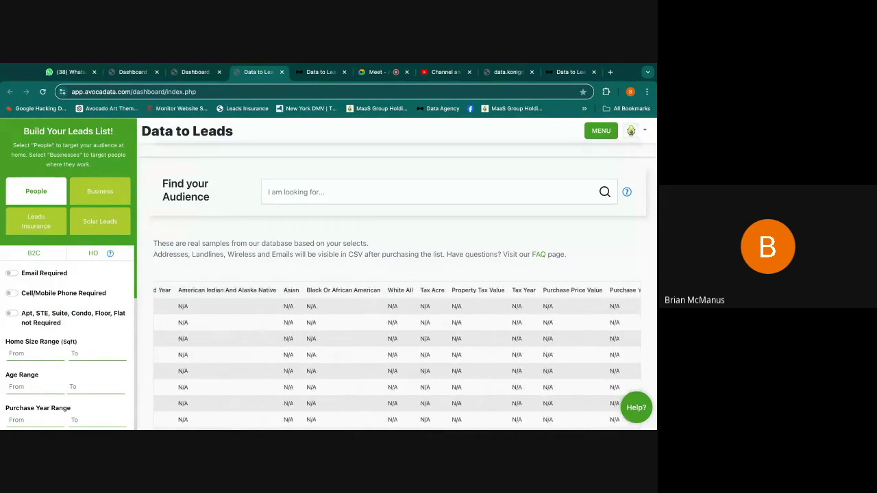
left_click_drag(7, 375, 39, 375)
scroll(219, 323, "left", 6)
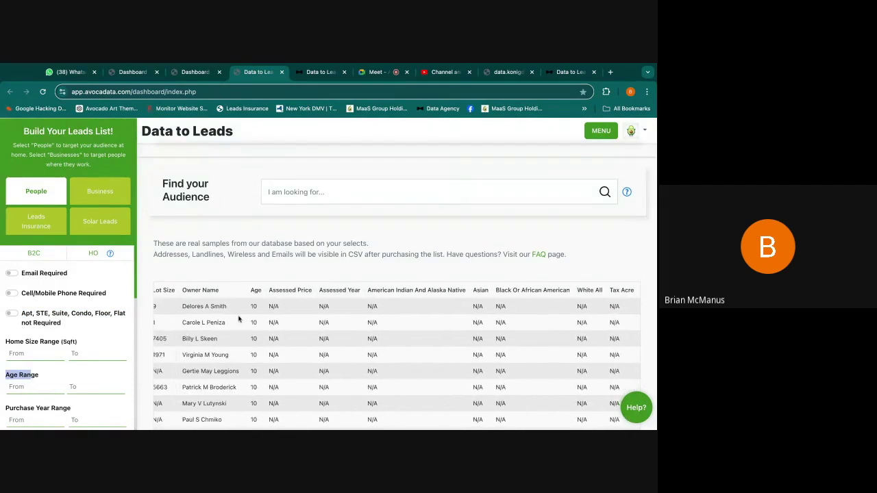
scroll(240, 318, "left", 2)
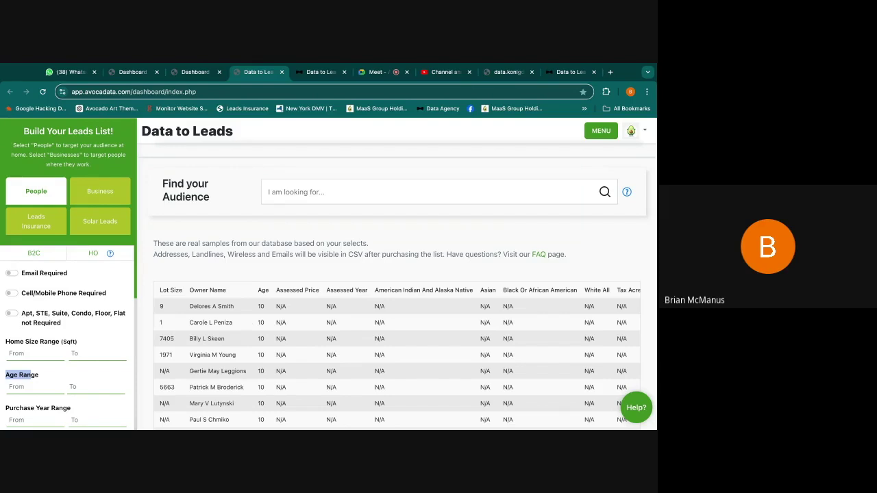
Step: Set the homeowner Age Range from 25 to 85 and search for matching leads
scroll(397, 356, "down", 1)
scroll(397, 356, "up", 1)
left_click(42, 349)
left_click(23, 384)
type("25")
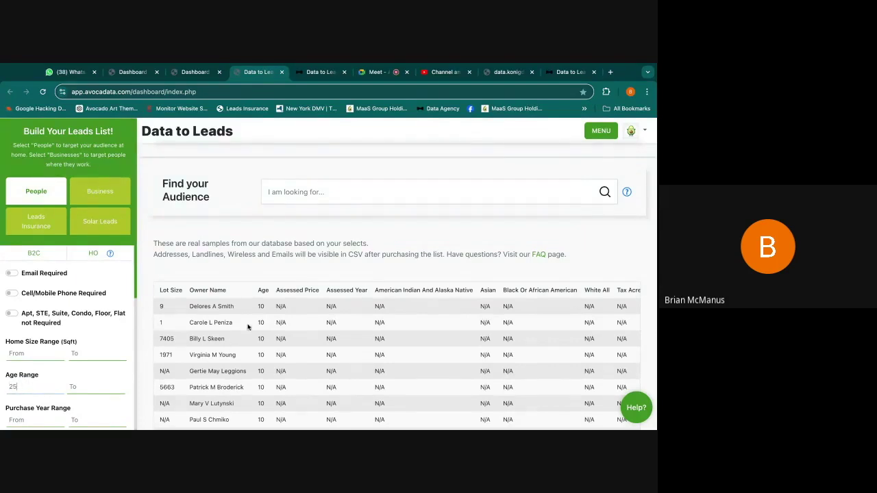
left_click(101, 388)
scroll(110, 372, "down", 10)
left_click(67, 368)
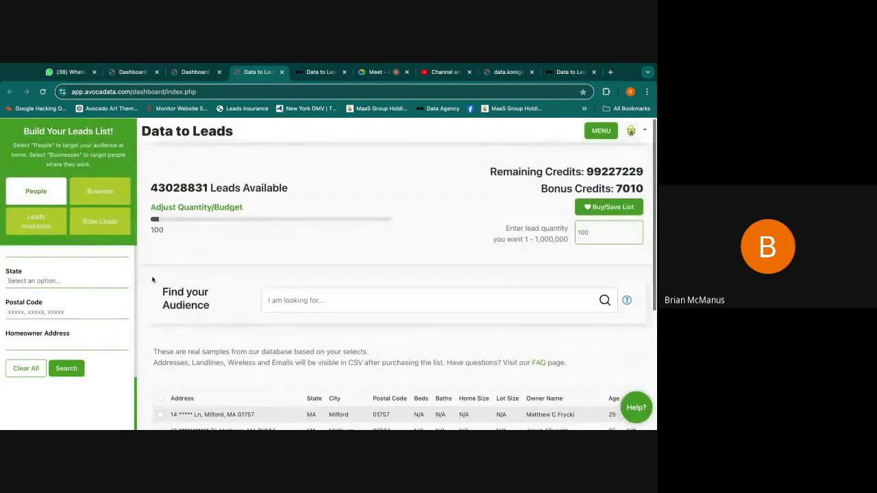
Step: Highlight the number of homeowner leads available and look through the other range filters
scroll(75, 295, "up", 2)
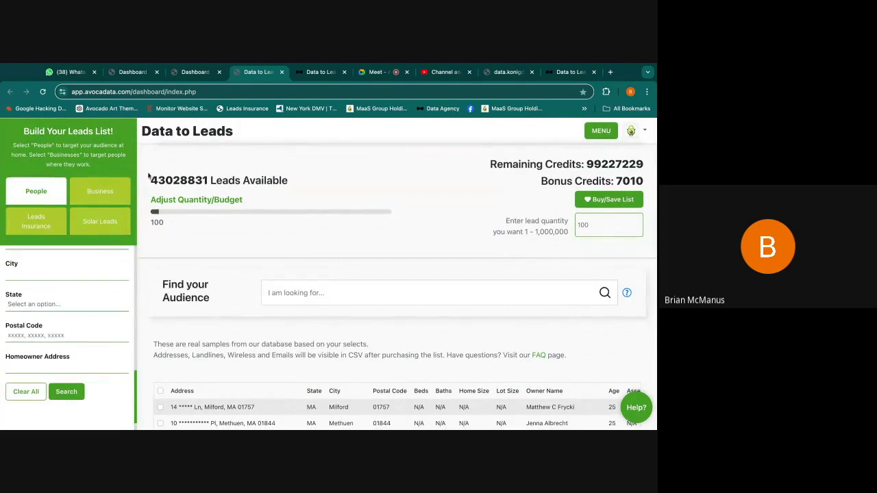
left_click_drag(148, 176, 209, 177)
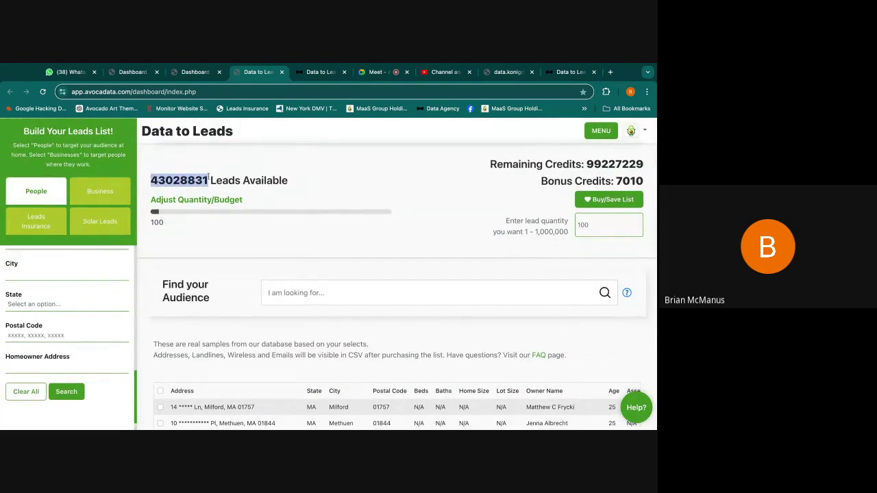
scroll(181, 244, "down", 2)
scroll(108, 353, "down", 5)
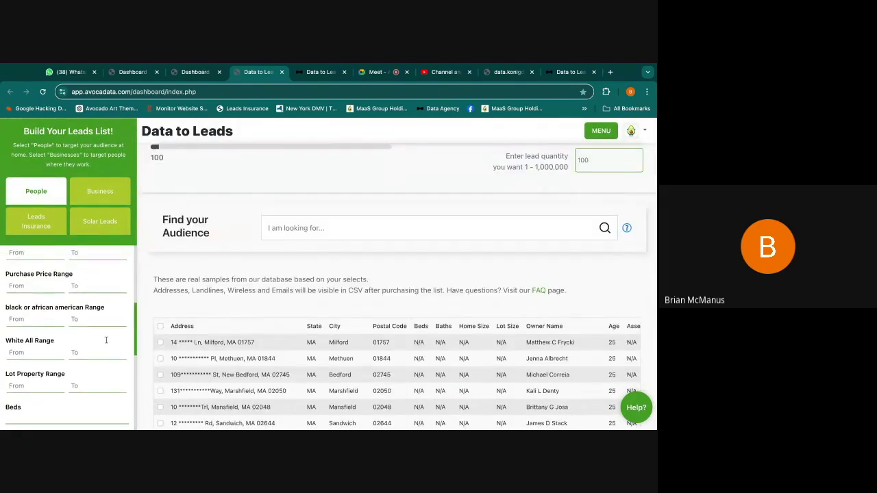
scroll(58, 308, "up", 3)
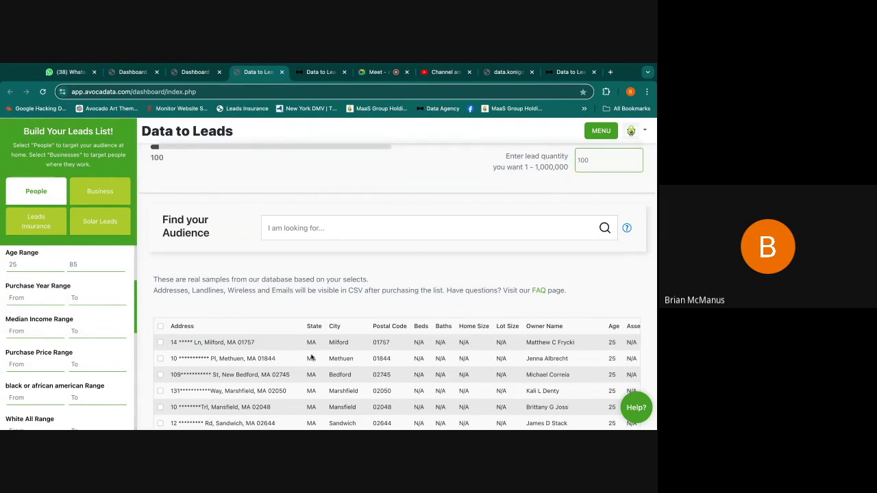
scroll(312, 357, "down", 1)
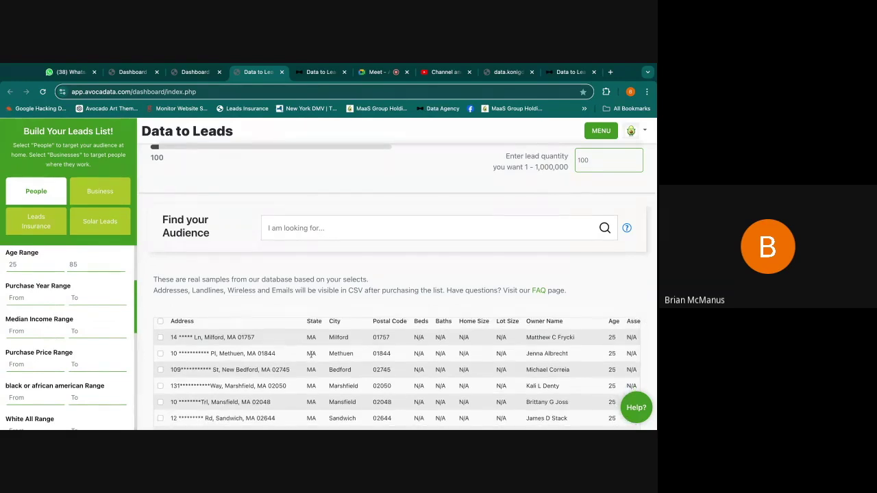
Step: Highlight the first sample record's values from Beds to Lot Size and examine its neighbouring columns
double_click(307, 339)
scroll(426, 342, "right", 1)
double_click(397, 338)
key("ctrl+shift+Right")
key("ctrl+shift+Right")
key("ctrl+shift+Right")
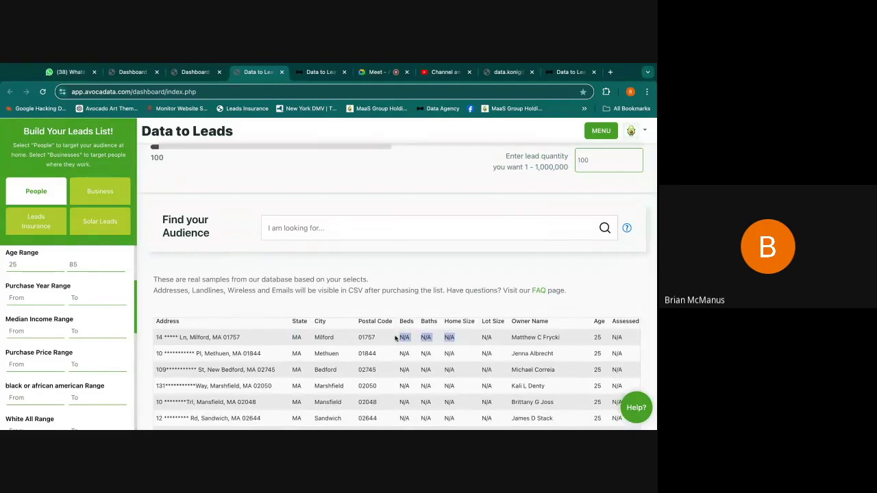
scroll(395, 338, "right", 5)
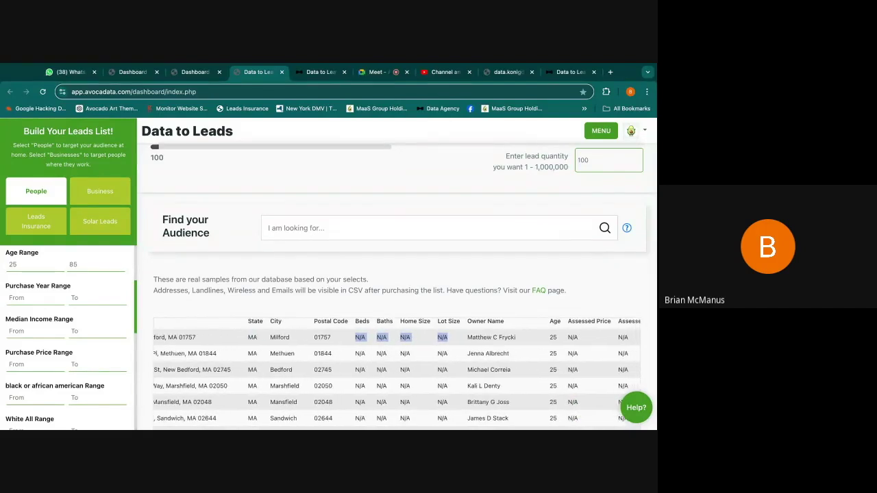
scroll(395, 370, "left", 2)
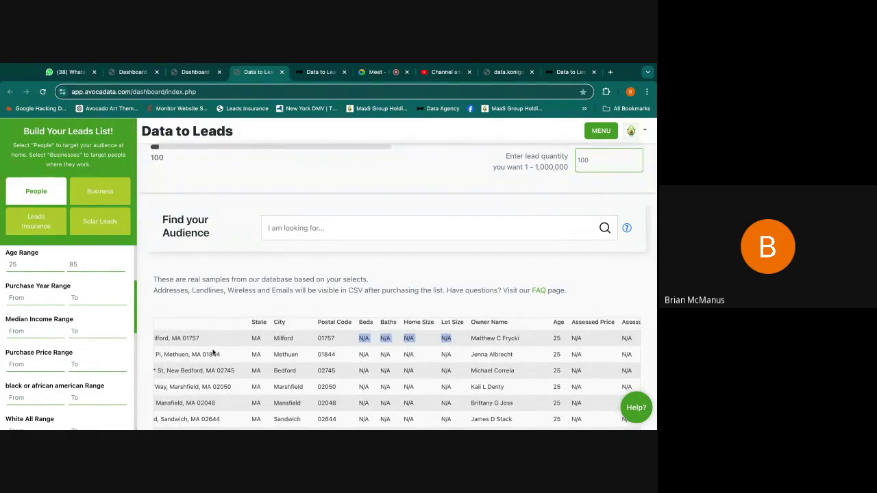
Step: Set the start of the Median Income Range to 50000, search the homeowner leads and view the sample records
left_click(44, 332)
type("50000")
scroll(57, 367, "down", 10)
left_click(59, 367)
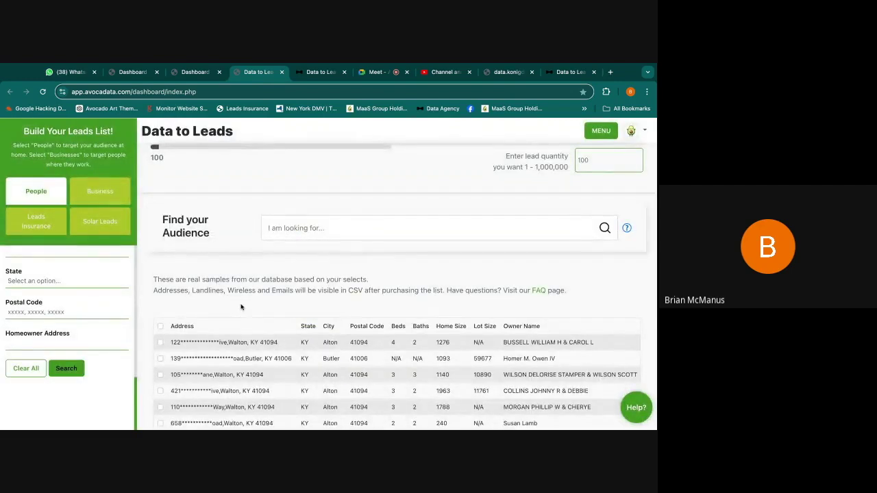
scroll(270, 362, "down", 3)
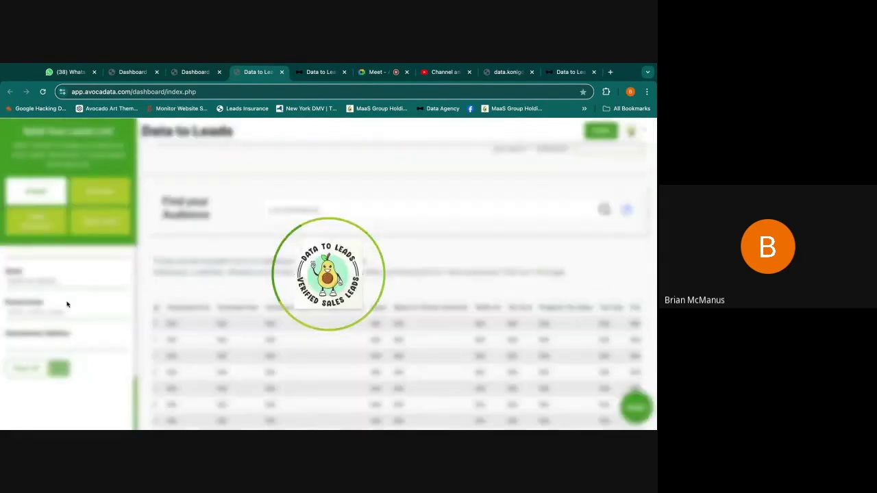
scroll(67, 303, "up", 3)
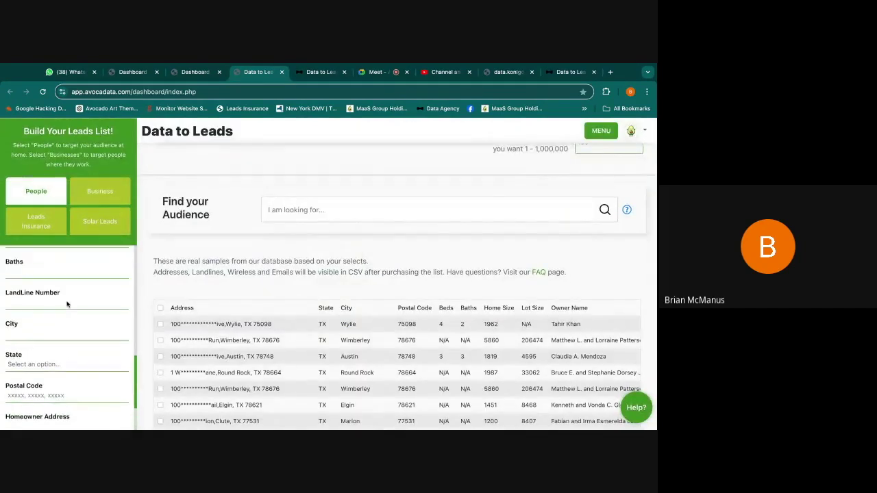
scroll(61, 307, "up", 2)
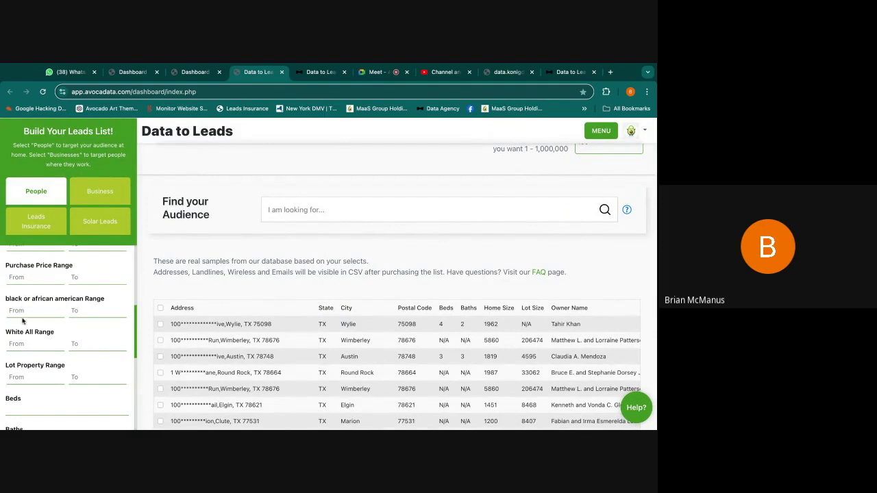
Step: Try to set the upper limits of the "black or african american Range" and "White All Range" filters to 15
left_click(37, 310)
left_click(89, 309)
type("15")
left_click(82, 342)
type("15")
left_click(123, 361)
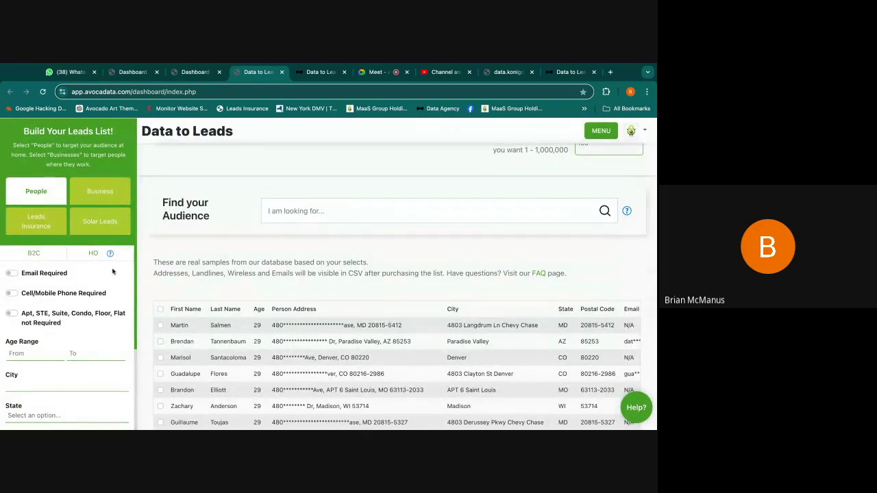
Step: Switch the people leads from B2C back to homeowners (HO) and bring up the homeowner range filters
scroll(69, 255, "down", 1)
scroll(68, 254, "up", 1)
left_click(89, 255)
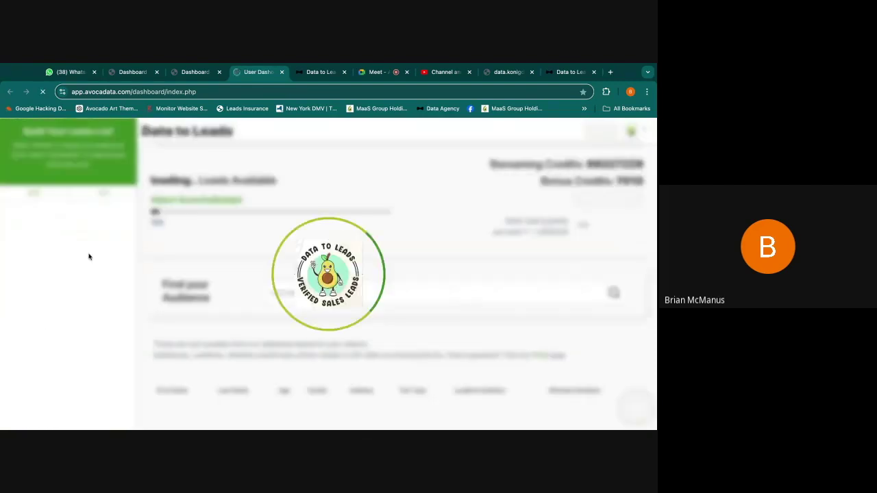
left_click(90, 257)
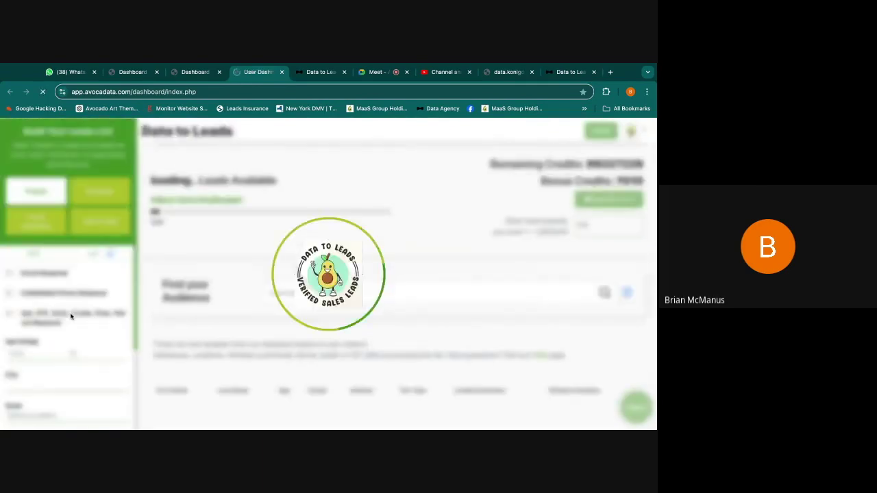
scroll(71, 315, "down", 1)
scroll(71, 316, "down", 3)
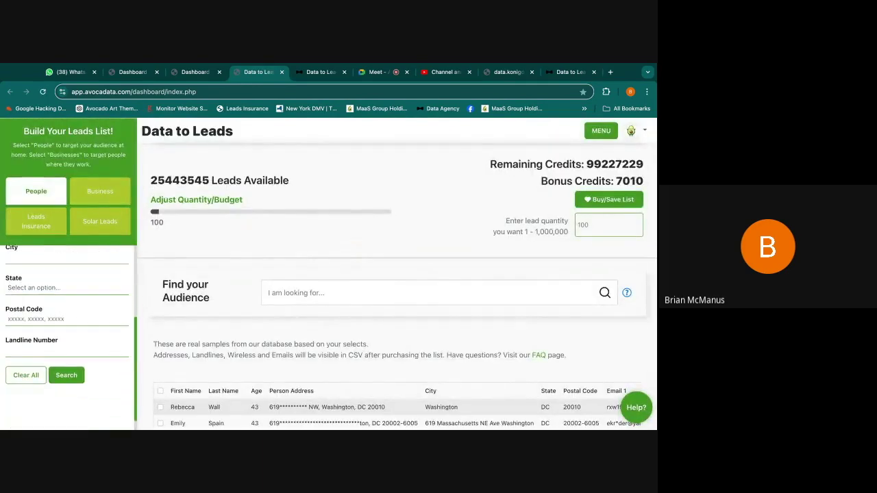
scroll(82, 267, "up", 5)
left_click(90, 258)
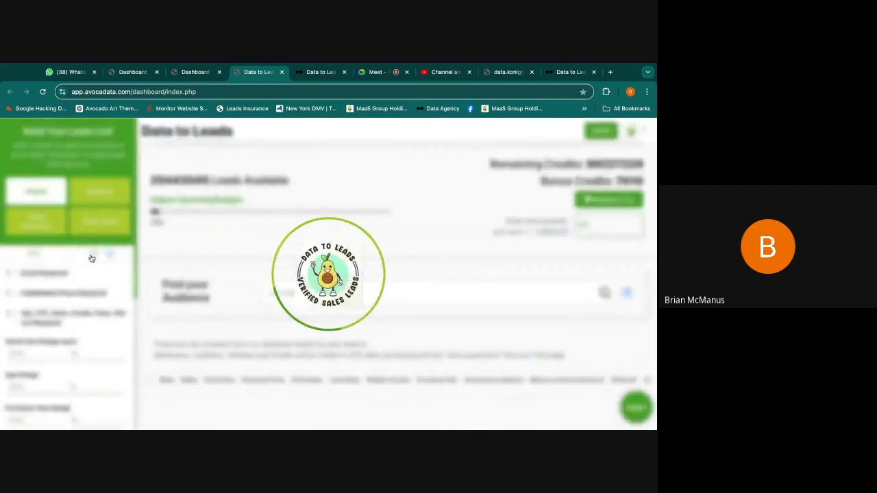
scroll(78, 303, "down", 1)
scroll(78, 303, "down", 3)
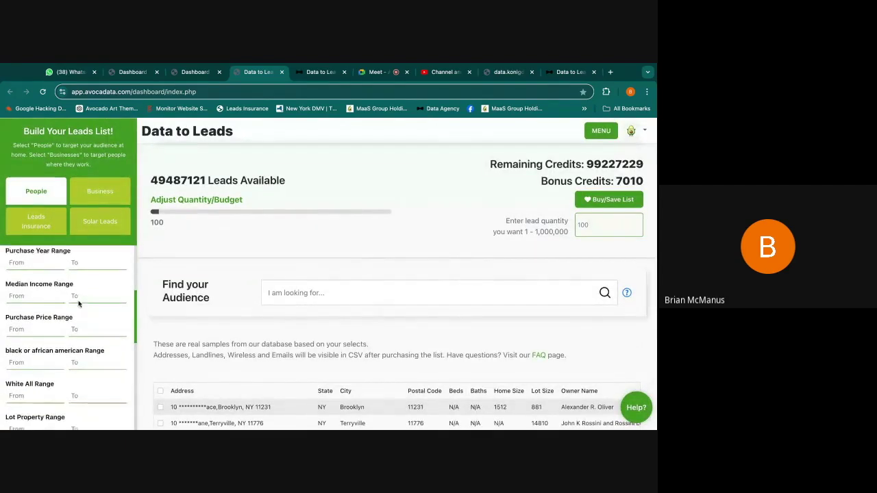
Step: Set the upper limits of both the "black or african american Range" and the "White All Range" to 15
left_click(75, 351)
type("15")
left_click(89, 384)
type("15")
scroll(89, 400, "down", 3)
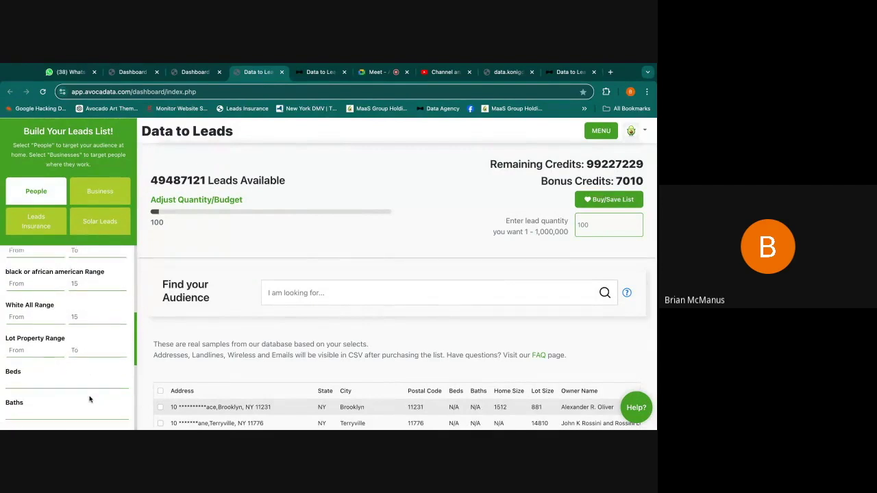
scroll(112, 387, "down", 3)
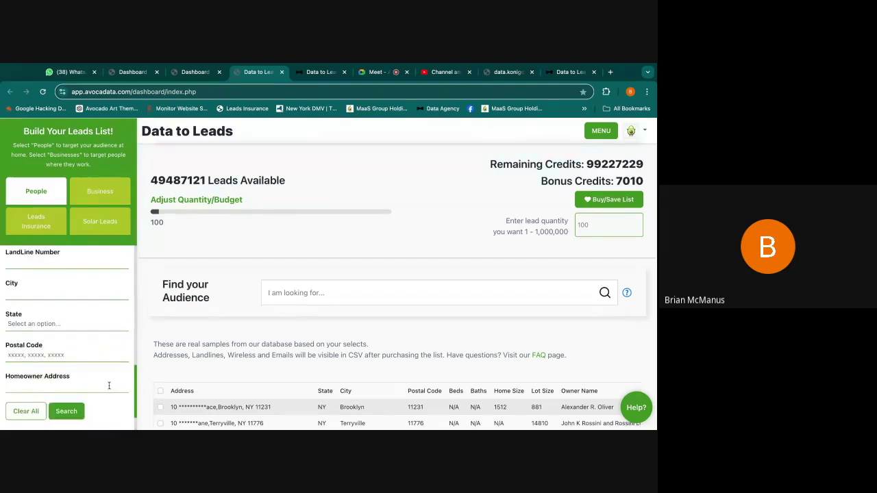
Step: Turn on the "Apt, STE, Suite, Condo, Floor, Flat not Required" and "Cell/Mobile Phone Required" filters and search homeowner leads aged from 25
scroll(103, 381, "up", 10)
left_click(12, 315)
left_click(11, 293)
scroll(64, 313, "down", 8)
scroll(64, 313, "up", 4)
scroll(64, 313, "up", 5)
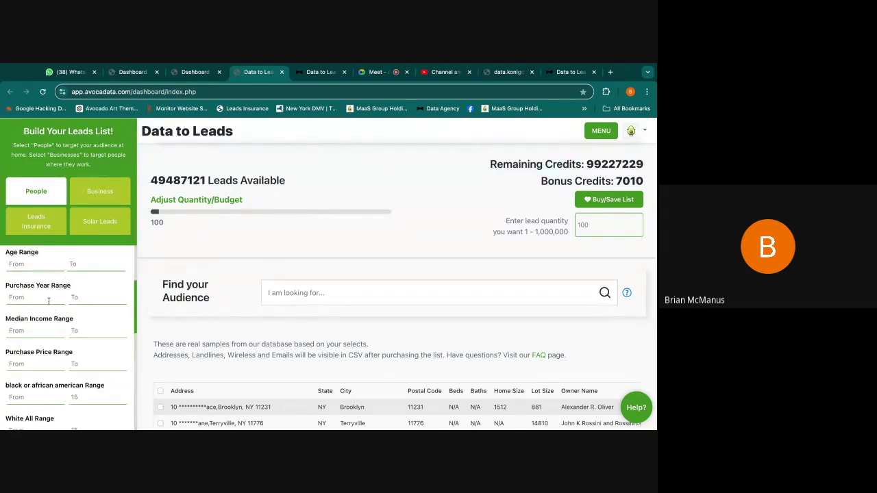
scroll(75, 329, "down", 10)
scroll(88, 341, "up", 5)
scroll(88, 342, "up", 5)
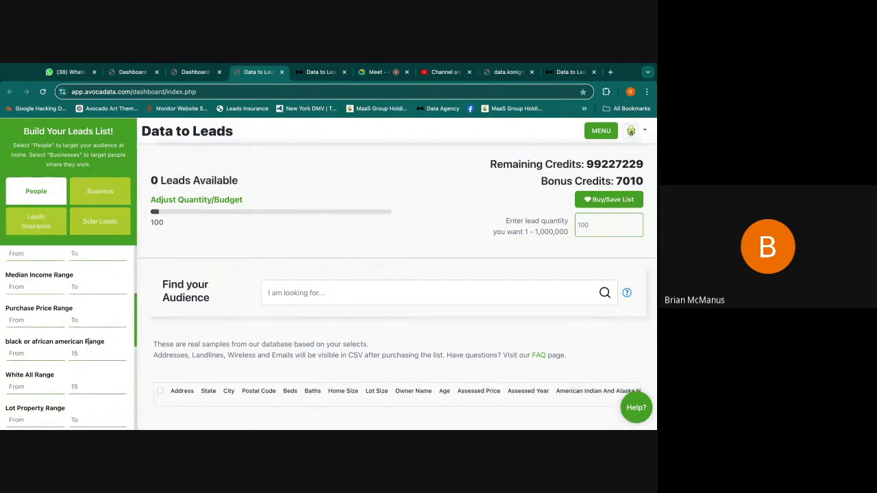
Step: Check the entered homeowner filter values, from the race ranges through the remaining fields to the Age Range
double_click(69, 335)
scroll(78, 336, "down", 2)
scroll(85, 316, "down", 2)
scroll(85, 315, "down", 1)
scroll(94, 272, "down", 1)
scroll(94, 273, "up", 1)
scroll(94, 274, "down", 3)
scroll(93, 277, "up", 3)
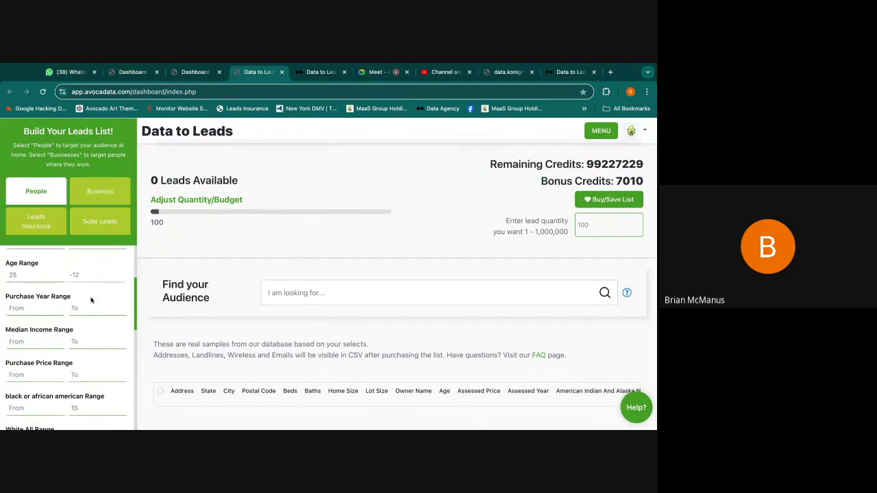
Step: Clear the upper limit of the Age Range and search the homeowner leads again
double_click(94, 276)
key("BackSpace")
left_click(176, 256)
triple_click(171, 256)
scroll(114, 288, "down", 5)
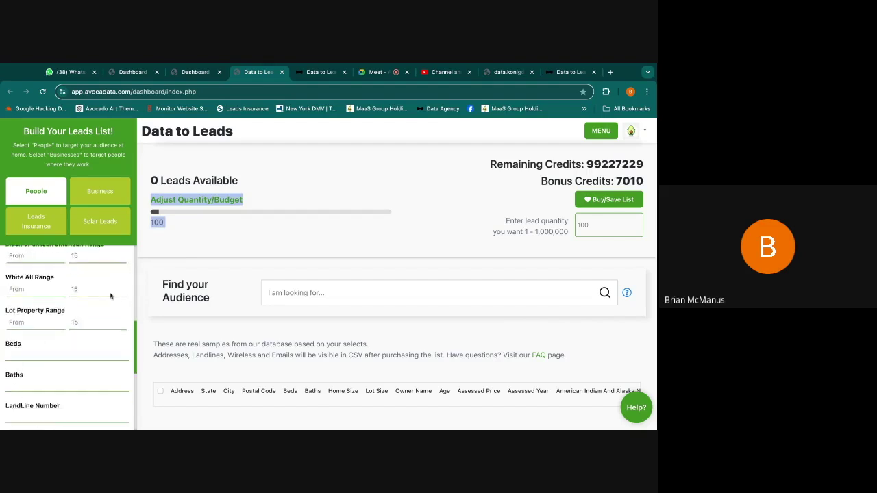
scroll(110, 296, "down", 3)
left_click(58, 369)
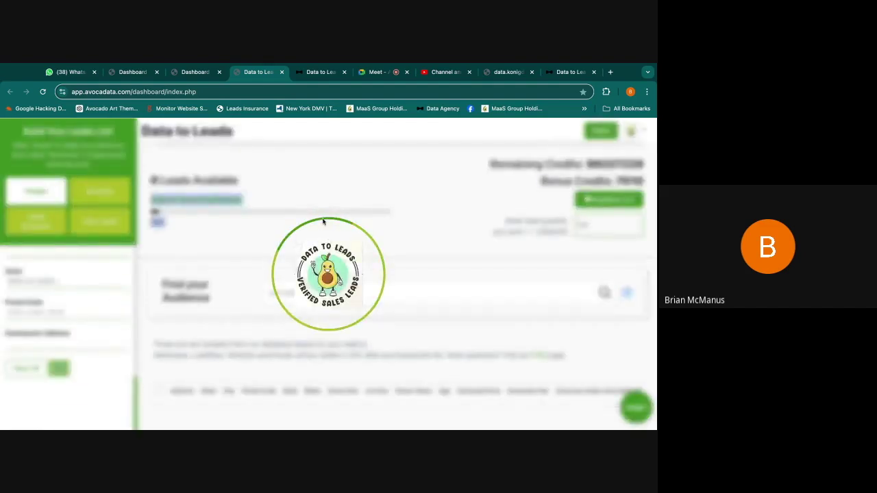
Step: Review the race range filters and examine the sample records' columns from Address to Assessed Year and beyond
scroll(65, 267, "up", 4)
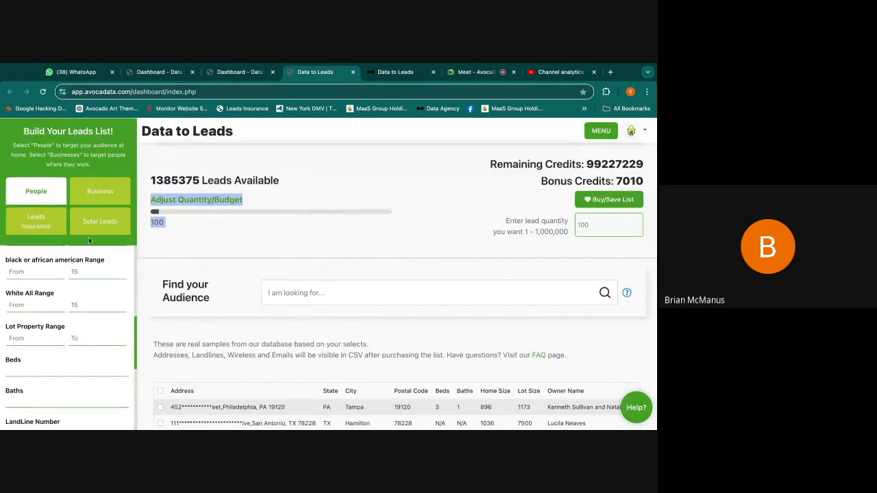
scroll(96, 278, "up", 3)
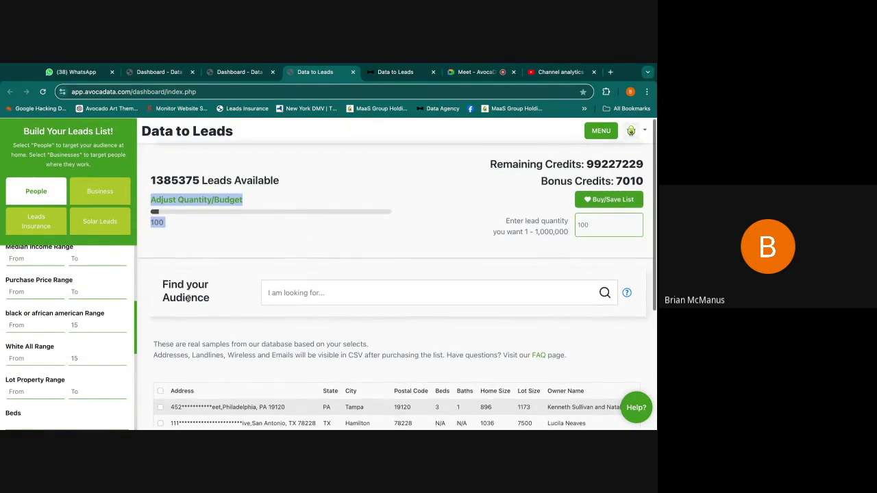
scroll(308, 336, "down", 2)
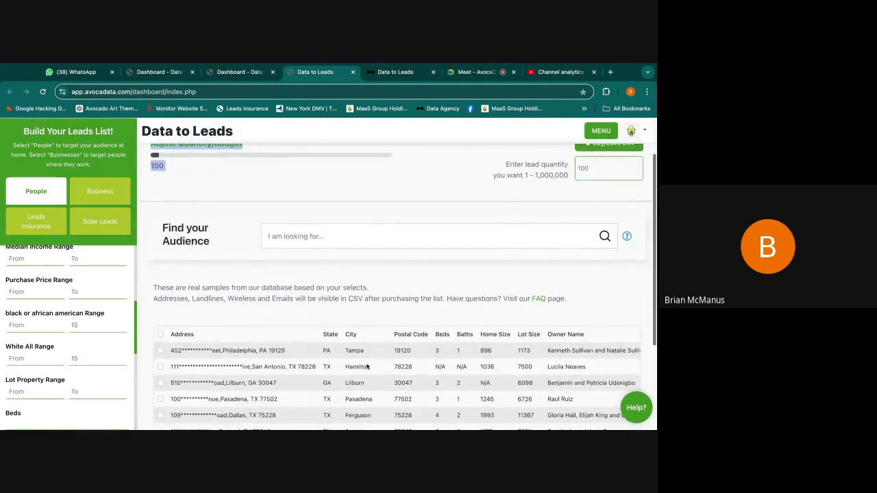
scroll(337, 350, "right", 3)
scroll(417, 369, "right", 4)
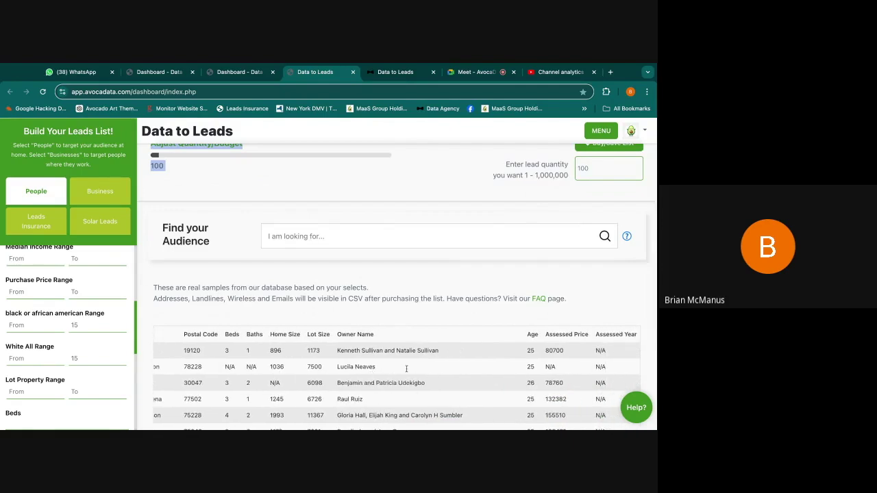
scroll(406, 369, "right", 3)
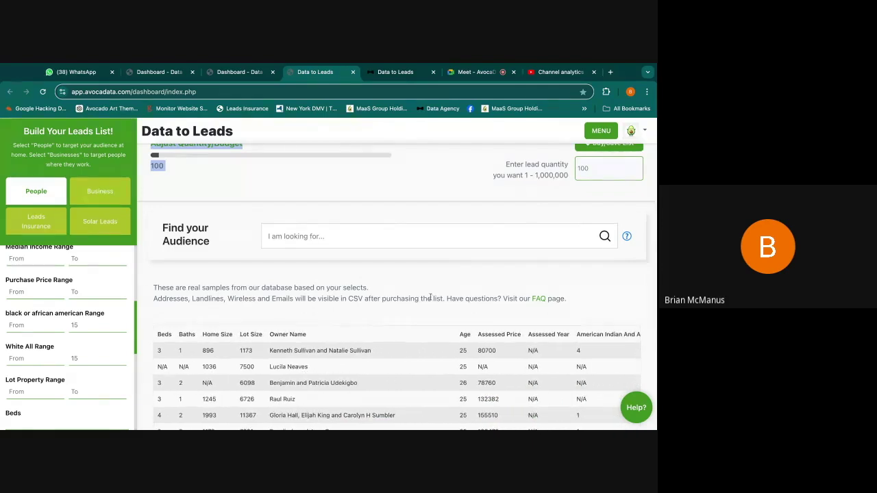
Step: Look through the sample homeowner records, checking owner names, ages, home and lot sizes, and assessed prices down the list
scroll(404, 384, "down", 2)
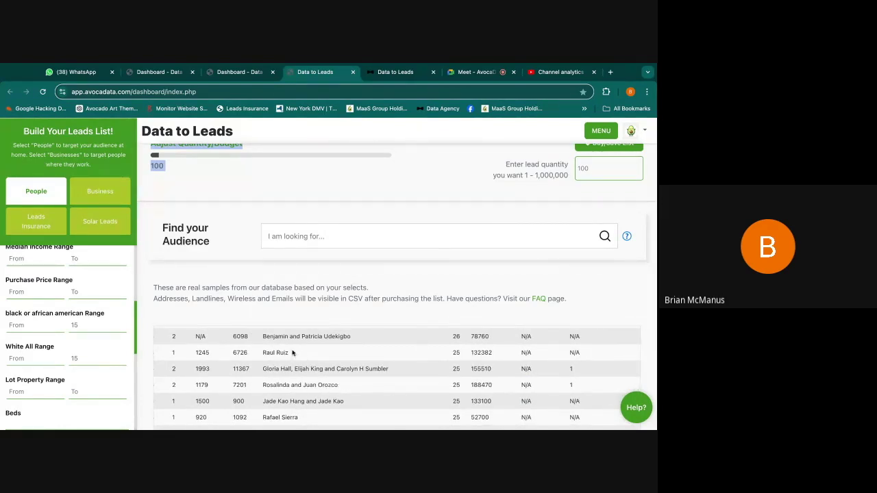
scroll(292, 352, "up", 1)
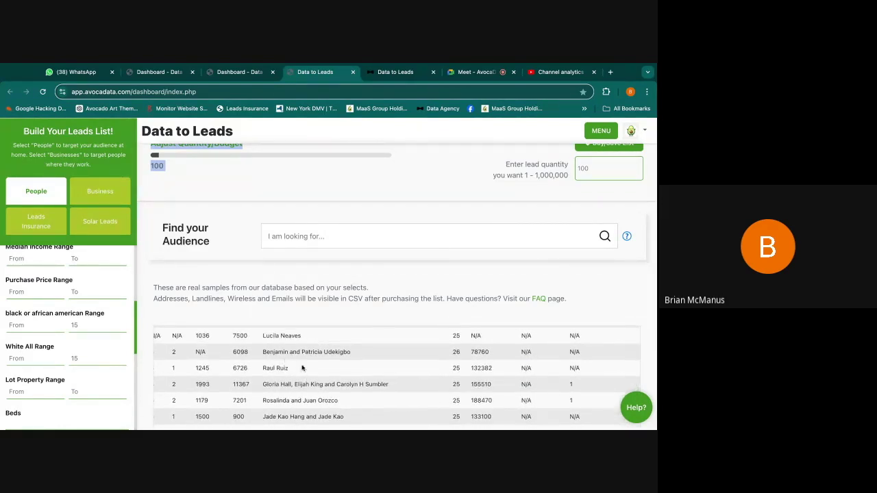
scroll(299, 410, "down", 1)
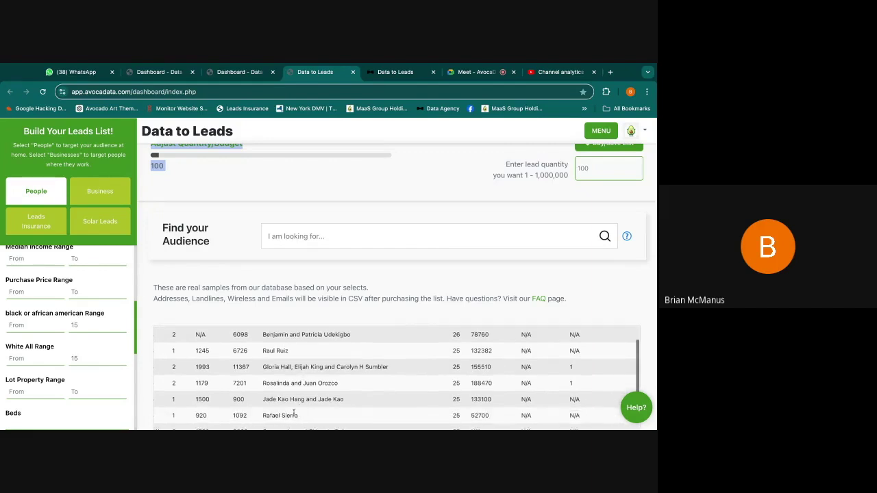
scroll(301, 350, "down", 5)
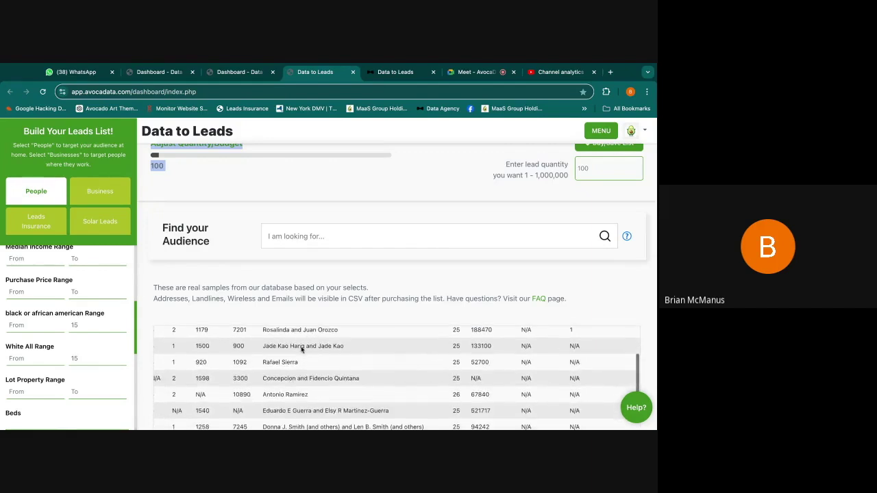
scroll(352, 381, "down", 4)
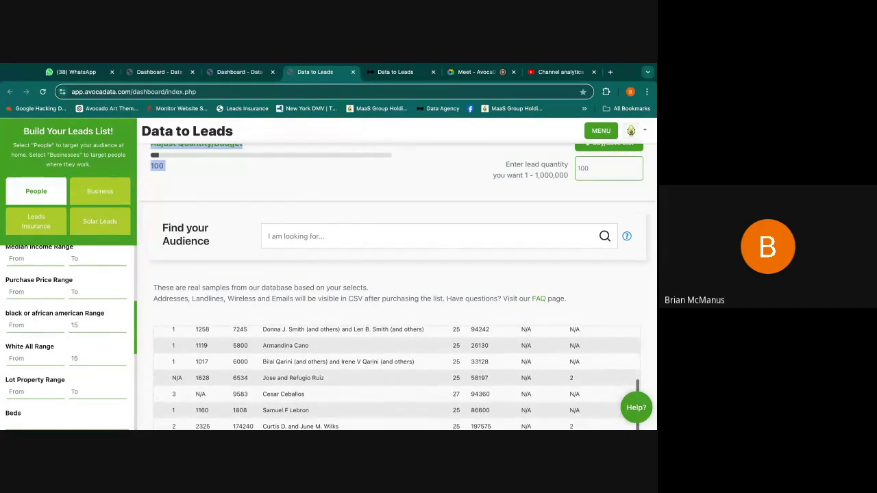
scroll(354, 385, "down", 3)
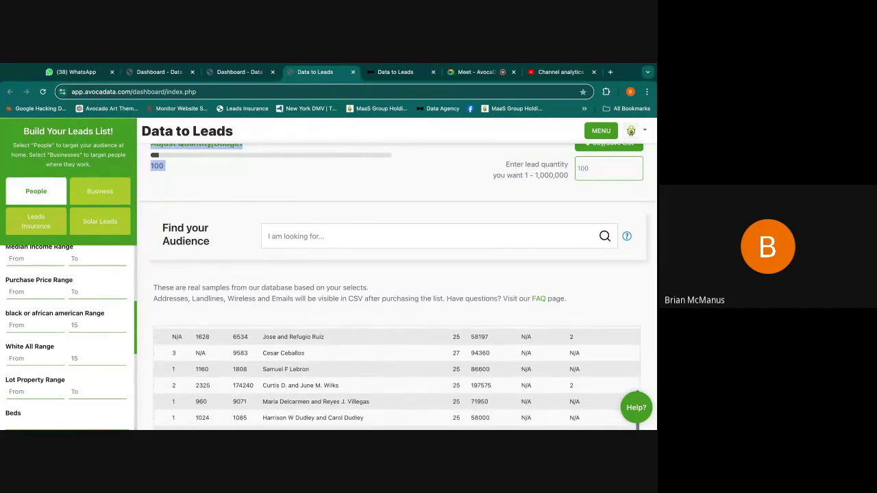
scroll(354, 377, "down", 2)
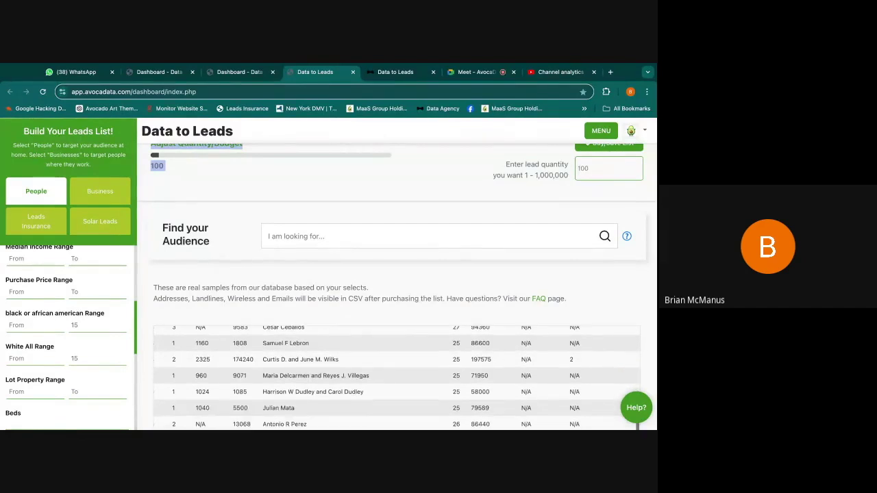
Step: Filter the homeowner leads by LandLine Number 516 and run the search
scroll(110, 352, "down", 3)
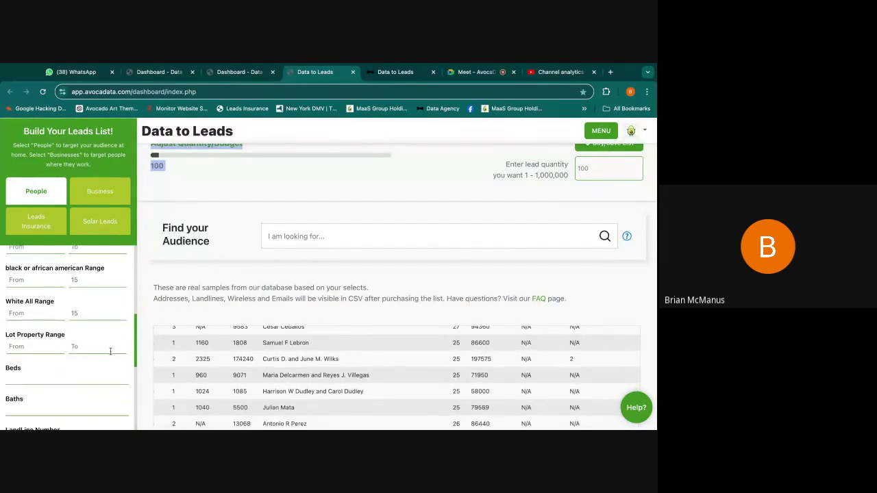
scroll(68, 336, "down", 1)
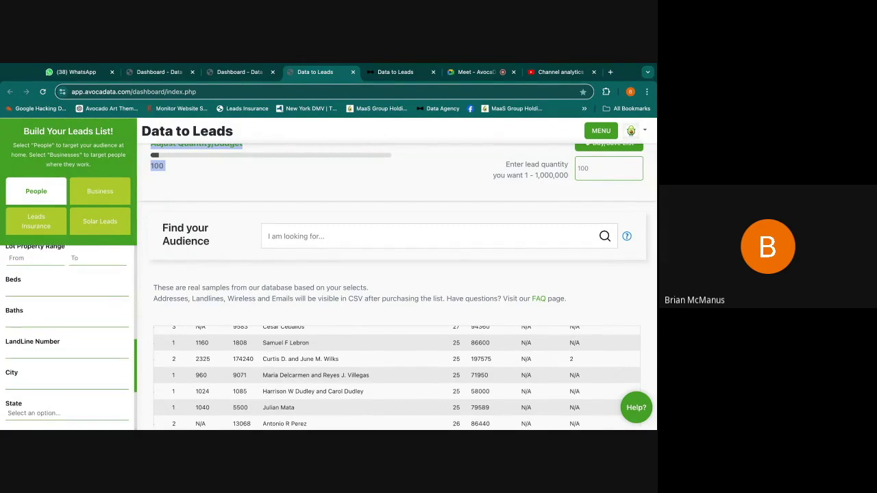
left_click(36, 347)
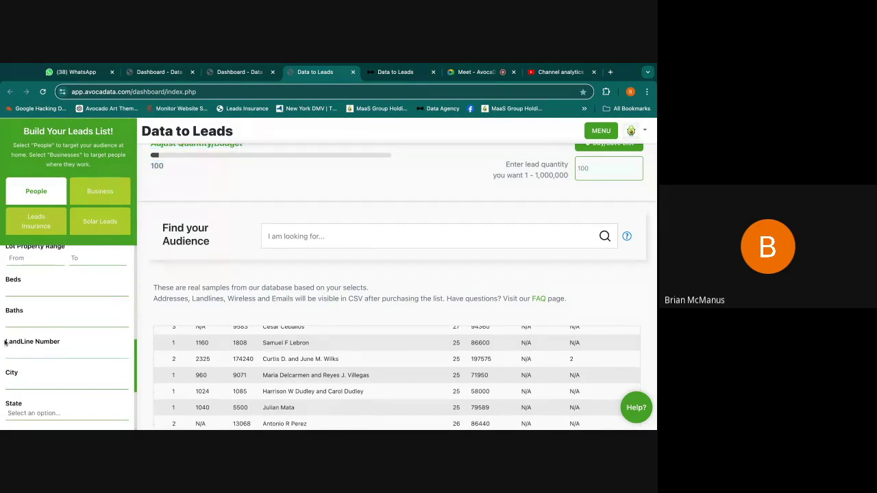
left_click_drag(17, 344, 53, 345)
left_click(45, 351)
scroll(237, 358, "up", 1)
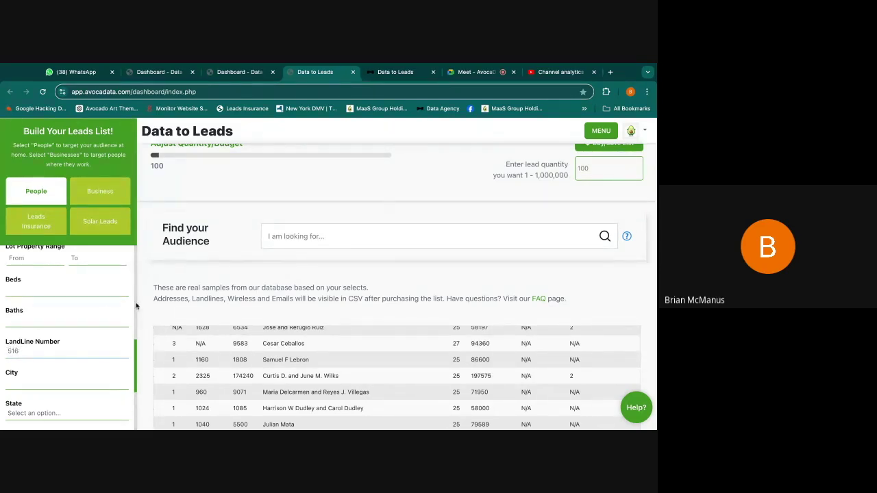
scroll(106, 347, "down", 2)
left_click(67, 369)
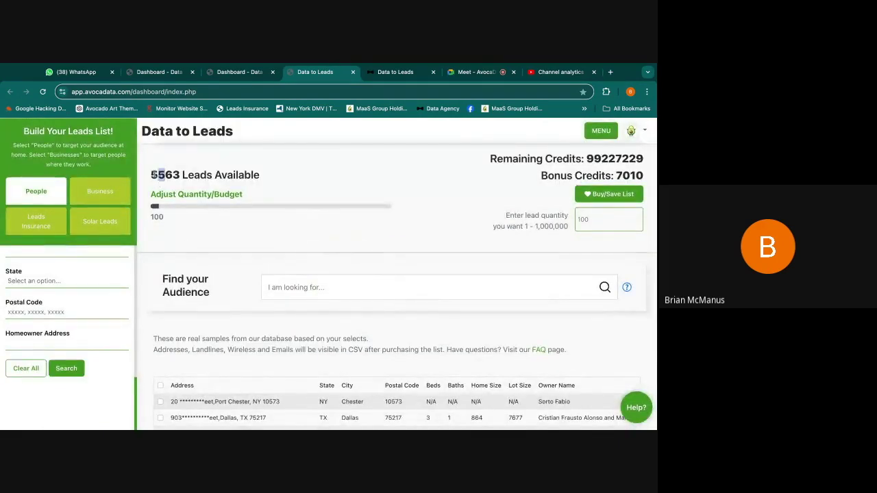
Step: Examine the sample records of the 516 landline search, comparing their addresses and states
scroll(205, 301, "down", 1)
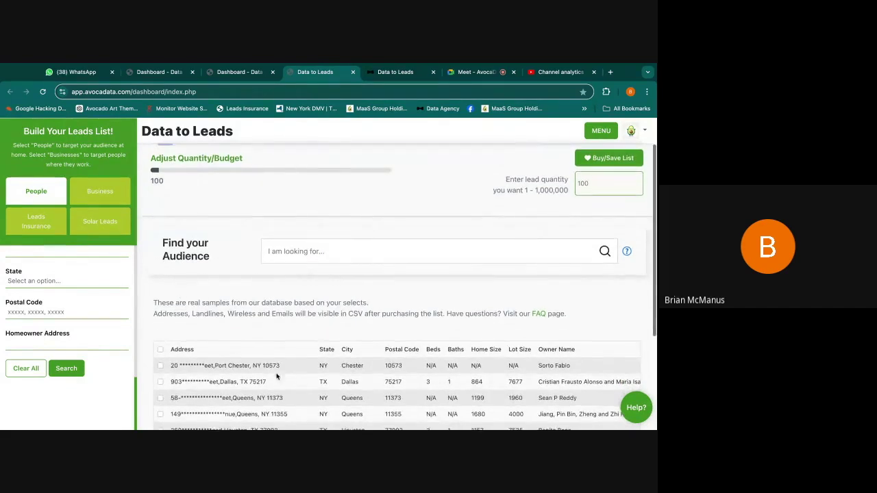
scroll(277, 375, "down", 1)
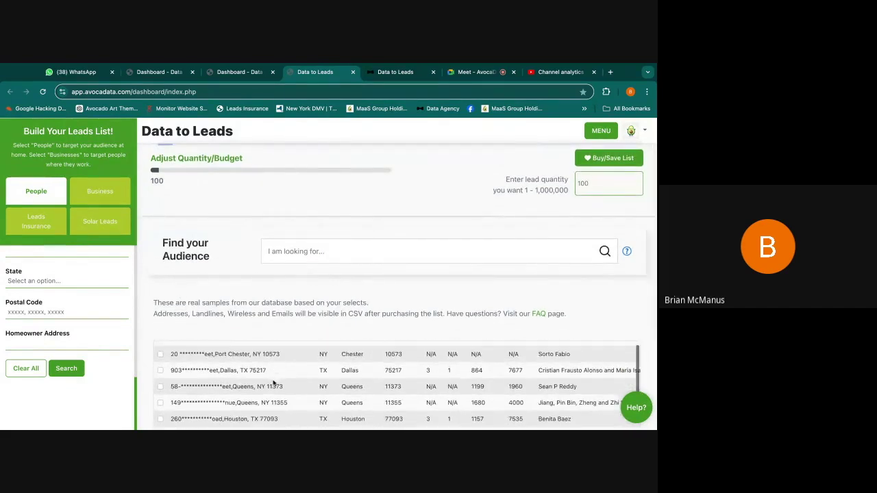
double_click(306, 364)
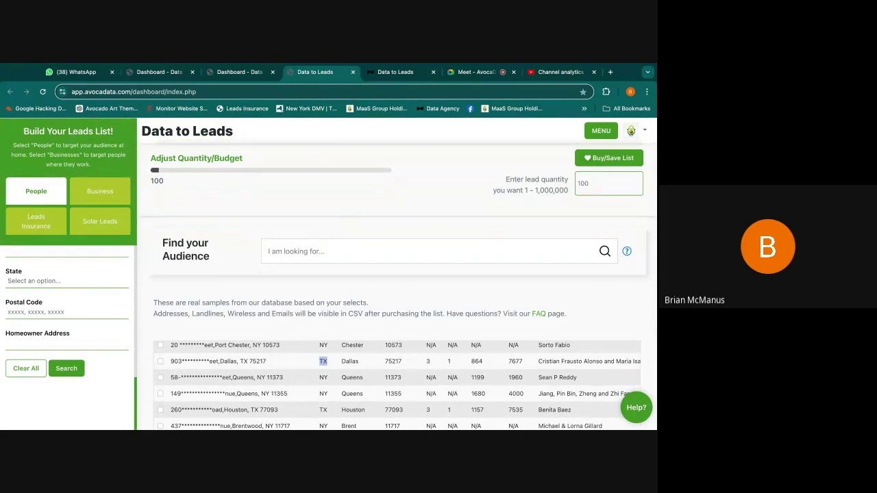
scroll(274, 366, "up", 1)
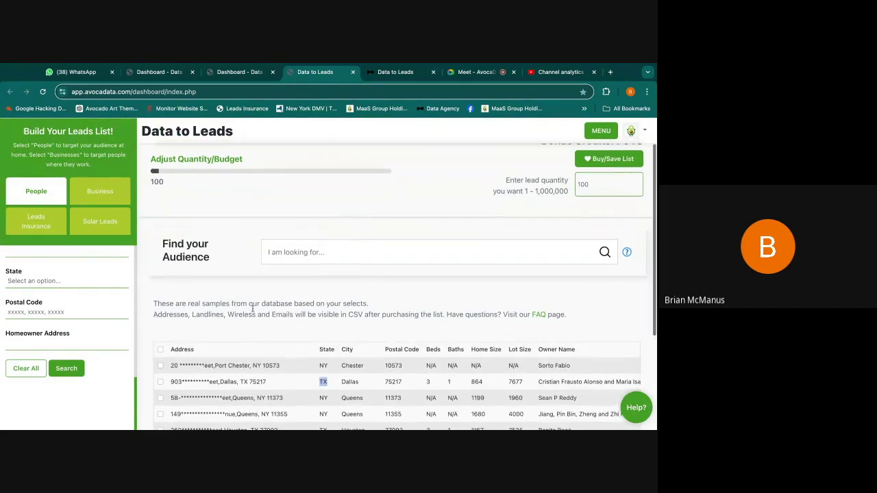
Step: Set the State filter to Florida, turn off "Cell/Mobile Phone Required" and search the homeowner leads again
scroll(131, 316, "up", 3)
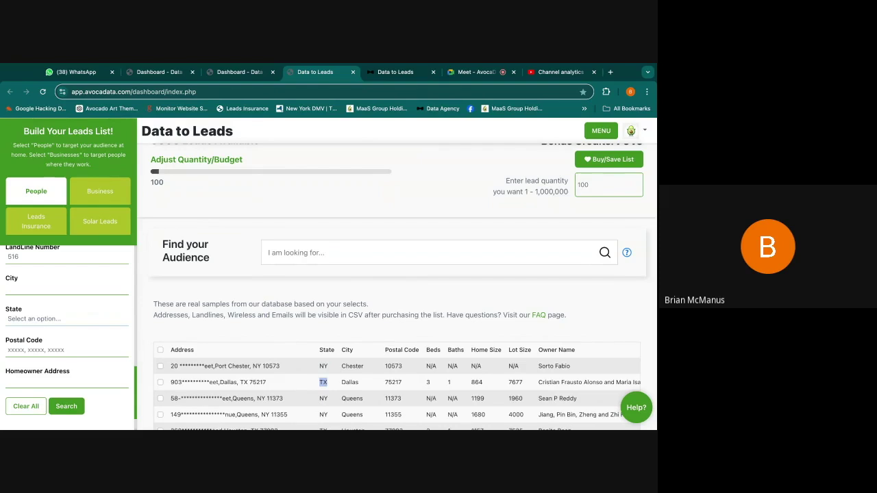
left_click(107, 317)
scroll(107, 316, "up", 5)
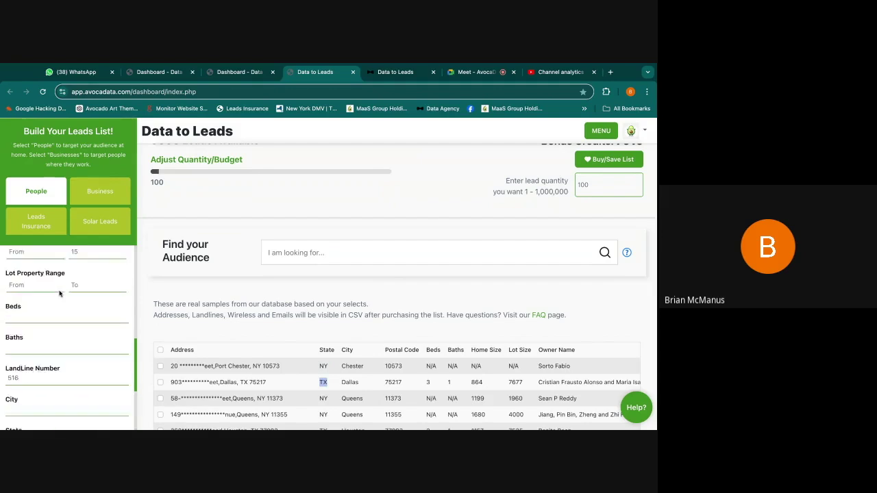
scroll(45, 286, "up", 5)
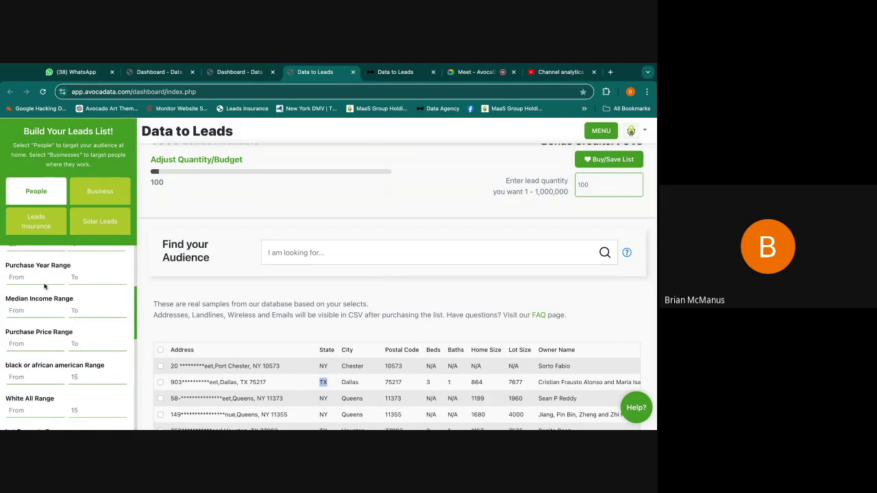
scroll(16, 290, "up", 2)
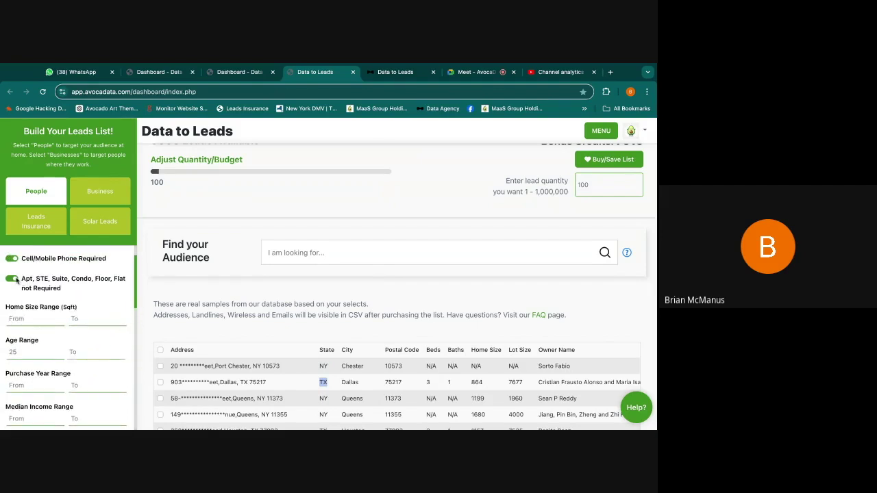
left_click(14, 293)
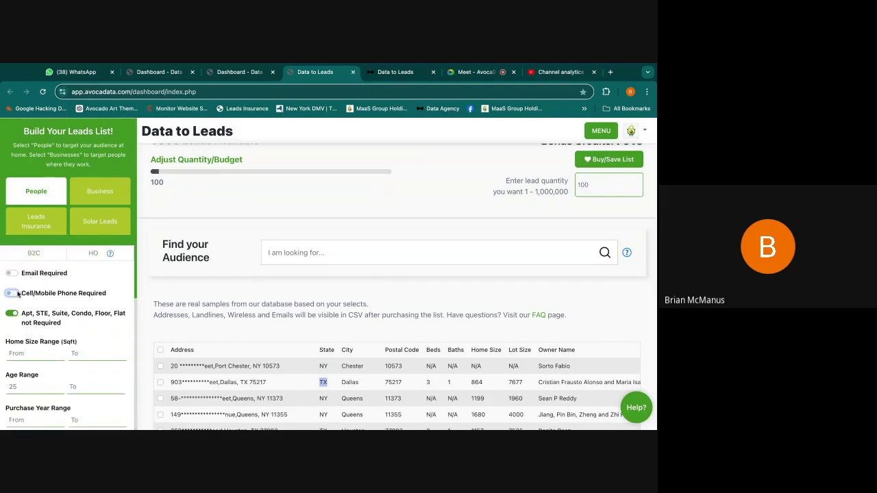
scroll(31, 315, "down", 5)
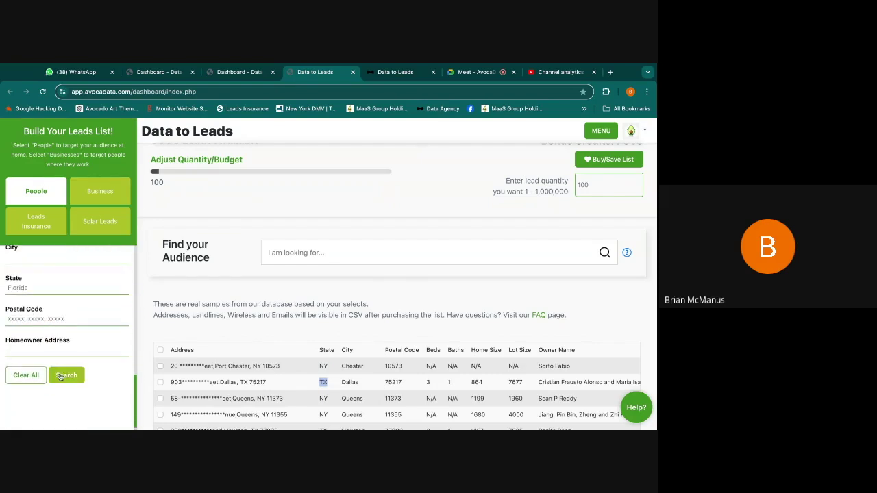
left_click(60, 376)
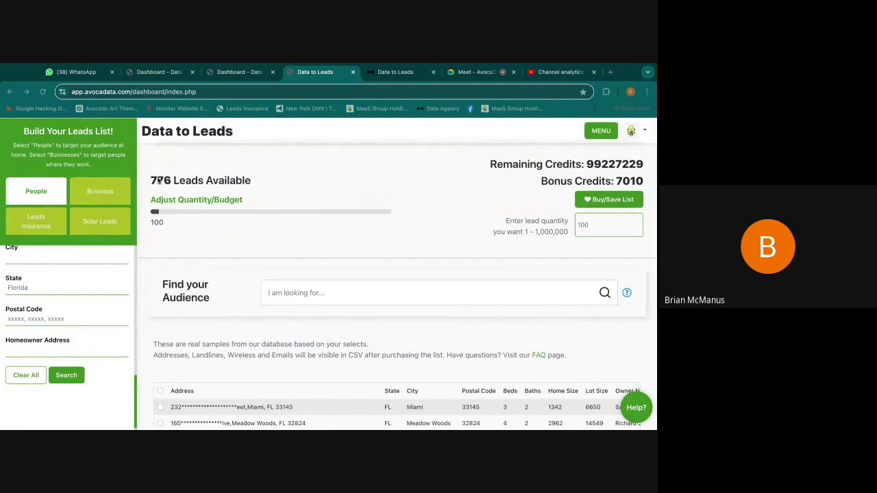
Step: Check the number of Florida leads available, the sample records' columns from Address to Owner Name, and the active filters
left_click_drag(150, 180, 174, 181)
scroll(89, 324, "up", 5)
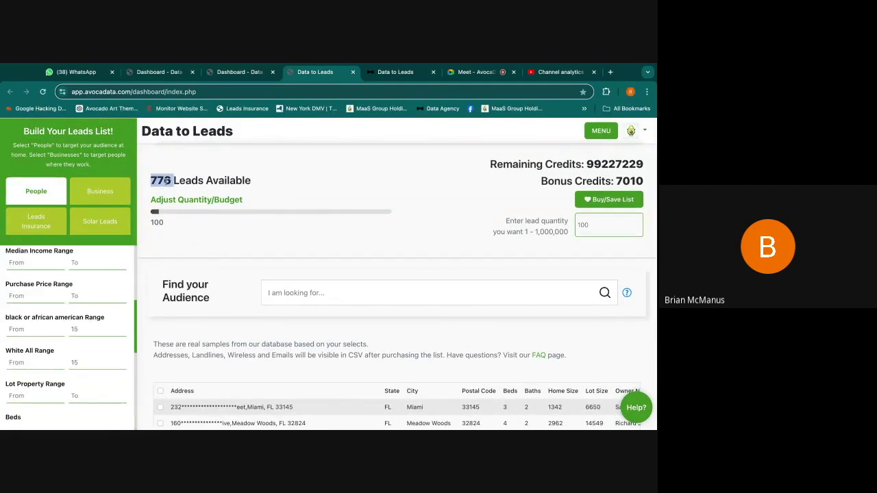
scroll(347, 317, "down", 3)
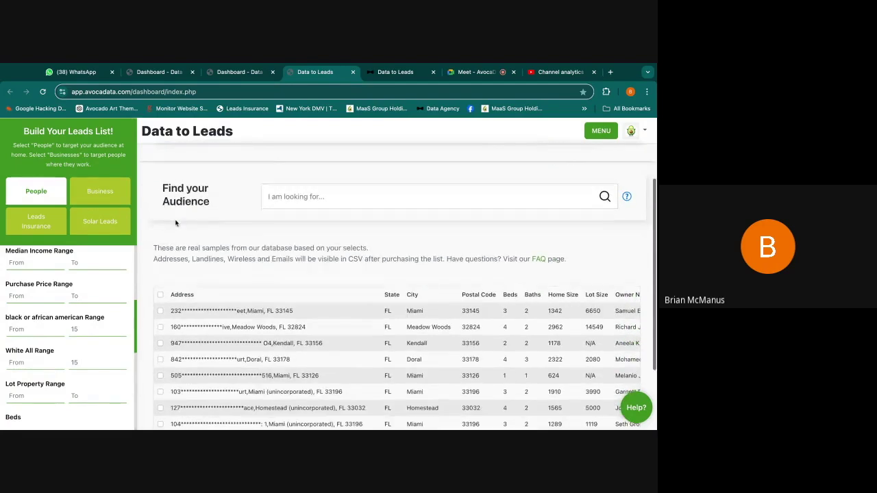
scroll(347, 317, "right", 2)
scroll(347, 317, "right", 4)
scroll(397, 360, "right", 6)
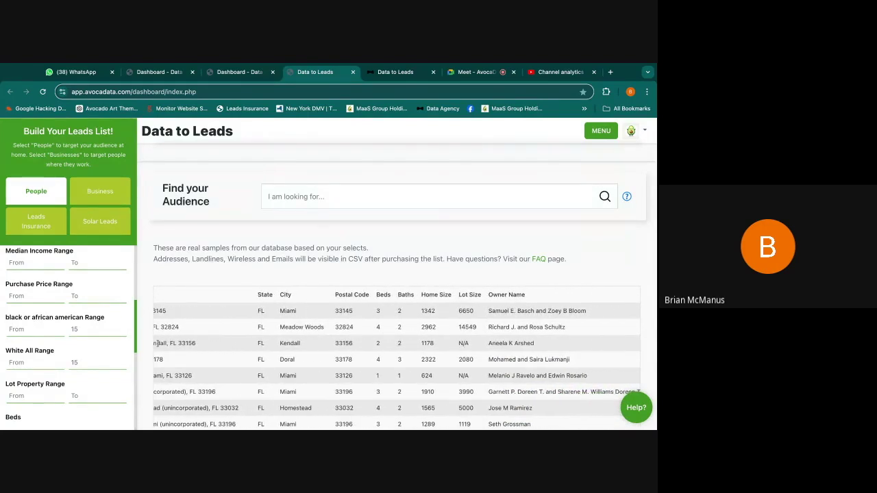
scroll(41, 312, "up", 5)
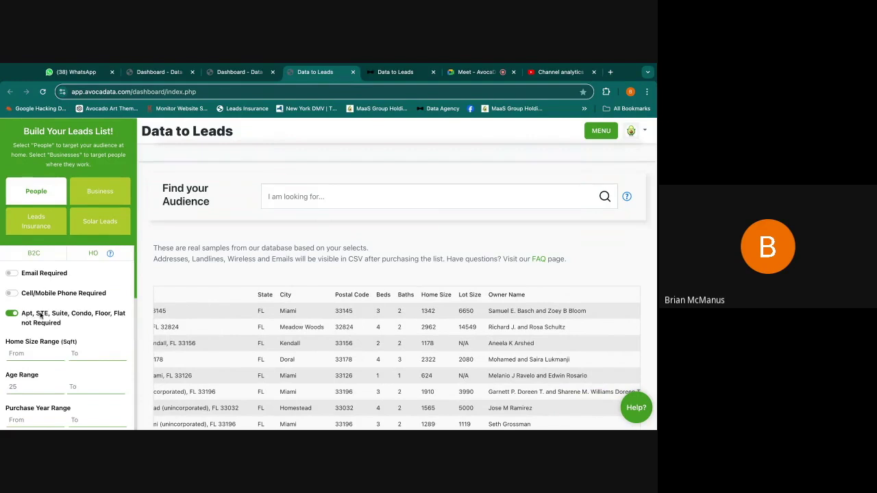
scroll(262, 343, "up", 3)
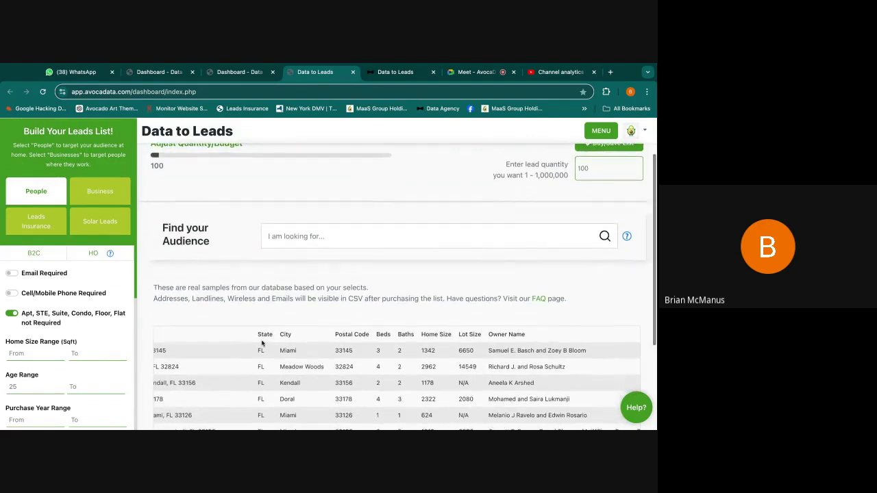
scroll(273, 361, "right", 1)
scroll(274, 362, "up", 2)
scroll(67, 336, "down", 4)
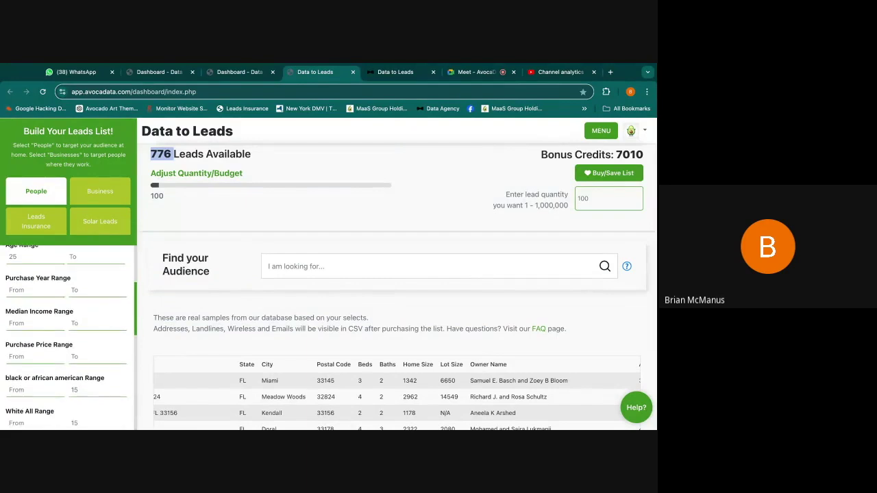
scroll(67, 336, "down", 1)
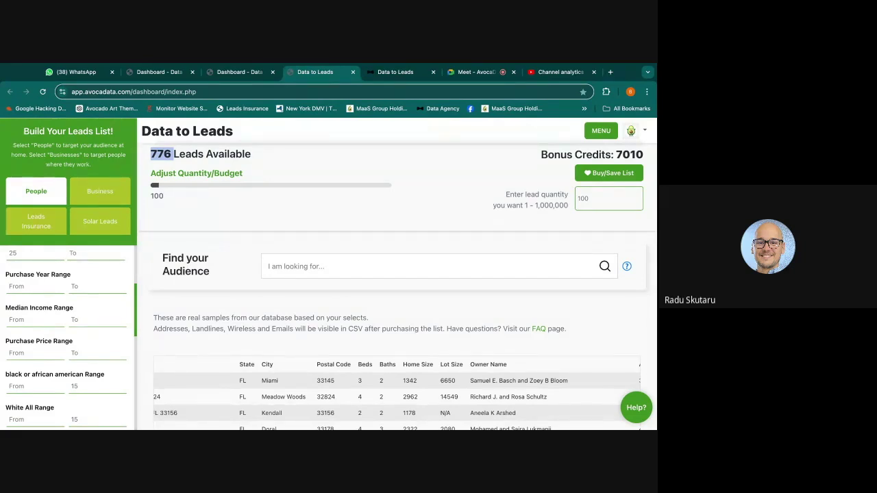
scroll(97, 314, "up", 1)
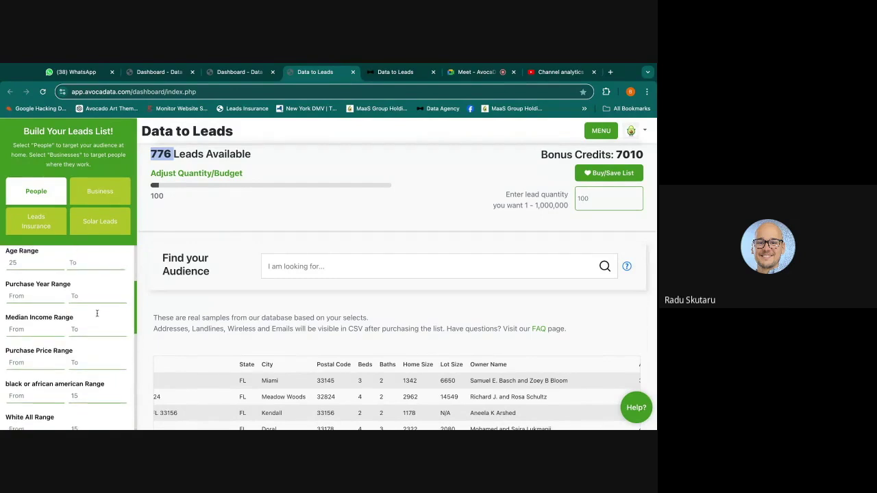
scroll(69, 338, "down", 1)
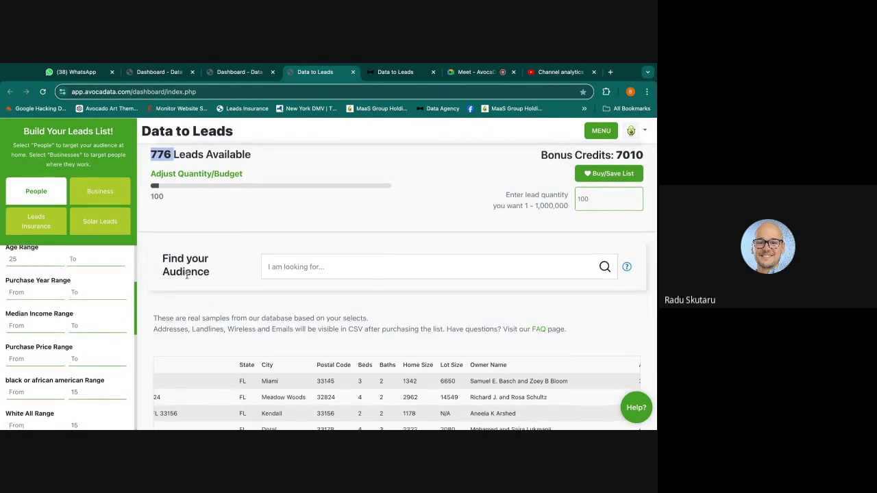
scroll(186, 275, "up", 1)
scroll(195, 386, "left", 3)
scroll(201, 329, "up", 1)
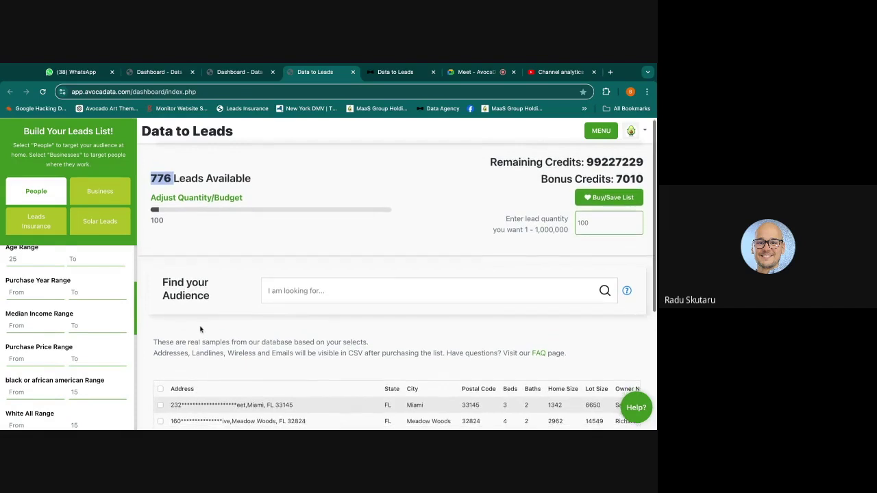
scroll(110, 335, "up", 2)
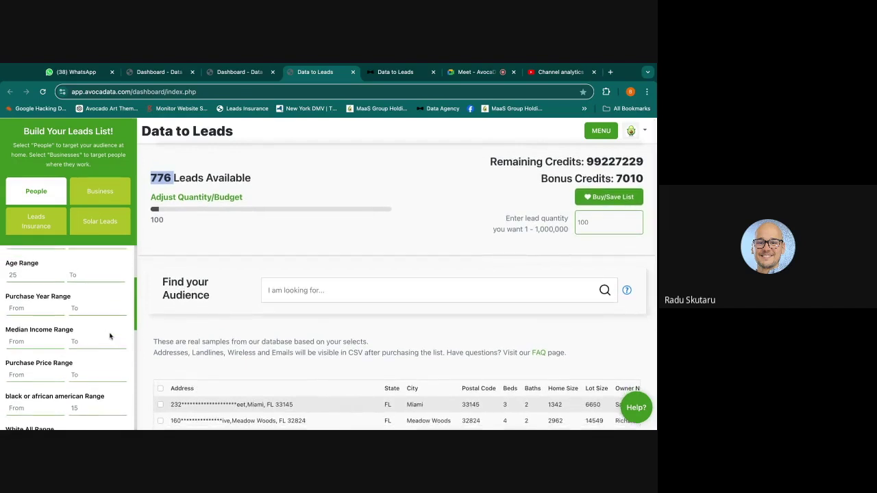
scroll(110, 336, "up", 3)
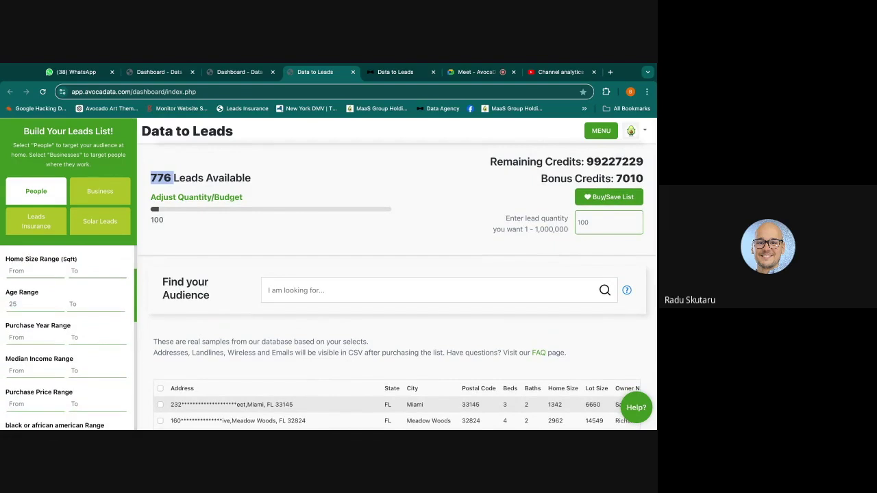
Step: Clear the LandLine Number filter and search the Florida homeowner leads again
scroll(69, 339, "up", 1)
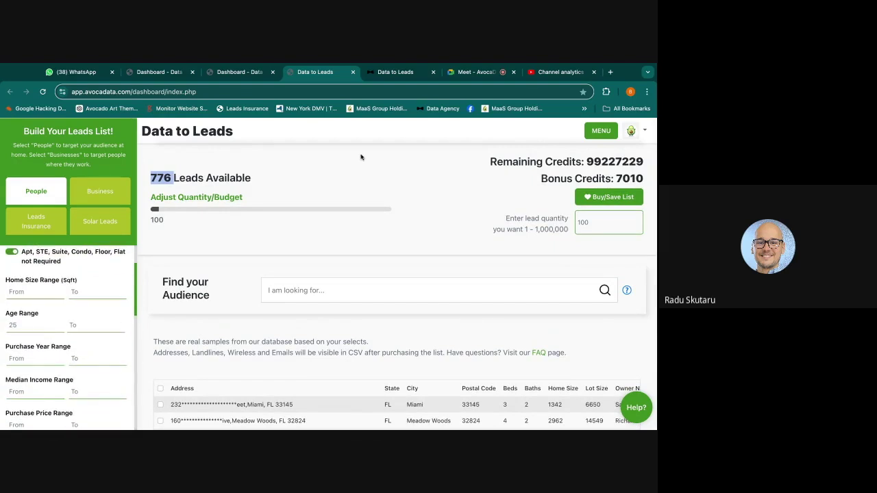
left_click(427, 197)
scroll(106, 305, "up", 2)
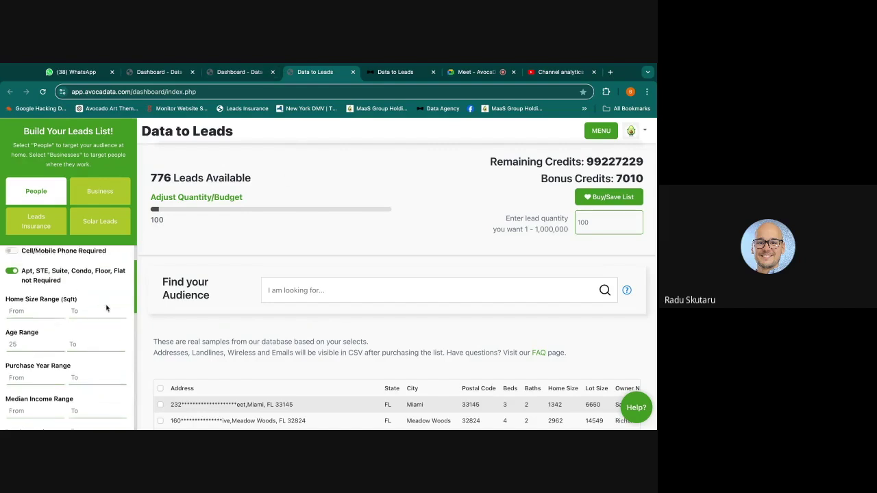
scroll(38, 310, "down", 9)
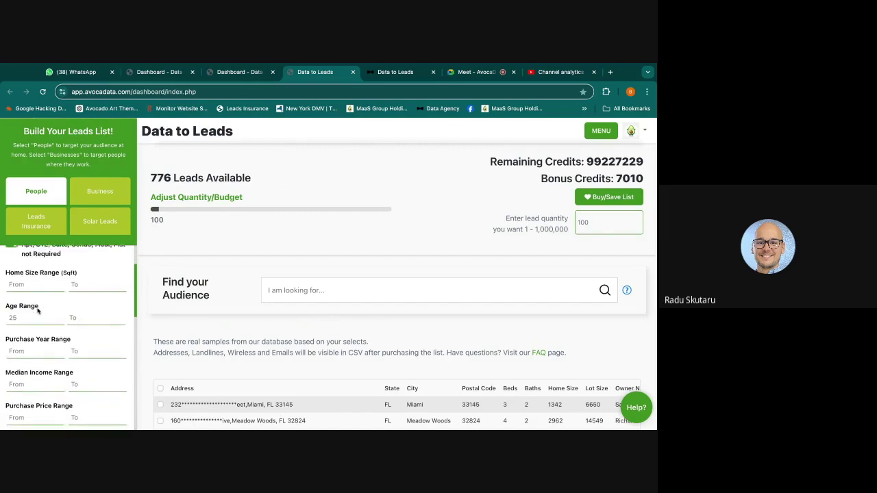
scroll(38, 310, "down", 8)
scroll(37, 308, "up", 2)
left_click(43, 291)
key("BackSpace")
key("BackSpace")
key("BackSpace")
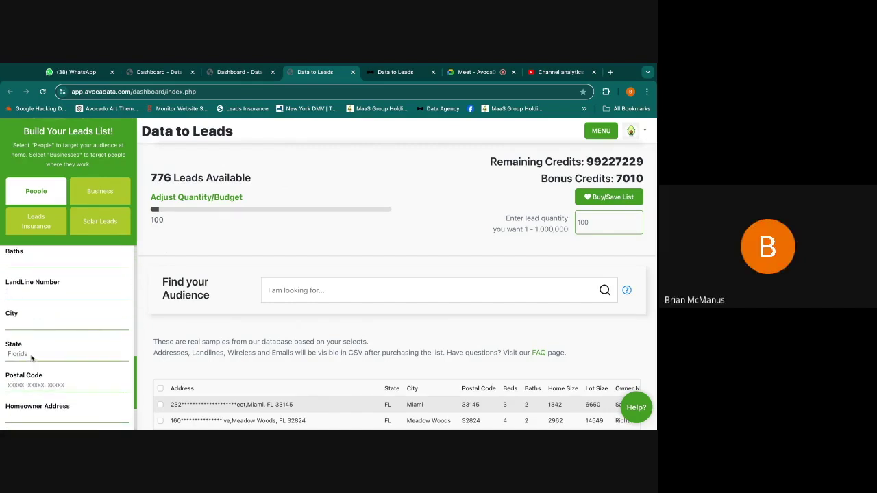
scroll(45, 296, "up", 3)
scroll(46, 296, "up", 4)
double_click(85, 339)
scroll(78, 333, "down", 8)
left_click(59, 369)
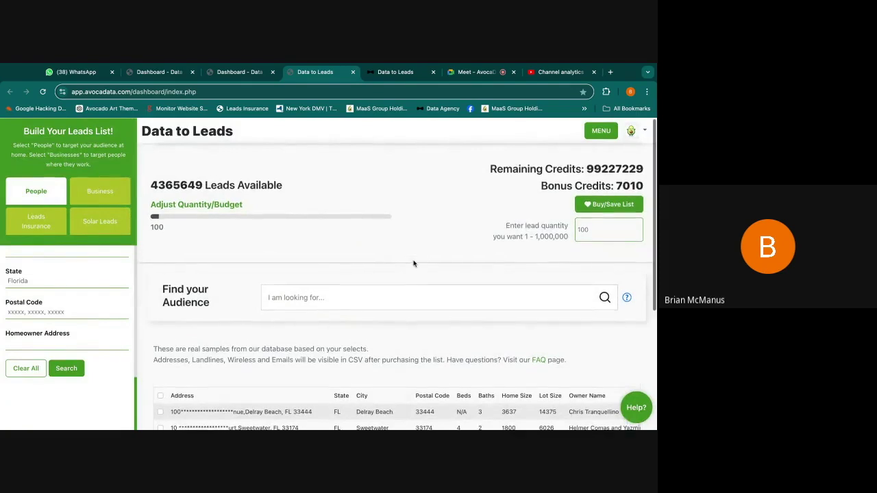
Step: Buy the filtered Florida homeowner list and open the Purchased Lists page
scroll(112, 348, "up", 5)
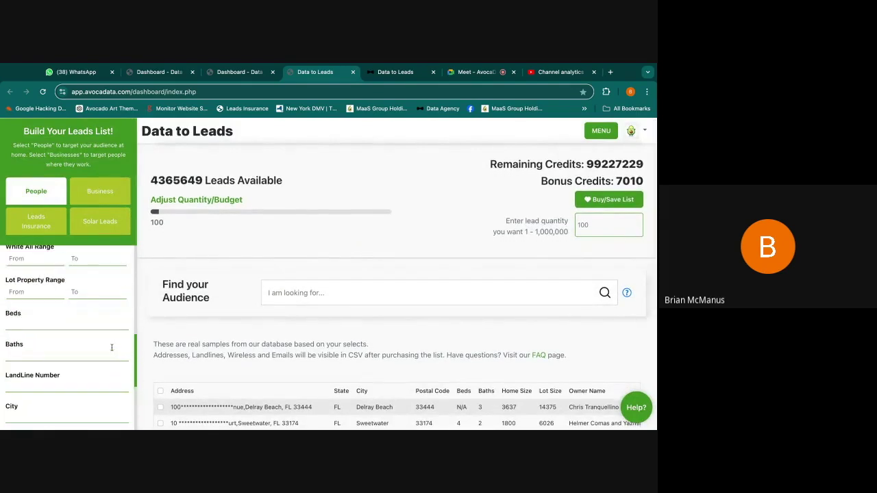
left_click(597, 200)
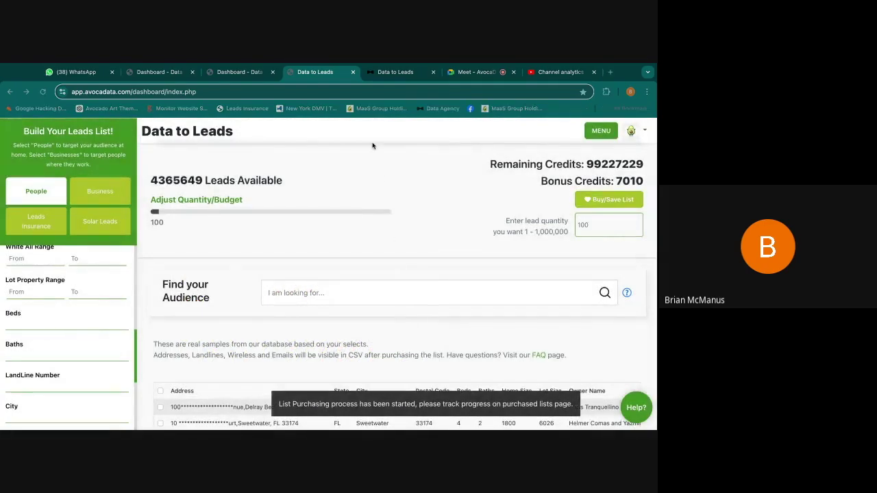
left_click(594, 125)
left_click(196, 173)
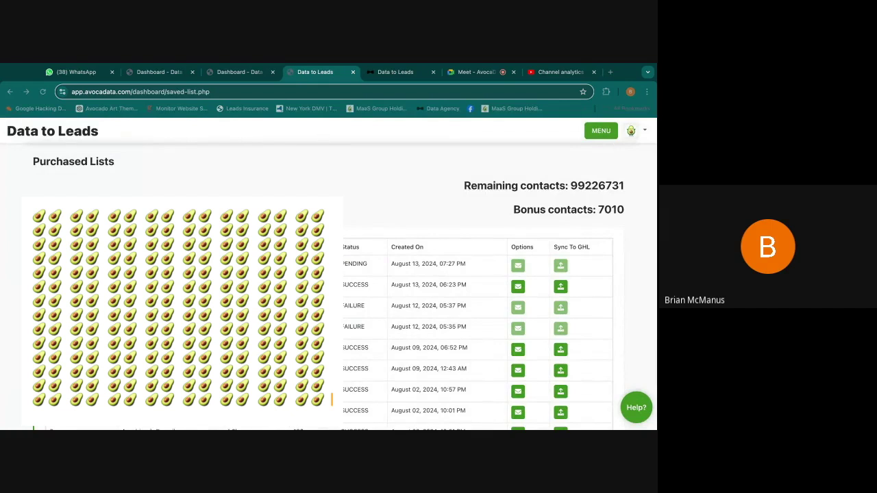
Step: Reload the purchased lists and check the status of the newest list
scroll(349, 309, "down", 1)
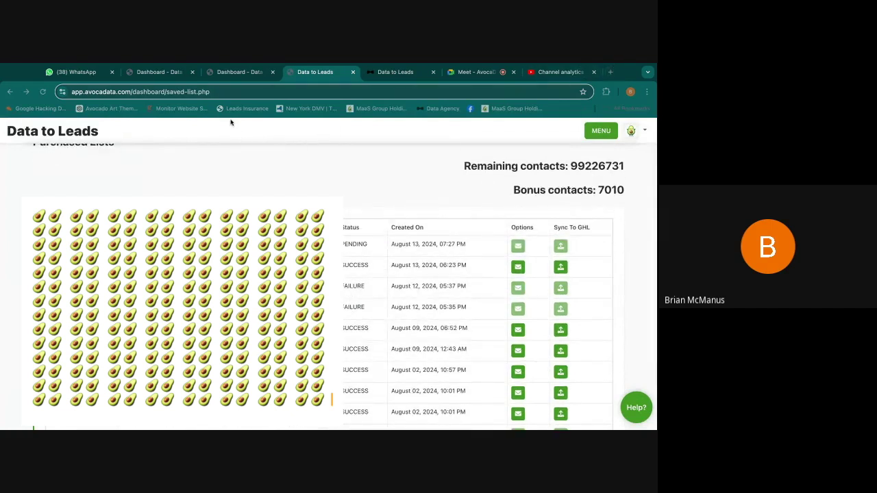
left_click(213, 92)
key("Return")
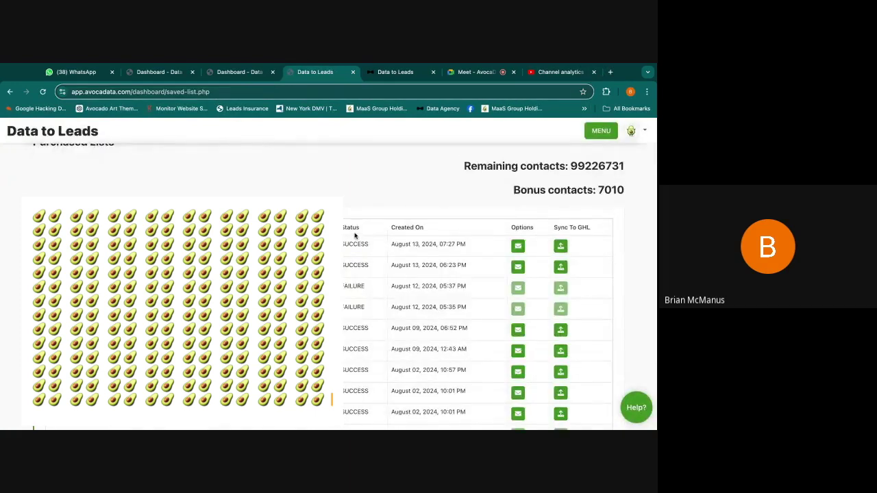
left_click_drag(343, 245, 392, 244)
left_click(393, 244)
Step: Open the account page and add the email address in the $50.00/Email (Monthly) section
left_click(629, 130)
left_click(591, 159)
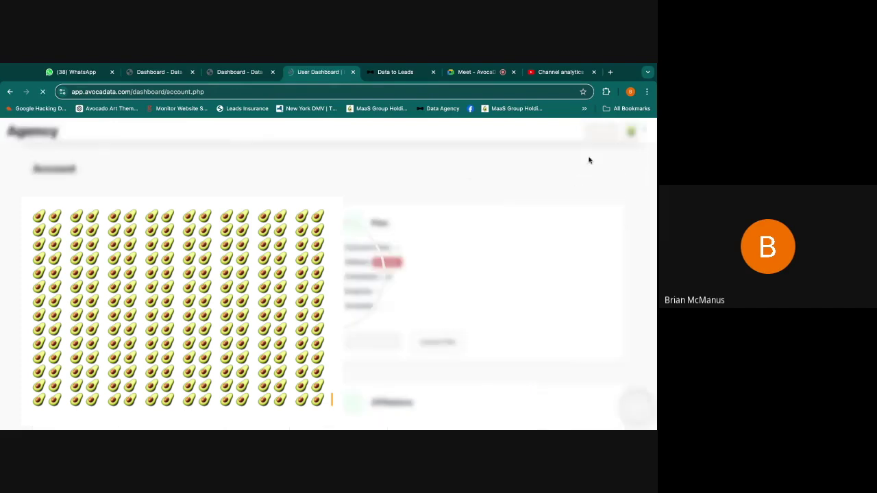
scroll(545, 228, "down", 10)
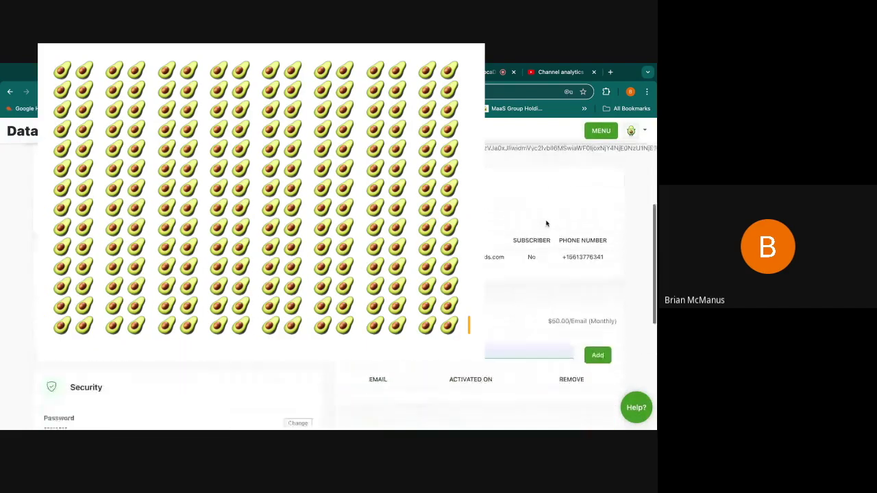
scroll(545, 274, "down", 1)
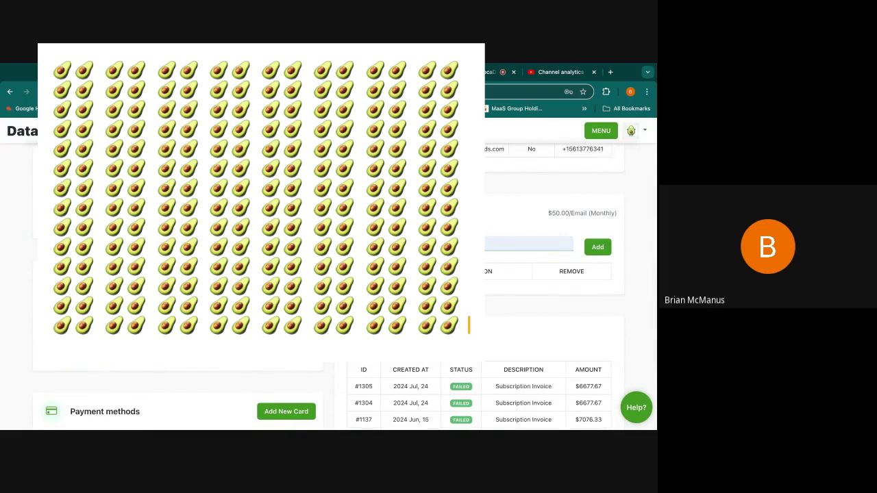
left_click(598, 247)
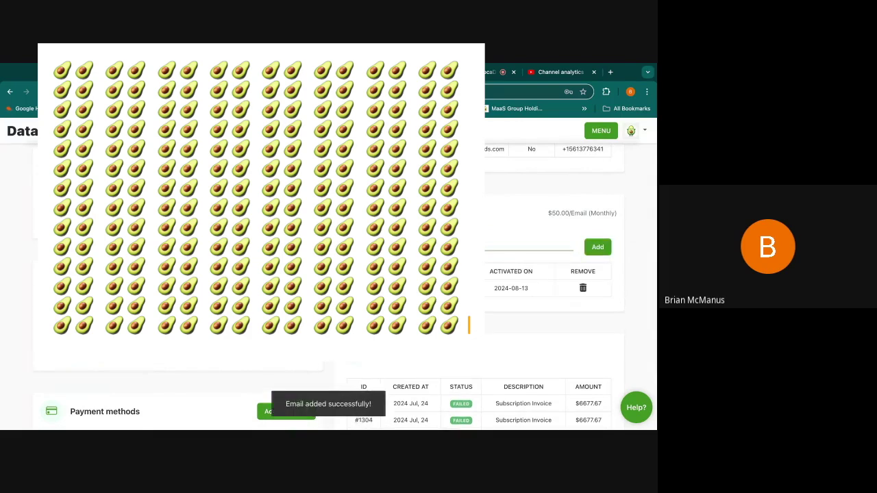
Step: Return to the leads dashboard, view the Buy/Save List form and close it without buying
scroll(329, 274, "up", 5)
left_click(11, 94)
left_click(12, 95)
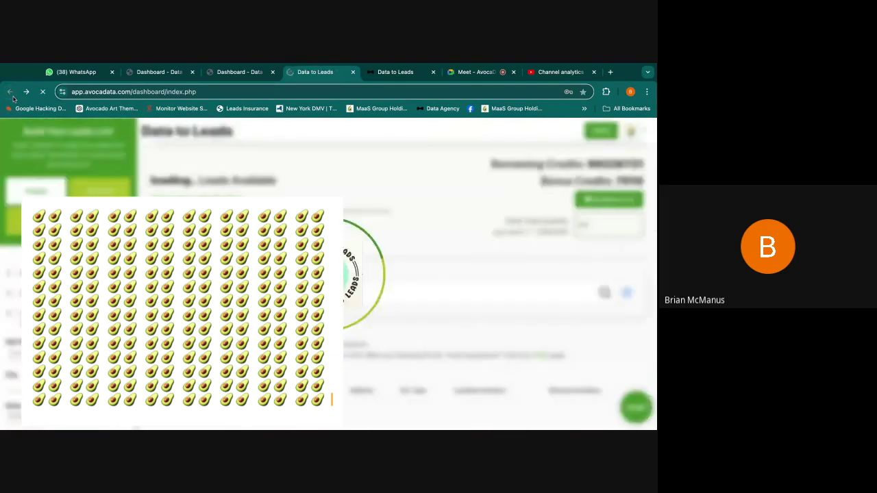
left_click(606, 199)
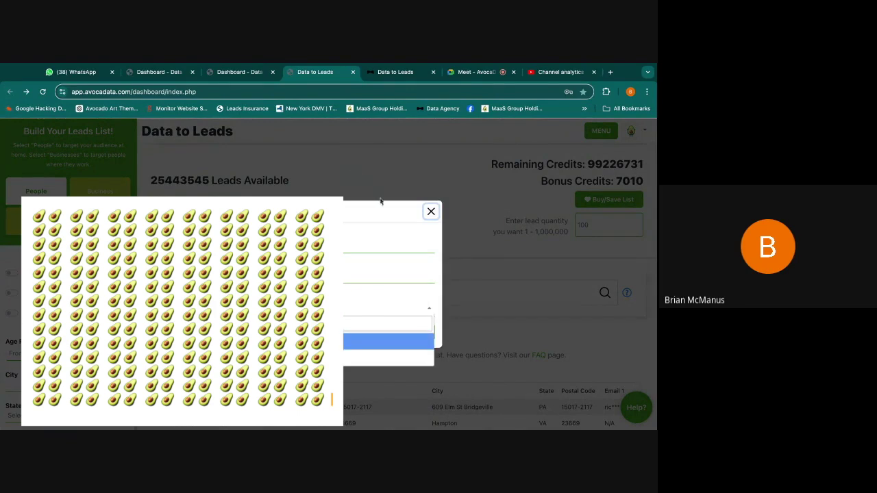
left_click(431, 211)
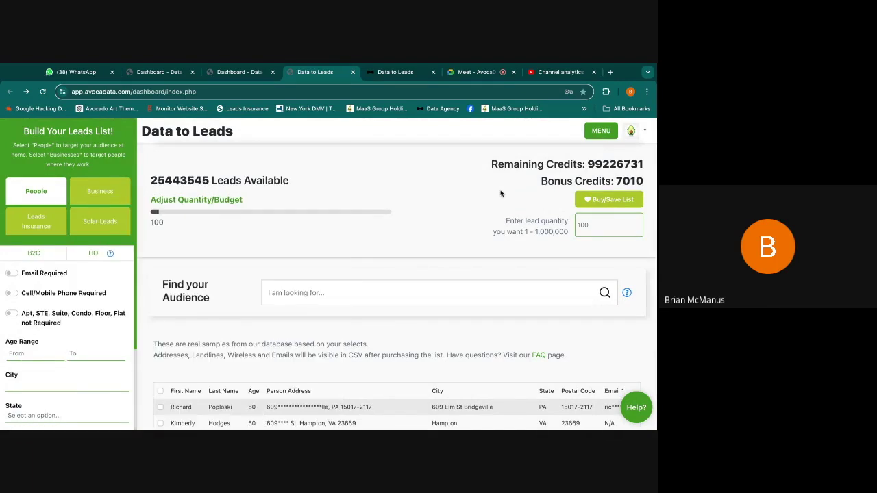
Step: Switch to the agency dashboard and view the payment gateway settings on the White Label page
left_click(242, 72)
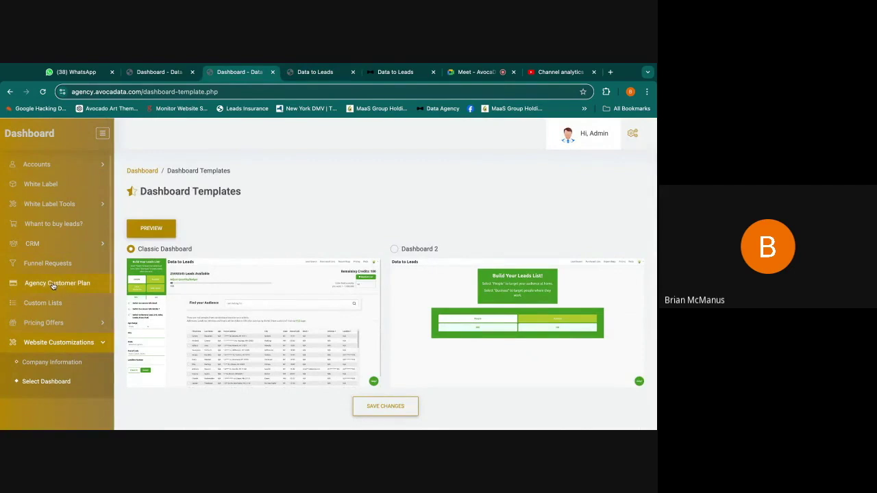
left_click(292, 74)
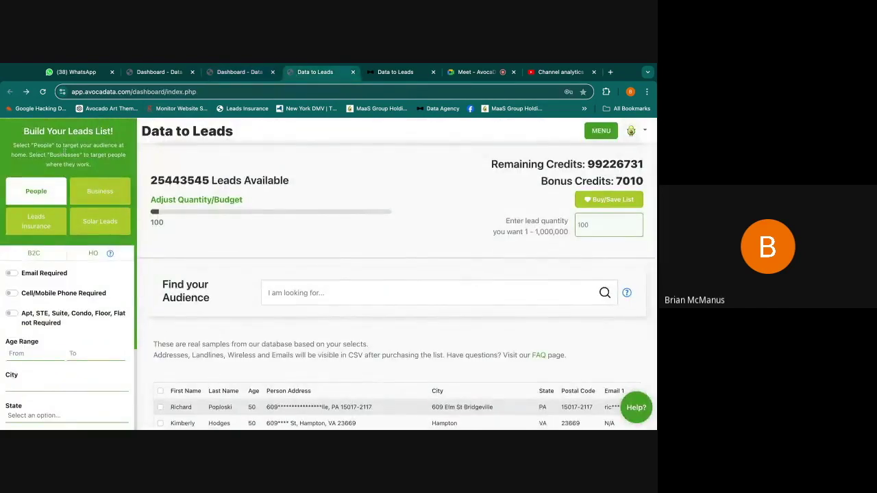
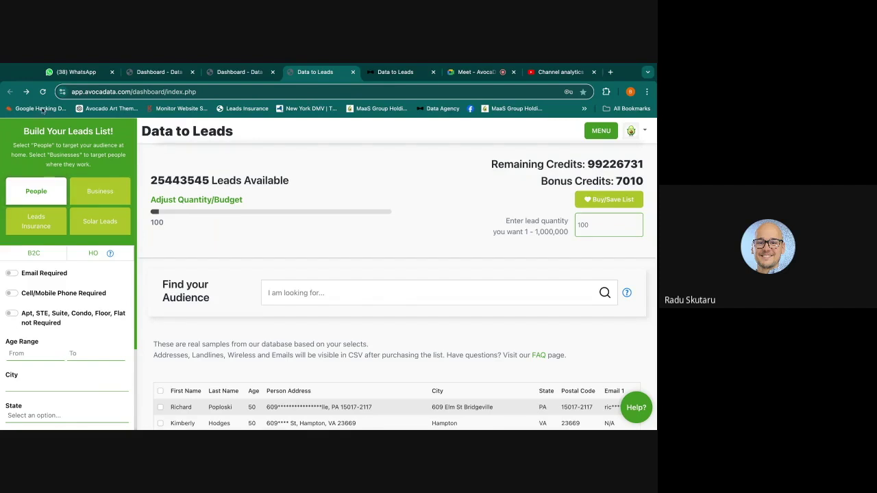
left_click(229, 72)
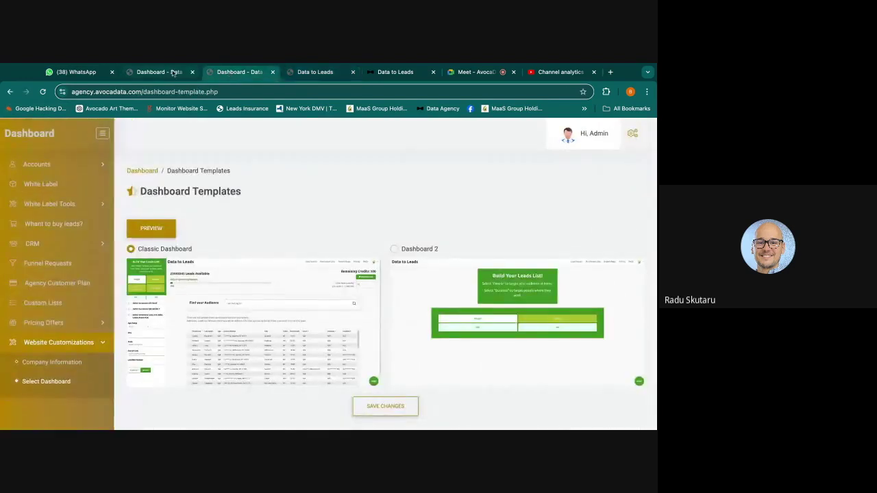
scroll(42, 251, "down", 2)
left_click(59, 185)
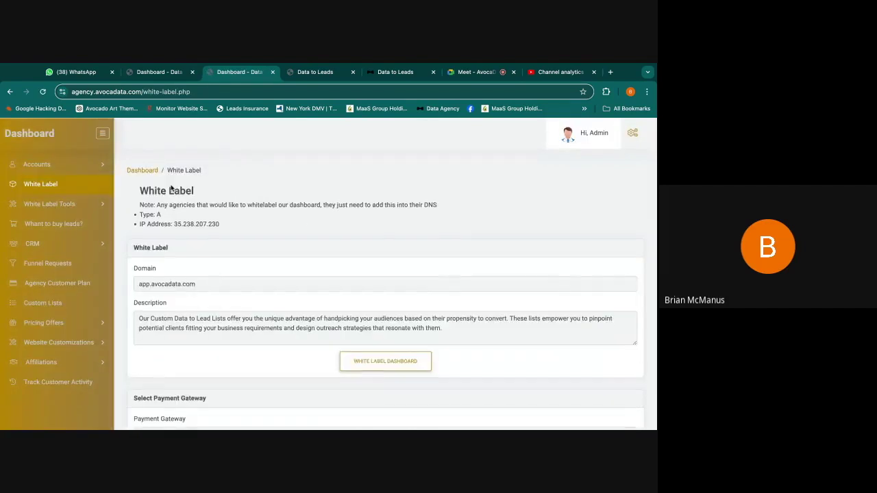
scroll(171, 188, "down", 5)
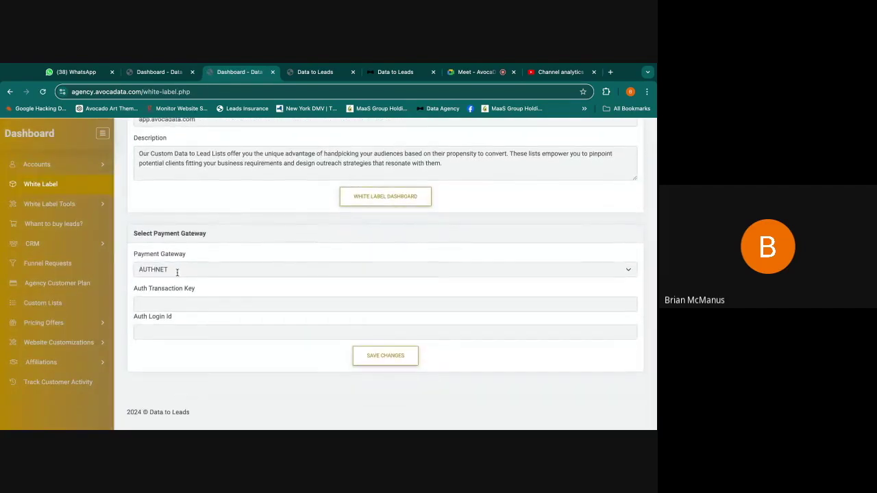
left_click(177, 272)
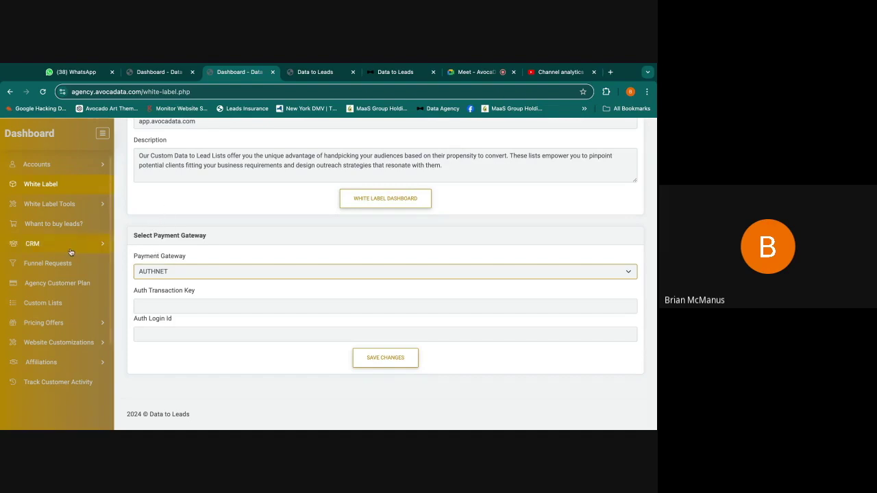
scroll(65, 257, "down", 3)
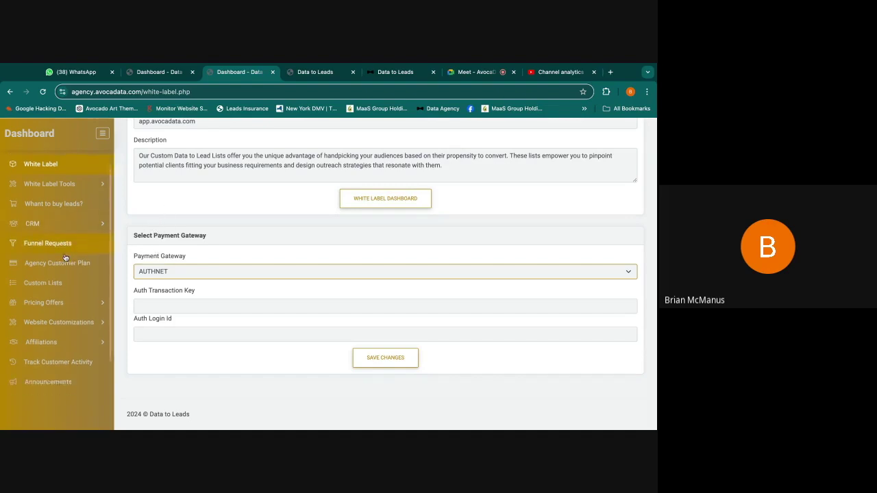
scroll(65, 256, "down", 1)
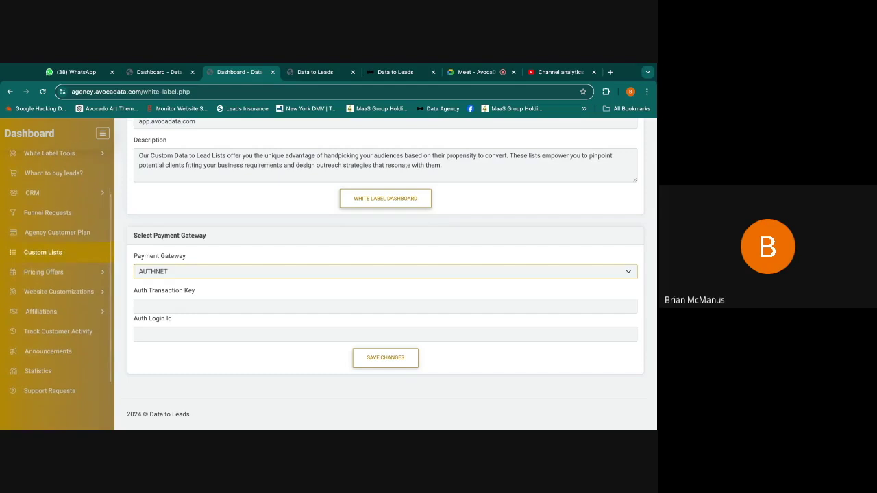
scroll(68, 250, "down", 1)
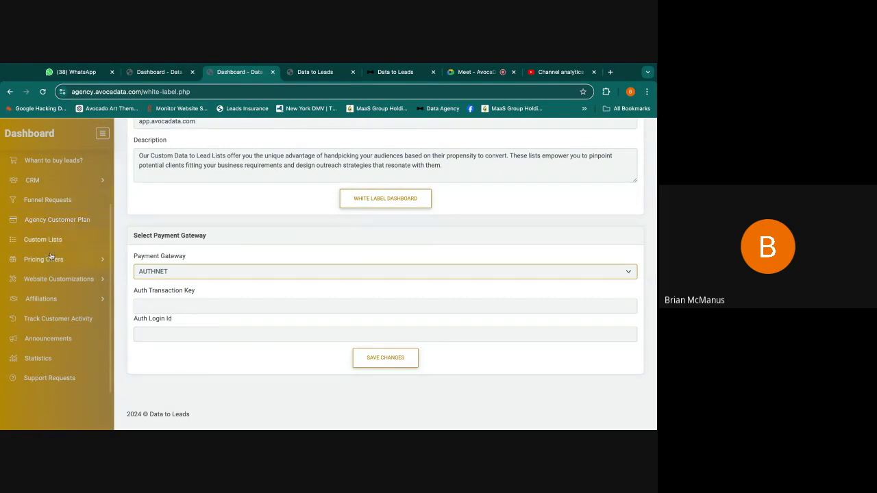
scroll(67, 274, "up", 1)
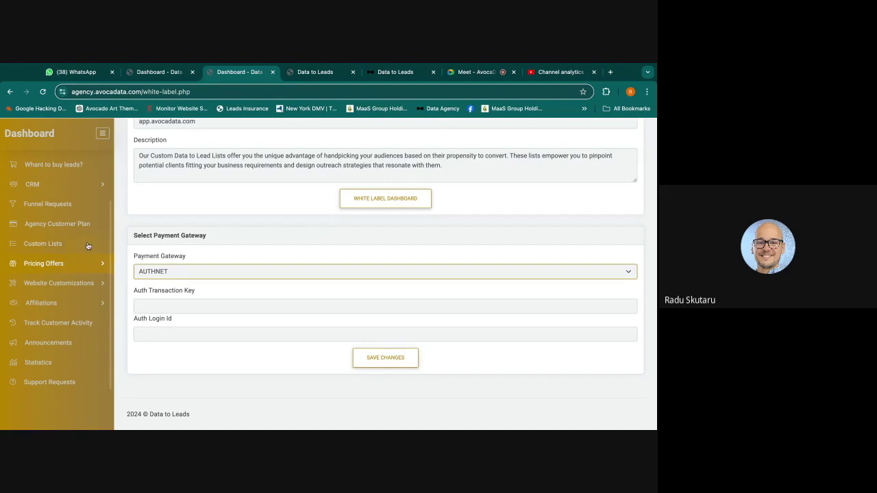
left_click(178, 197)
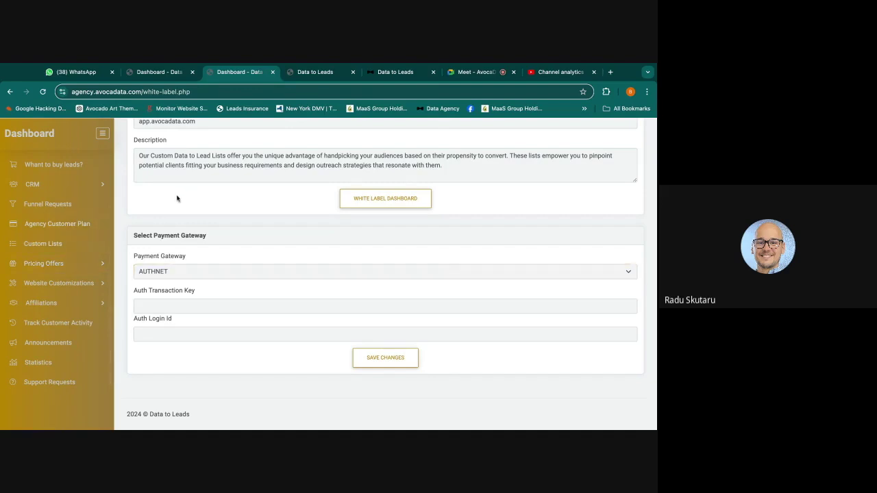
left_click(165, 79)
left_click(217, 78)
left_click(188, 73)
left_click(221, 77)
left_click(315, 72)
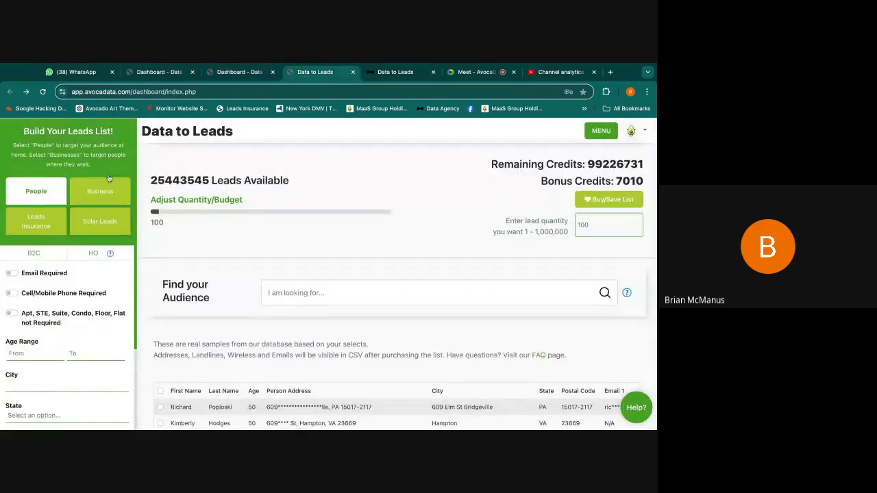
Step: Open the Custom Lists page of the agency dashboard and look over the available lists
left_click(207, 72)
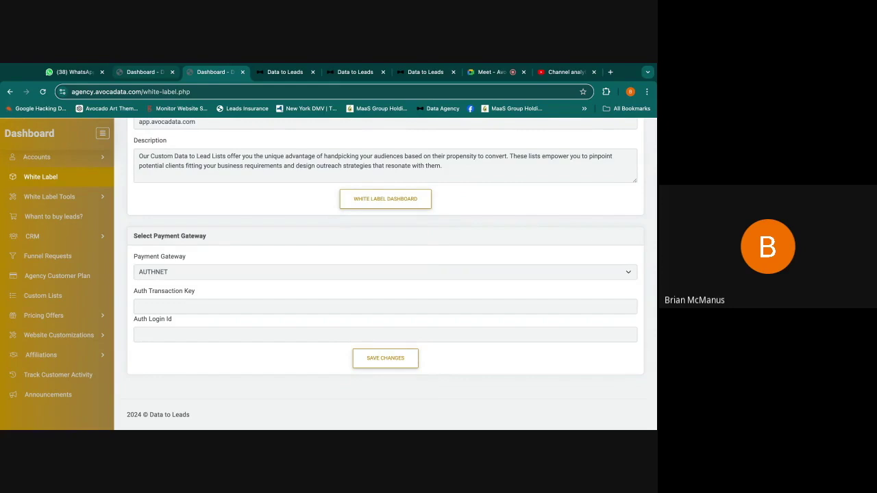
scroll(89, 206, "down", 2)
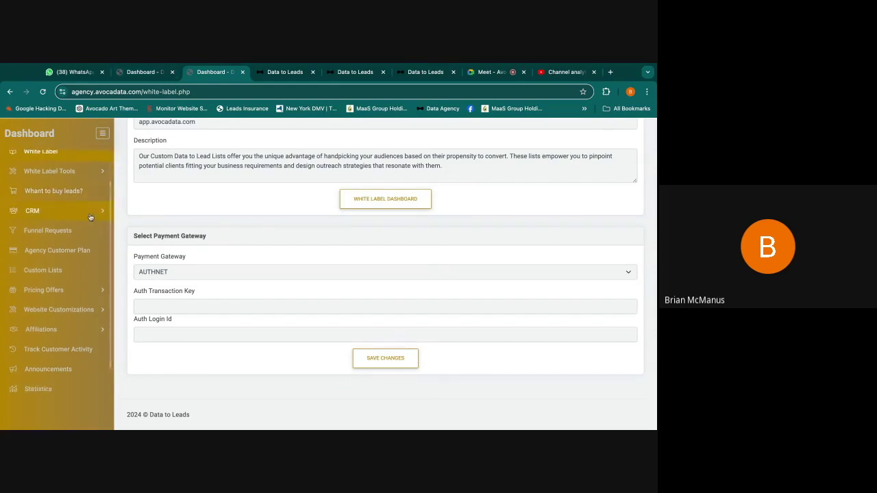
scroll(91, 195, "up", 3)
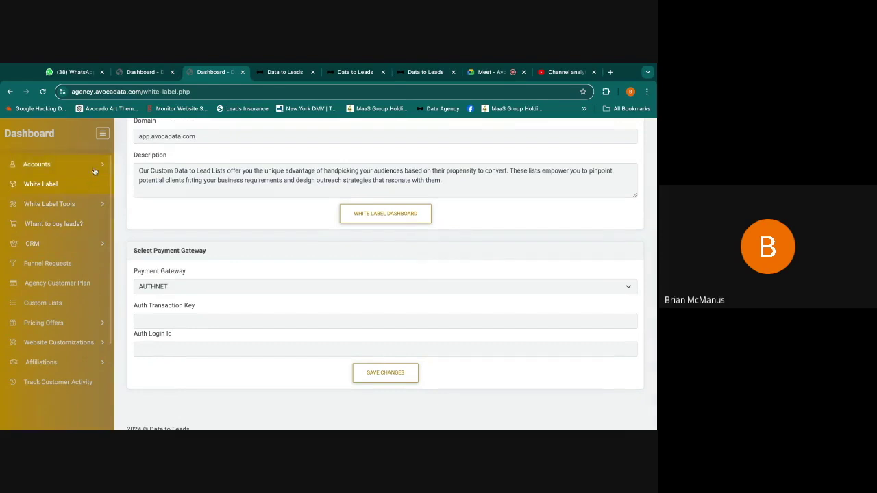
left_click(61, 302)
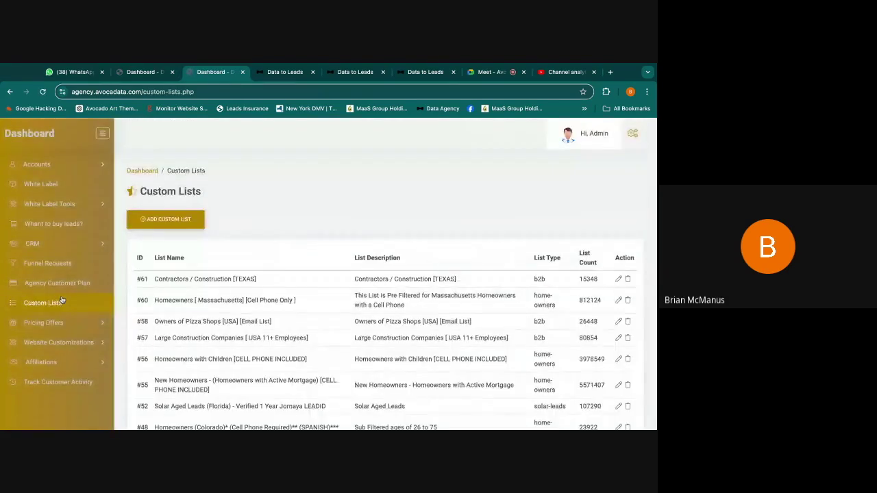
scroll(144, 277, "down", 1)
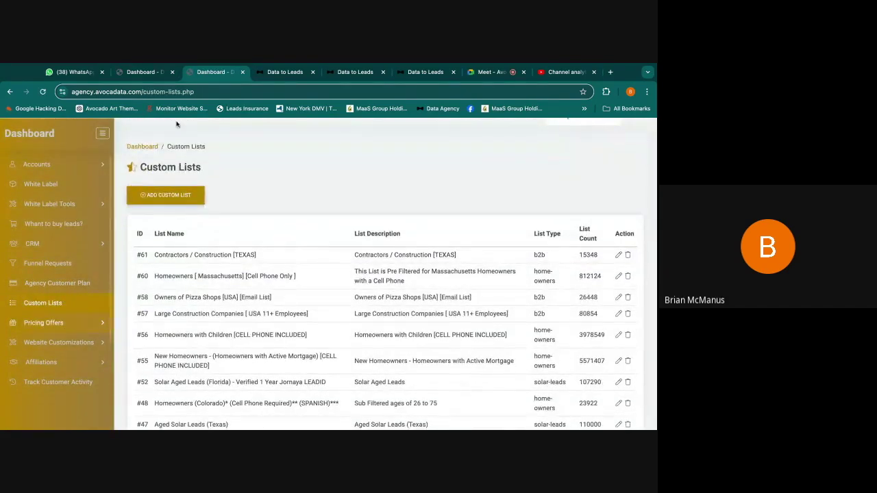
Step: Switch to the Data to Leads site and open its leads dashboard
left_click(276, 78)
left_click(341, 78)
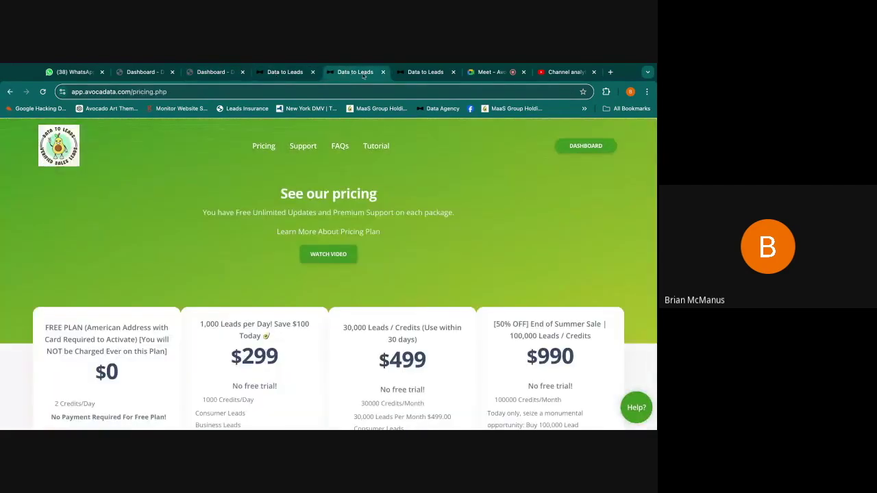
left_click_drag(402, 77, 285, 77)
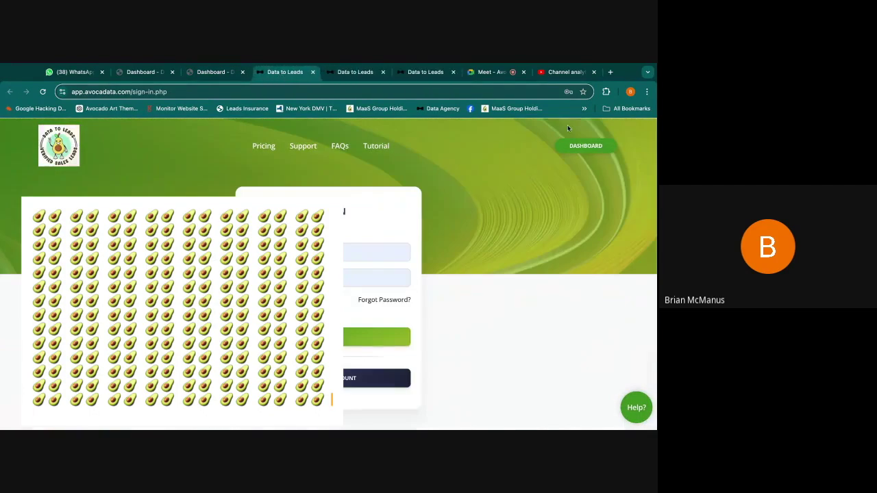
left_click(570, 142)
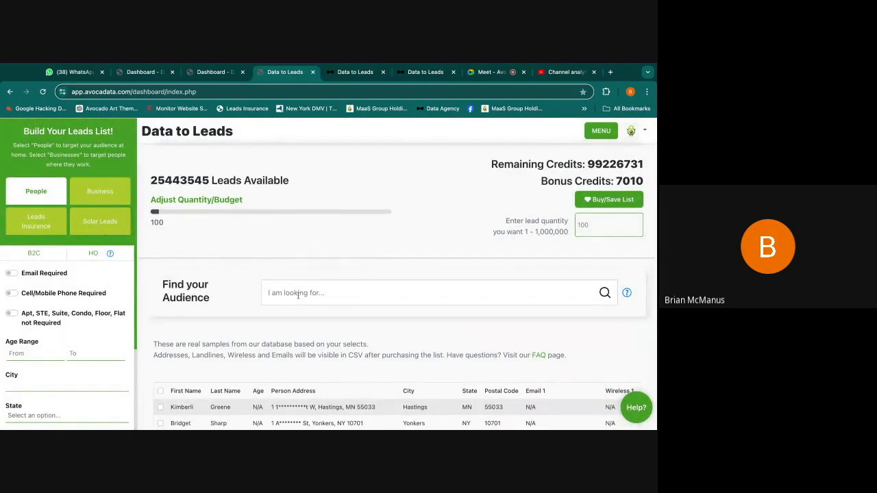
Step: Show the HO (homeowner) leads and look through the pre-built lists suggested in the Find your Audience search
left_click(93, 253)
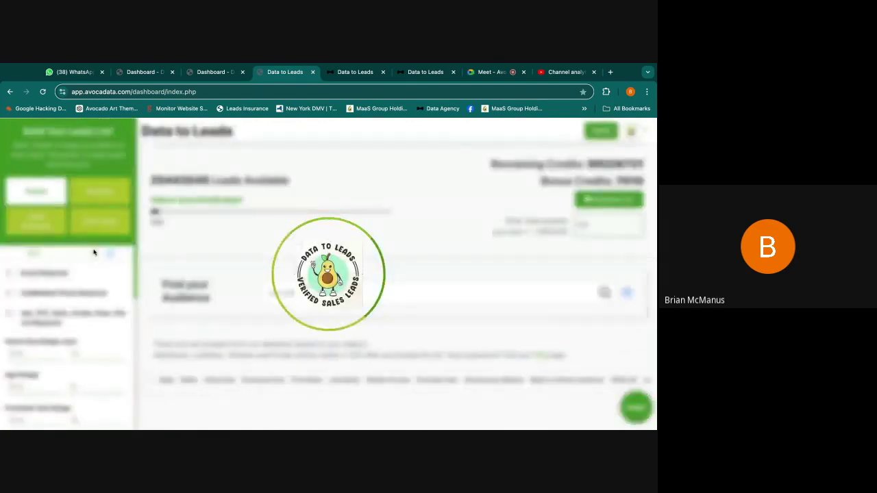
left_click(292, 291)
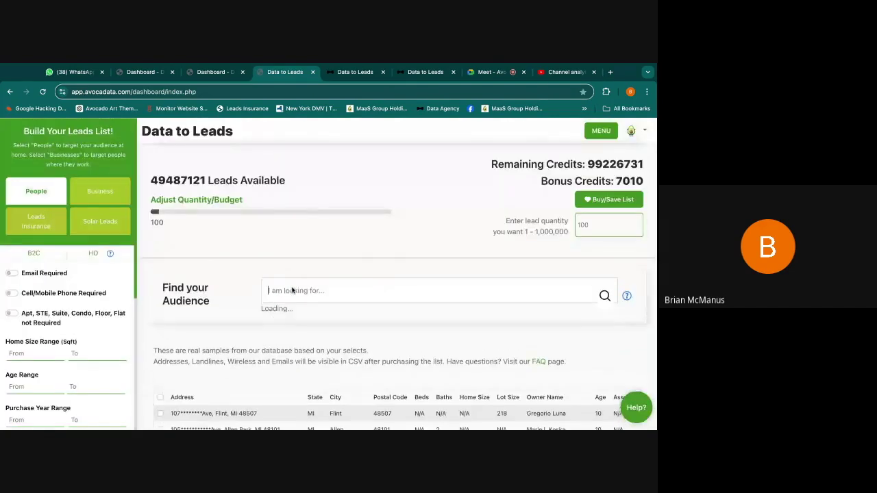
scroll(399, 344, "down", 1)
scroll(400, 345, "down", 4)
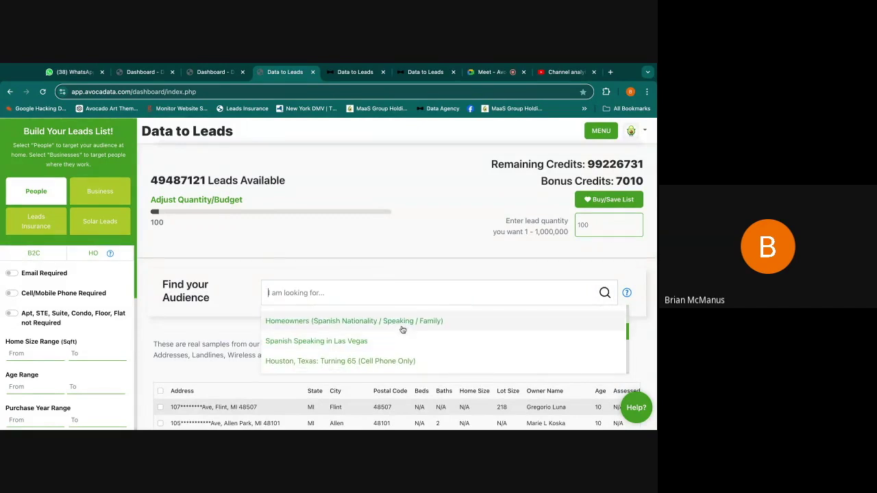
type("jk")
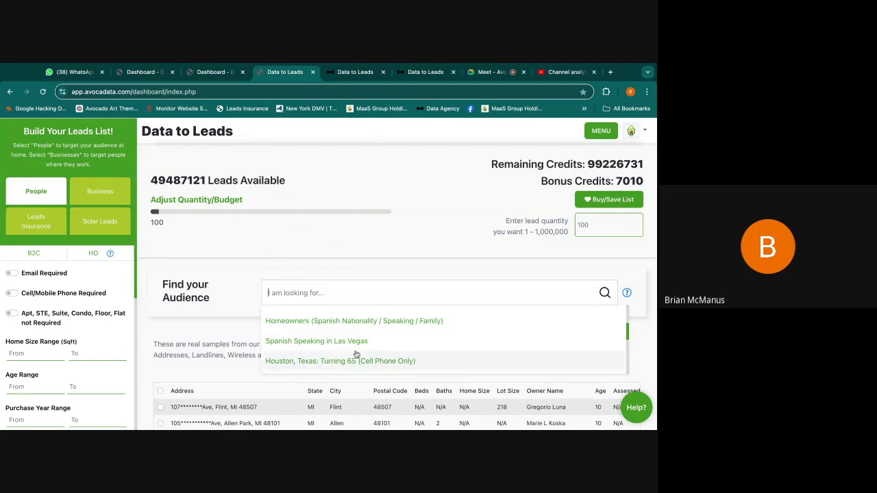
left_click(345, 245)
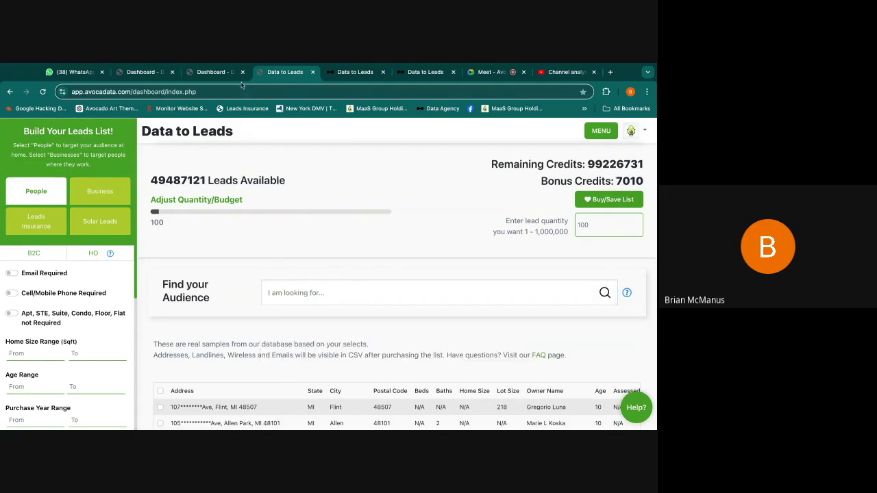
Step: On the agency's Custom Lists page, open the Add Custom List form, view its HO filters and close it
left_click(221, 72)
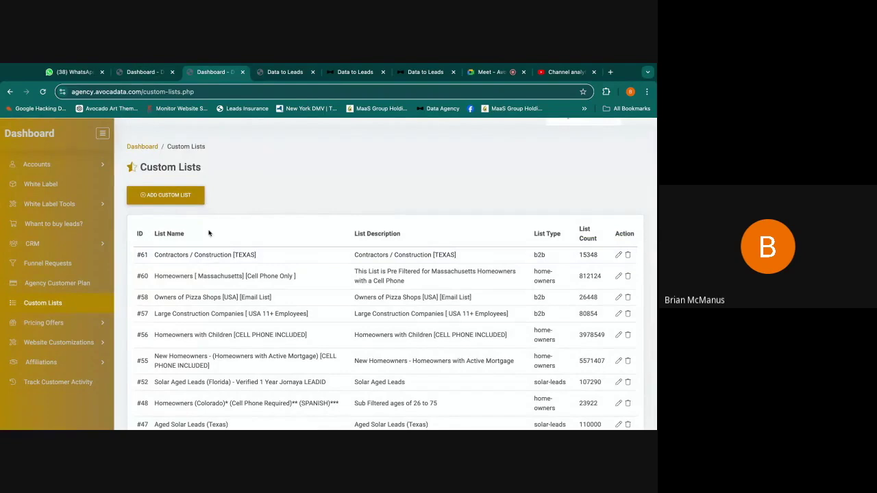
left_click(196, 197)
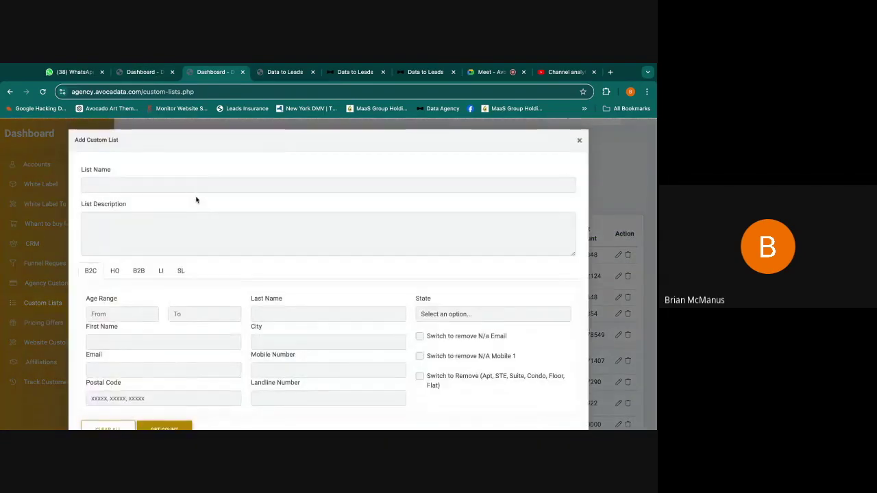
left_click(117, 275)
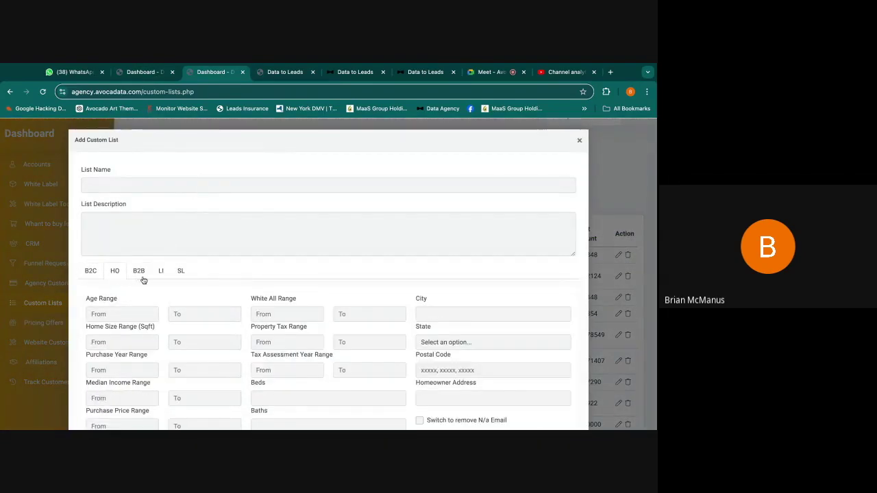
scroll(142, 280, "down", 1)
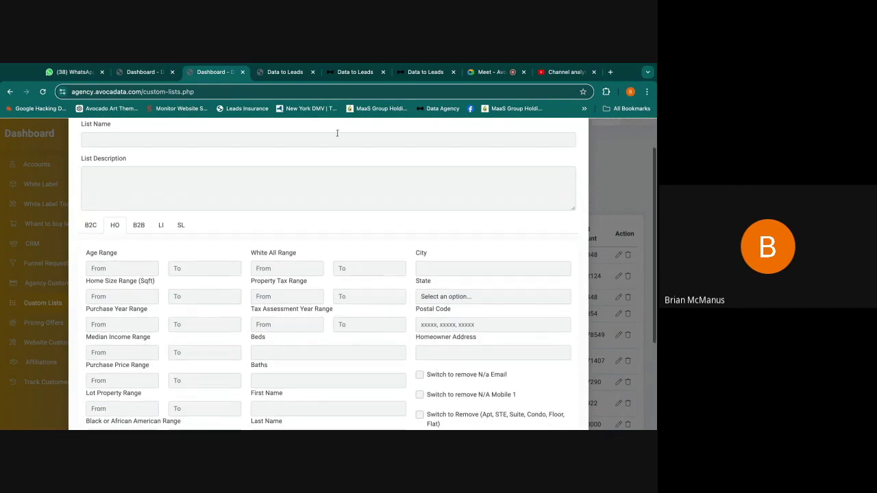
scroll(574, 178, "up", 1)
left_click(579, 140)
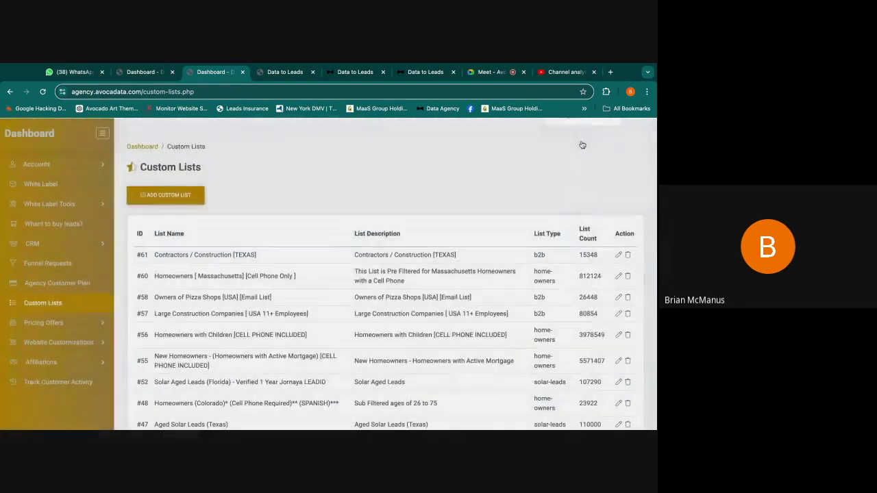
Step: Glance at the leads dashboard again and show the Website Customizations options in the agency dashboard
left_click(344, 72)
left_click(273, 74)
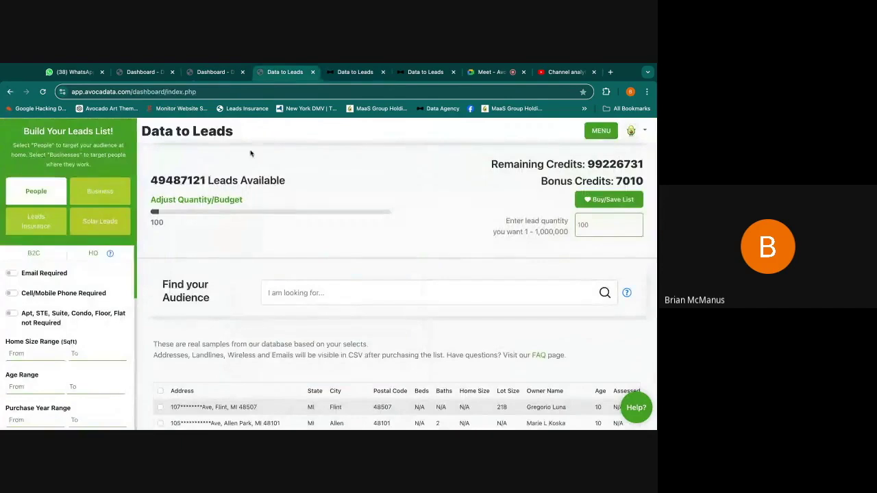
left_click(215, 76)
scroll(91, 281, "down", 3)
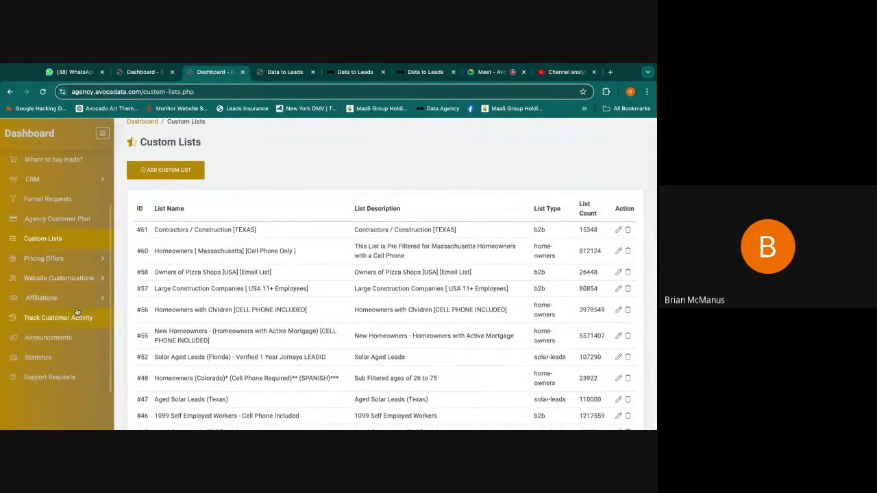
left_click(74, 278)
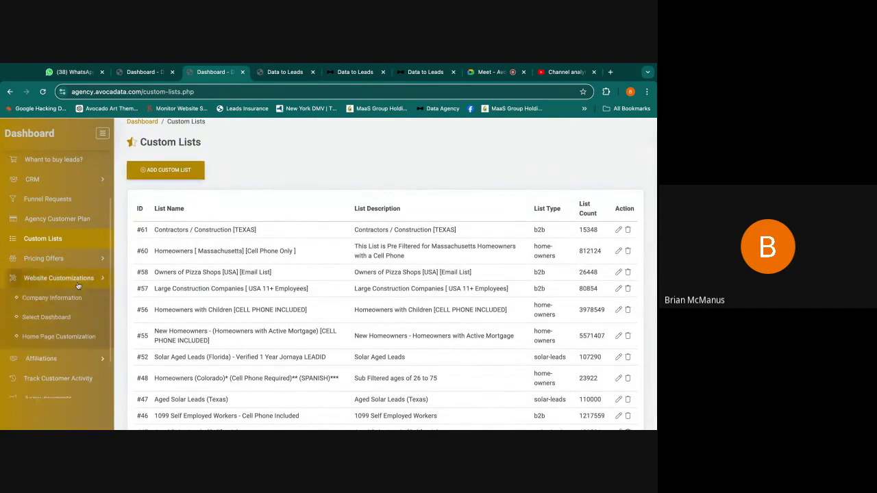
Step: Load the leads site's dashboard-2.php layout and view the agency's Dashboard Templates page
left_click(295, 72)
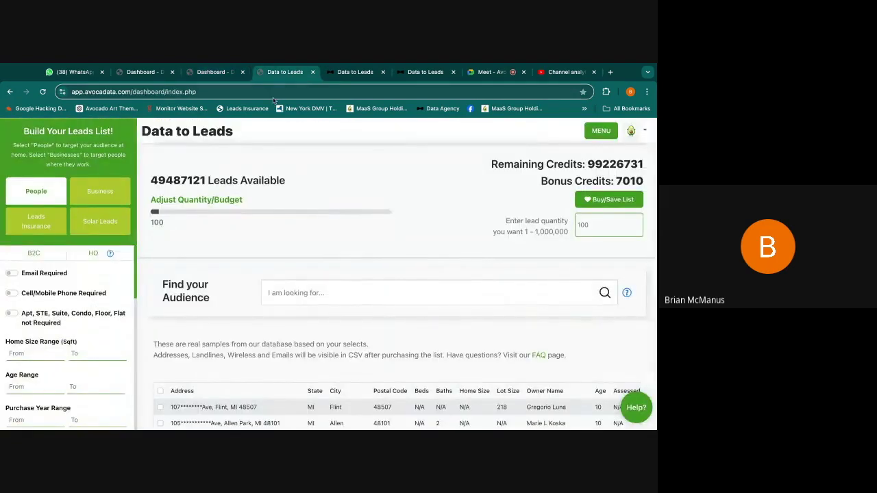
left_click(273, 98)
key("Return")
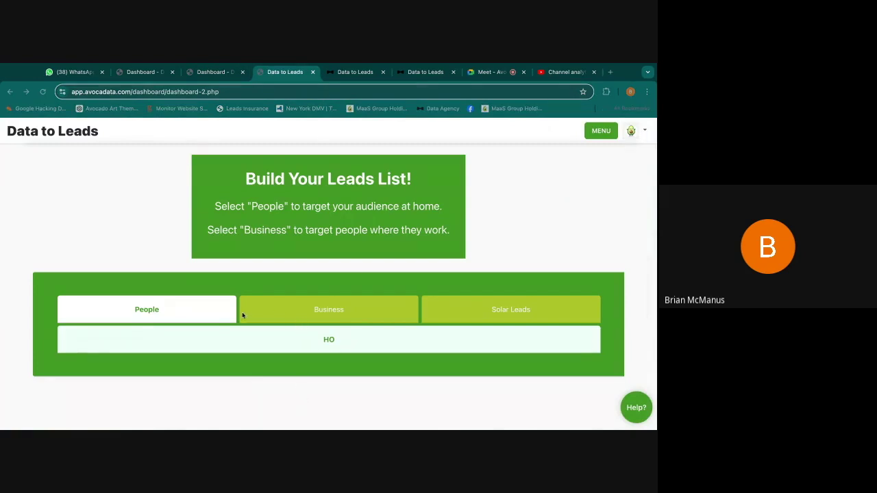
left_click(212, 72)
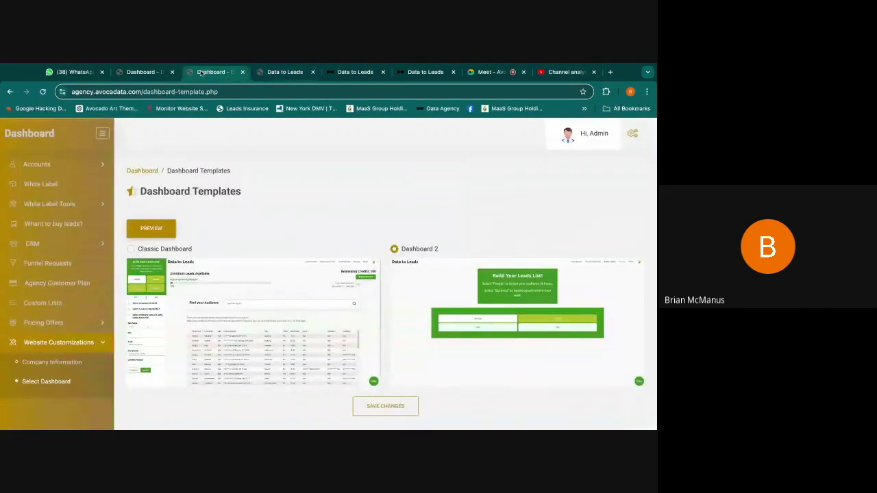
left_click(145, 72)
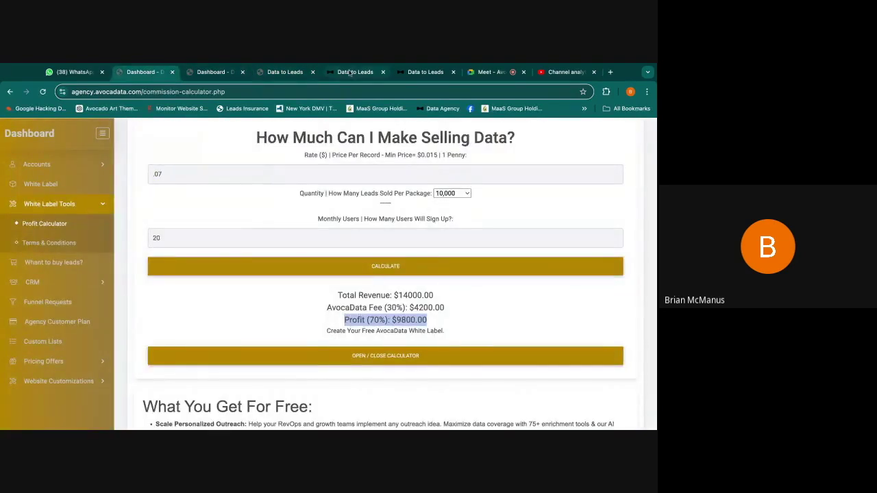
left_click(278, 72)
left_click(350, 74)
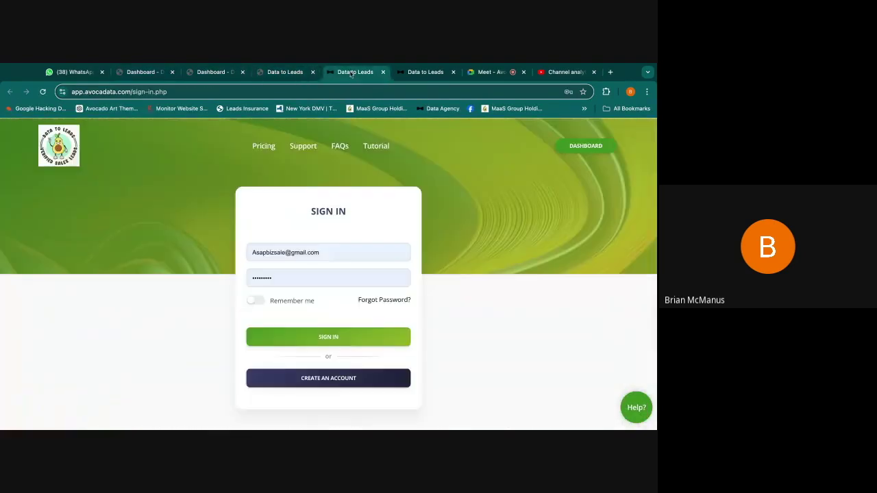
left_click(297, 73)
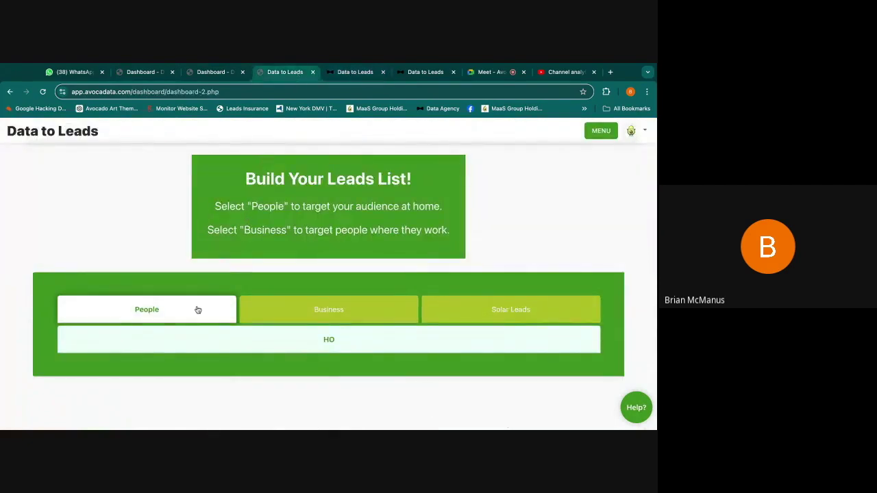
left_click(231, 72)
left_click(199, 88)
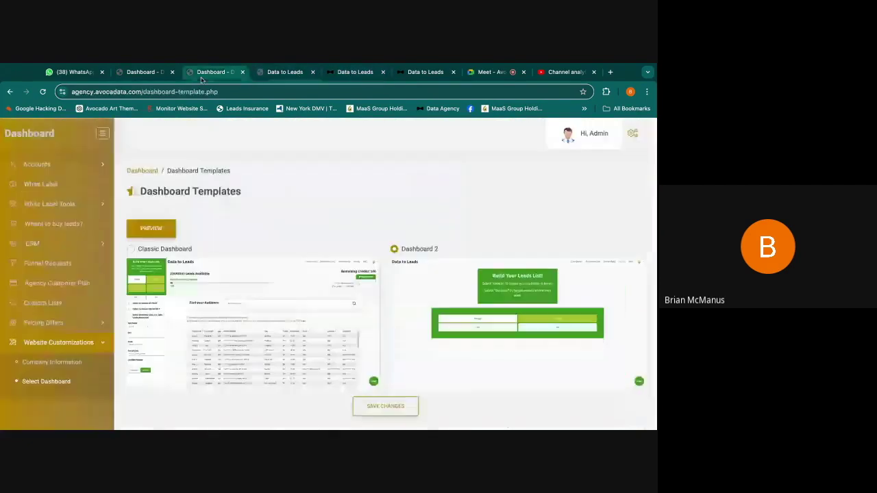
type("agency")
key("Return")
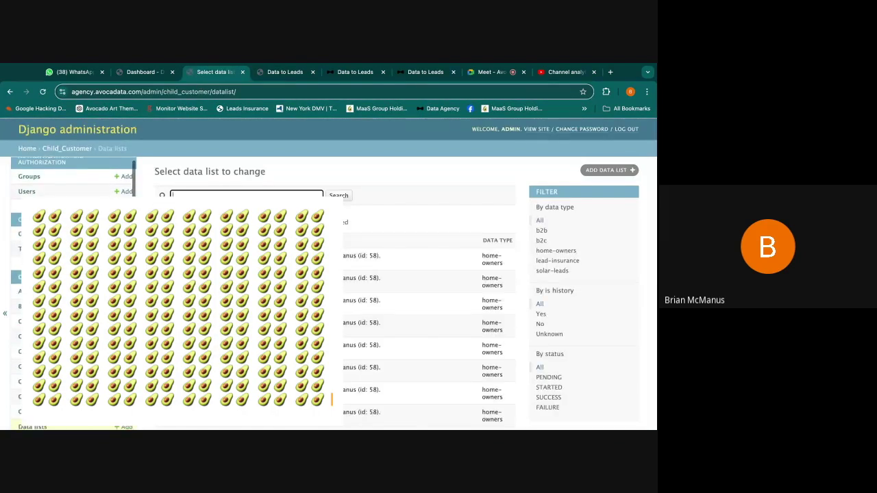
left_click(9, 91)
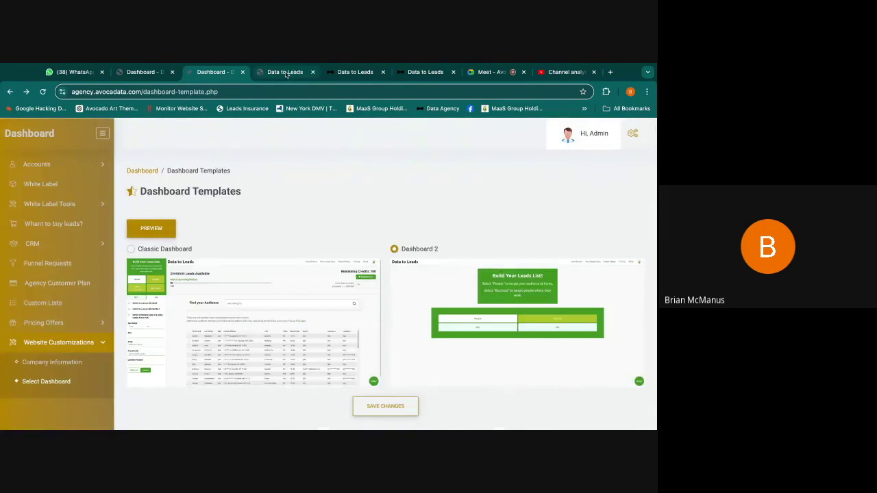
Step: Open the Agency Customer Plan page and look across the plan table to the enabled lead types and checkout links
key("ctrl+Tab")
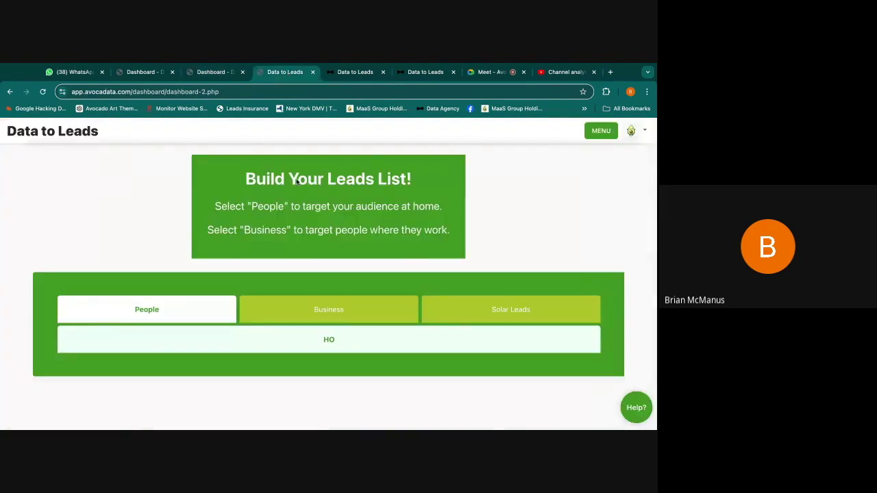
left_click(214, 75)
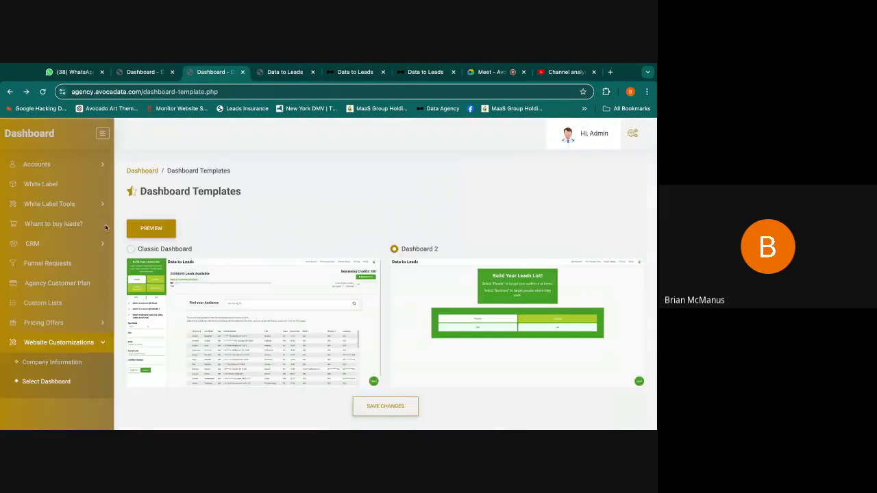
left_click(62, 283)
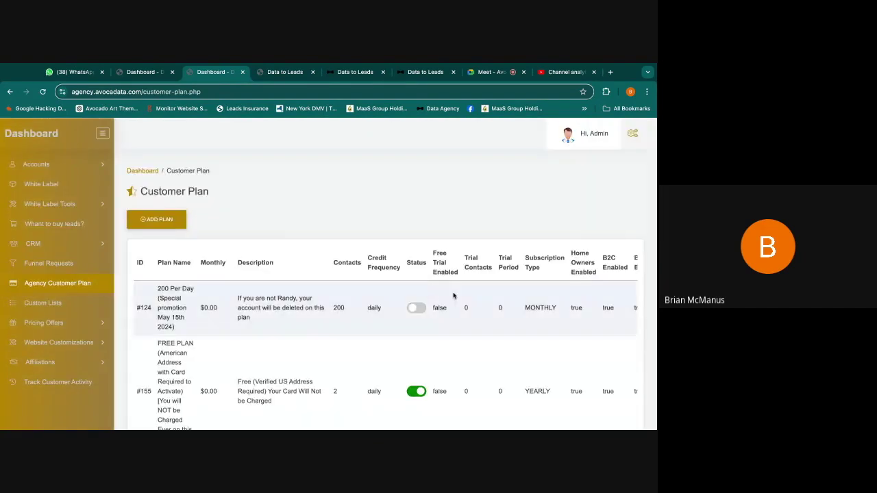
scroll(446, 295, "right", 5)
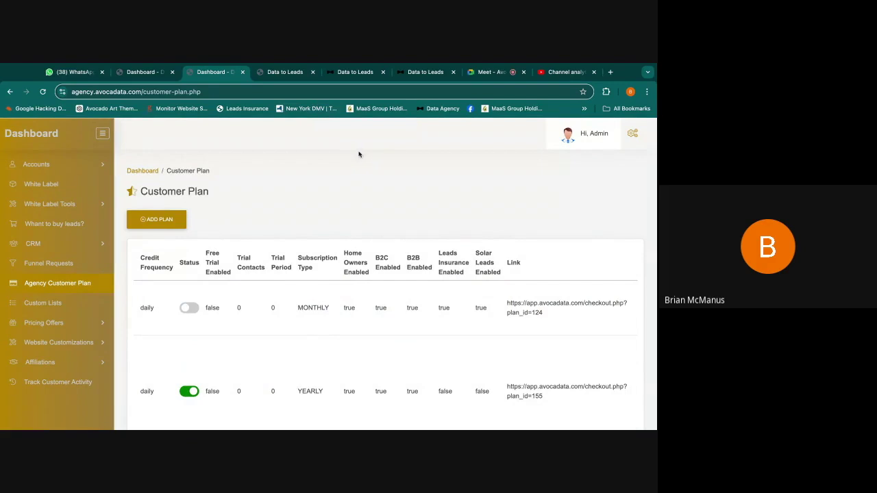
Step: On the leads dashboard, start a Business B2B list with Build Your Custom Lists, view the contact requirement options and close the dialog
left_click(269, 78)
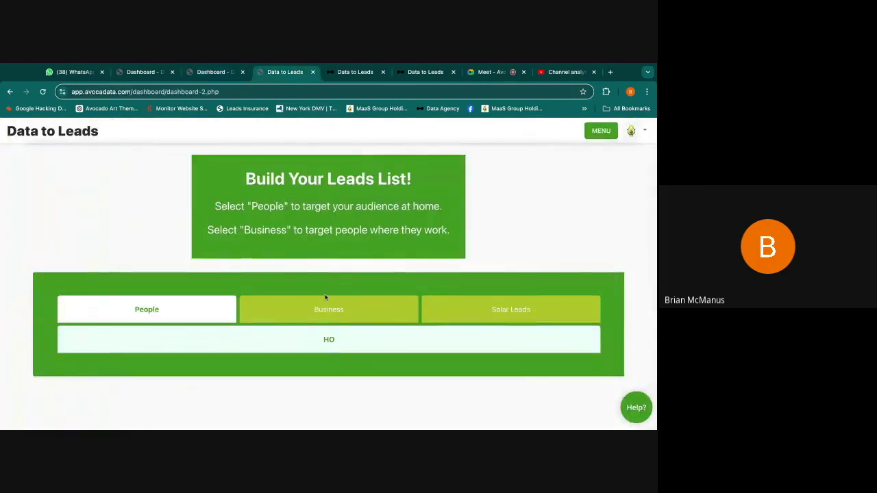
left_click(317, 312)
left_click(328, 341)
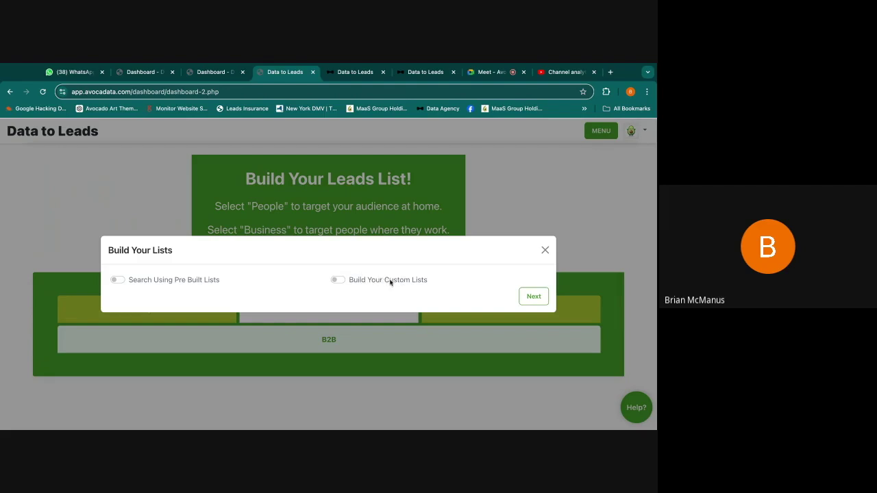
left_click_drag(337, 273, 418, 280)
left_click(336, 273)
left_click(338, 279)
left_click(533, 296)
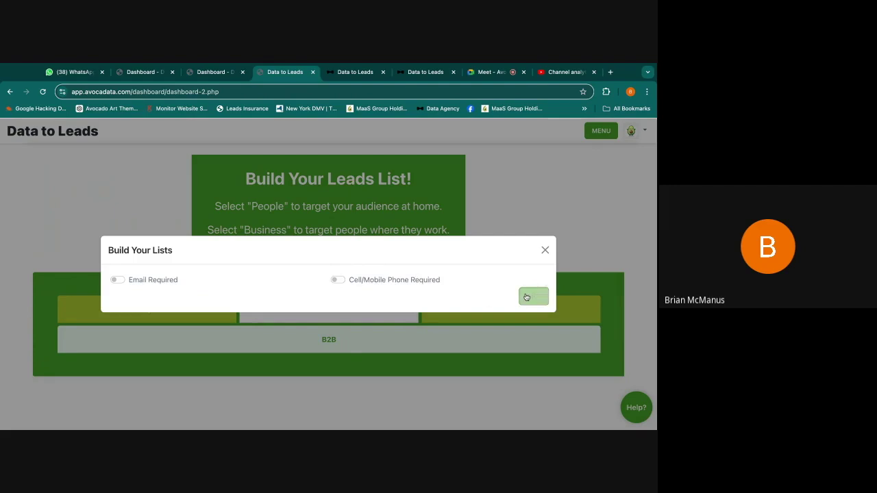
left_click(545, 250)
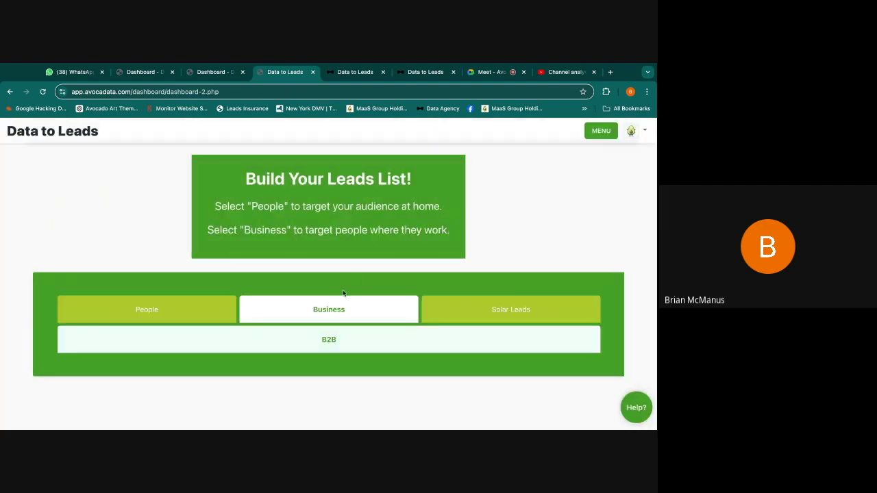
Step: Start a B2B list again using Search Using Pre Built Lists and continue to the audience search
left_click(325, 342)
left_click(119, 281)
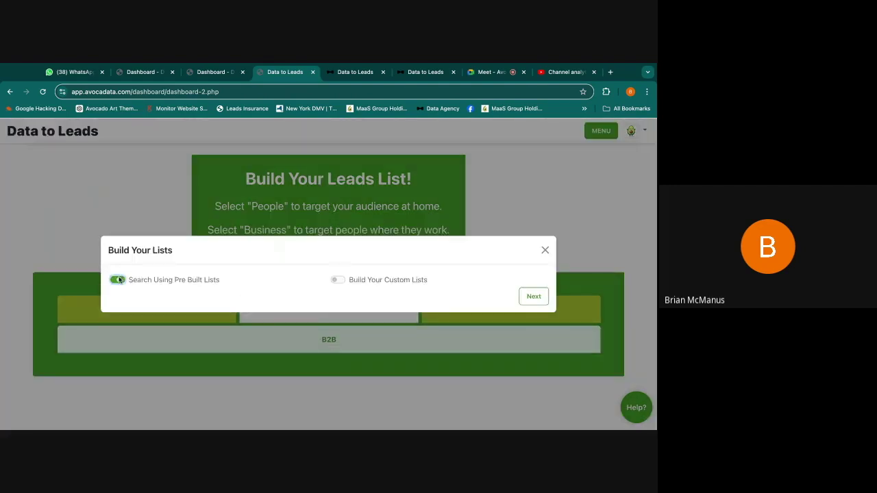
left_click(522, 302)
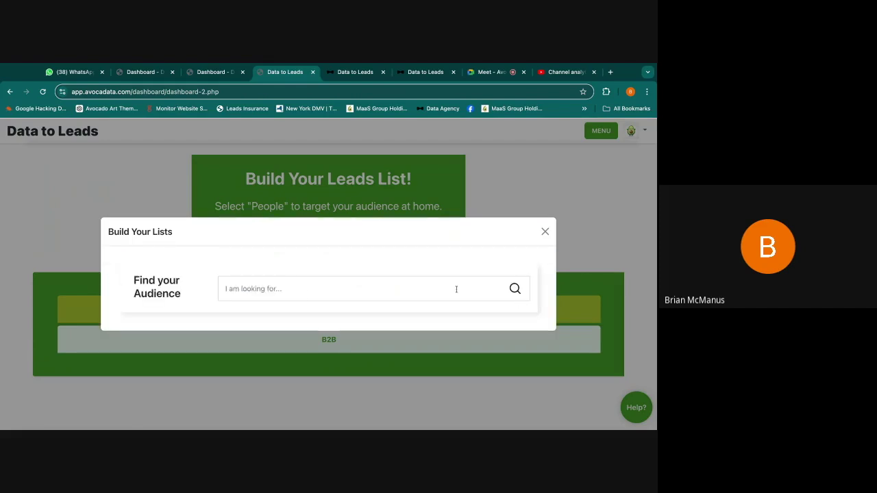
Step: Browse the pre-built B2B audience lists offered in the Find your Audience search
left_click(304, 295)
scroll(409, 317, "down", 3)
scroll(409, 317, "up", 3)
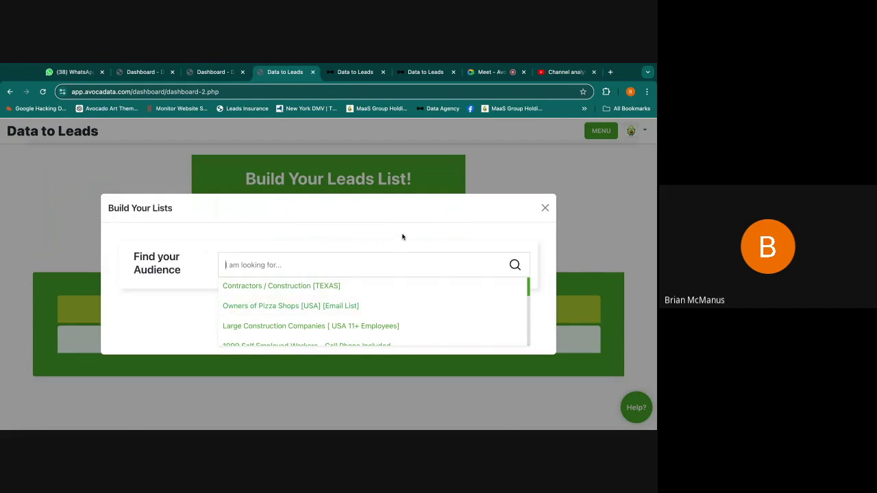
scroll(390, 306, "down", 1)
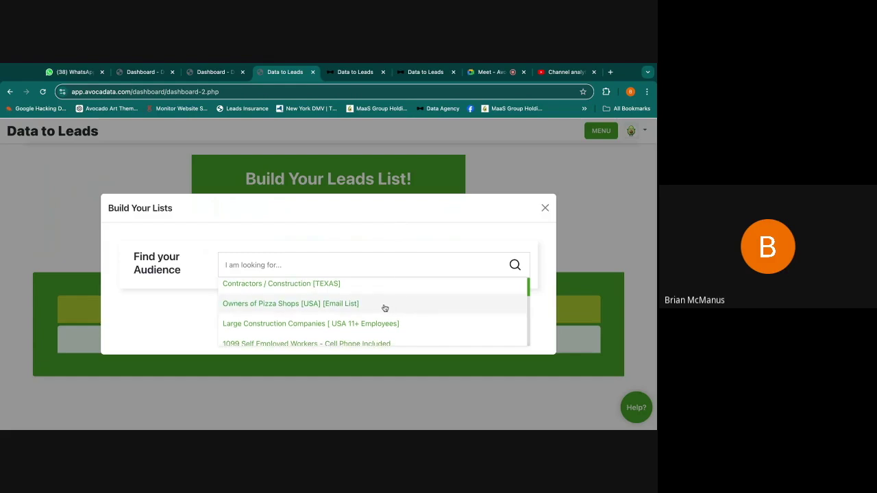
scroll(261, 322, "down", 3)
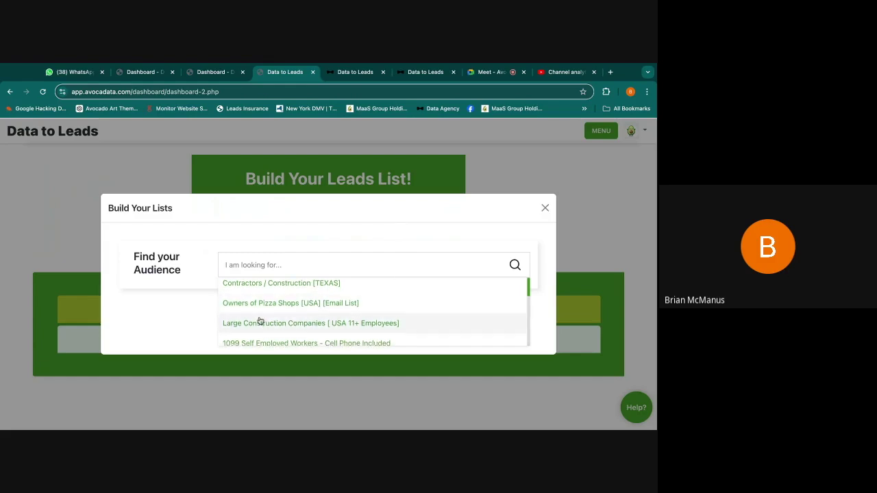
scroll(261, 316, "down", 2)
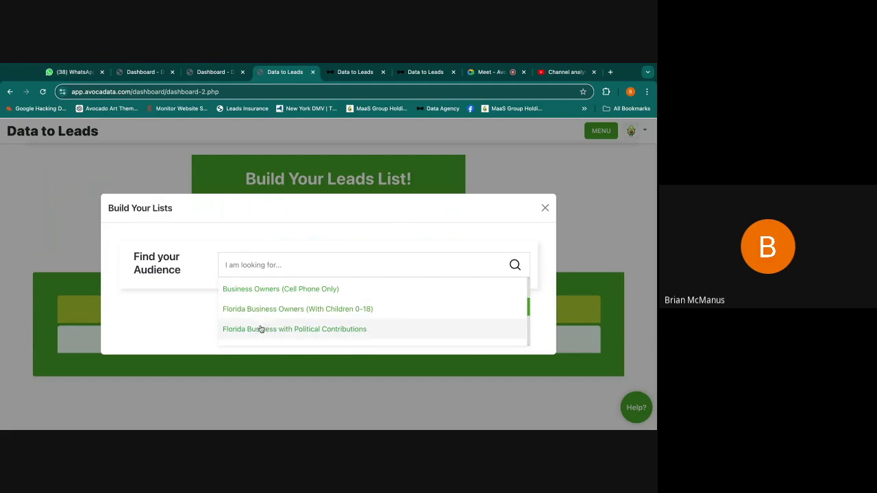
scroll(260, 318, "down", 2)
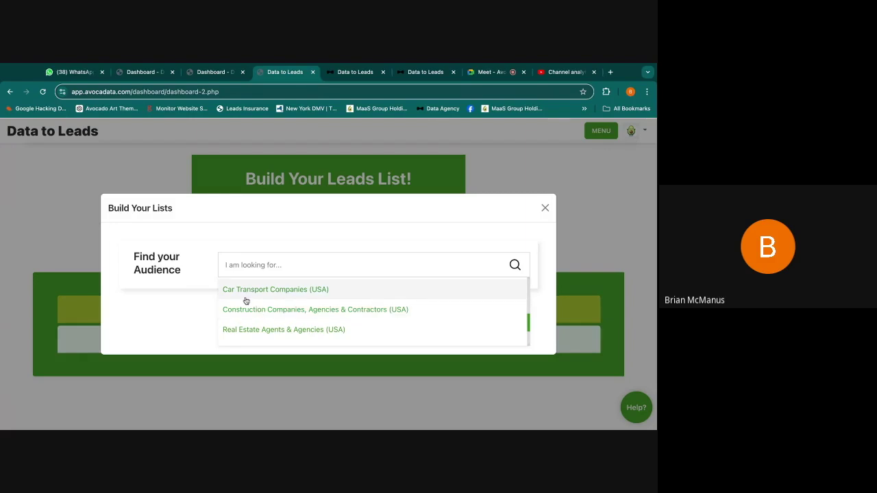
Step: Switch to the other Data to Leads session, open its dashboard and select the Business category
left_click(351, 72)
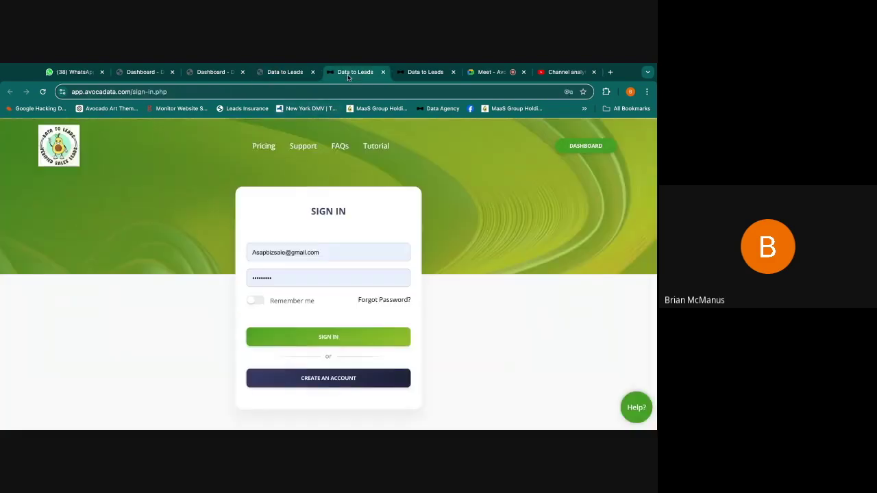
left_click(415, 78)
left_click(602, 143)
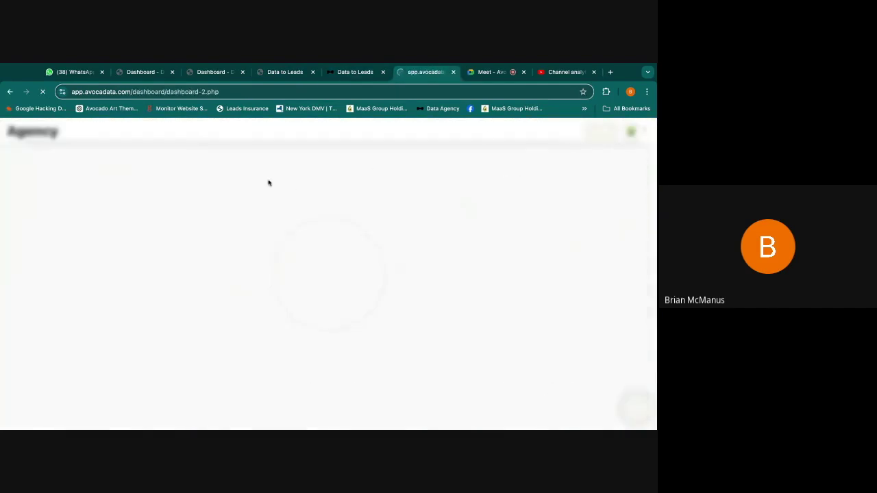
left_click(320, 306)
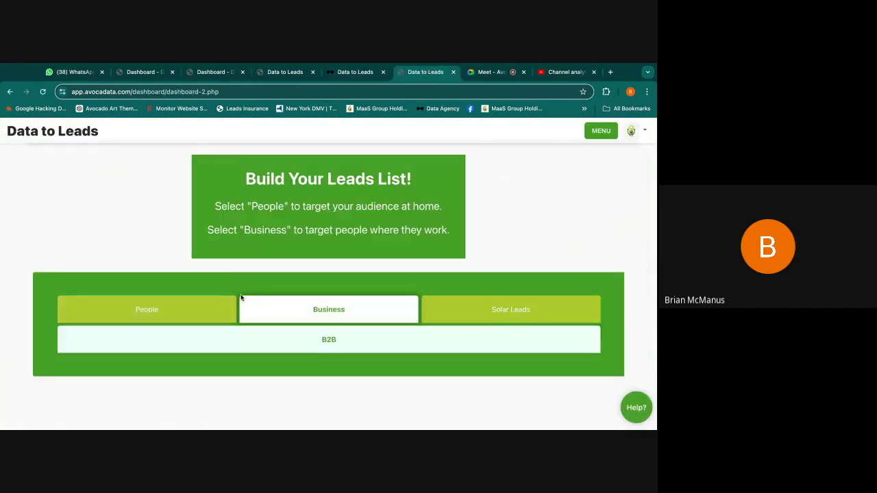
Step: Return to the first leads dashboard, look further through the audience suggestions and close the Build Your Lists dialog
left_click(343, 73)
left_click(296, 73)
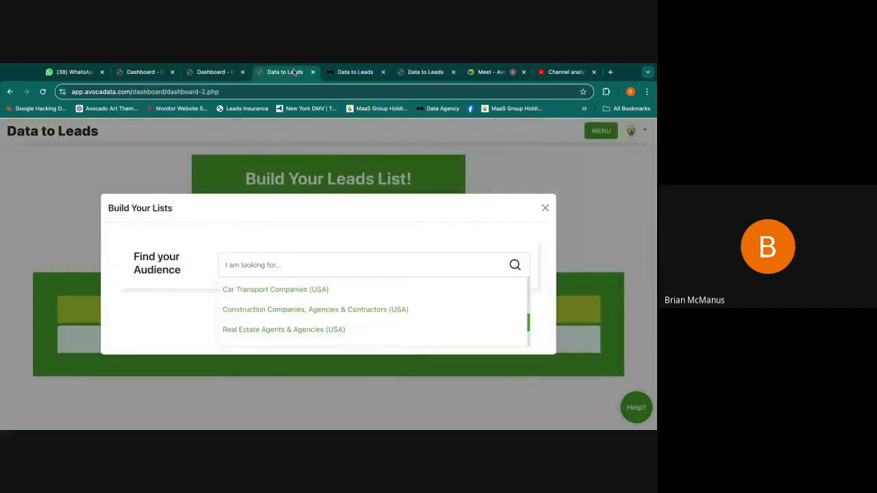
scroll(318, 282, "down", 1)
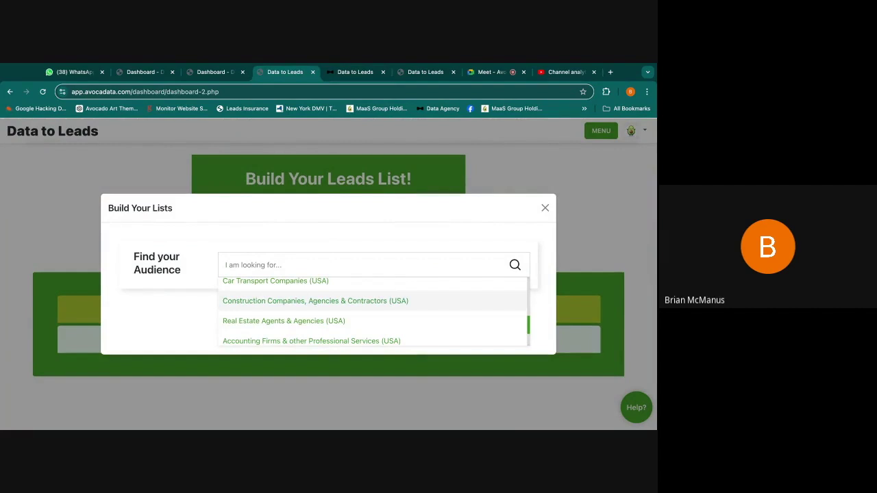
left_click(545, 208)
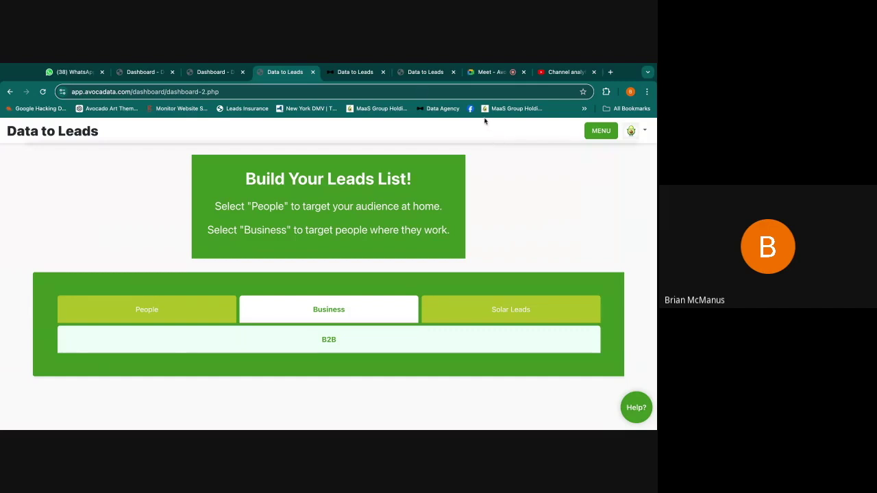
Step: Go to the agency's Funnel Requests page, continue to the lead filters and view the B2B filter switches
left_click(371, 77)
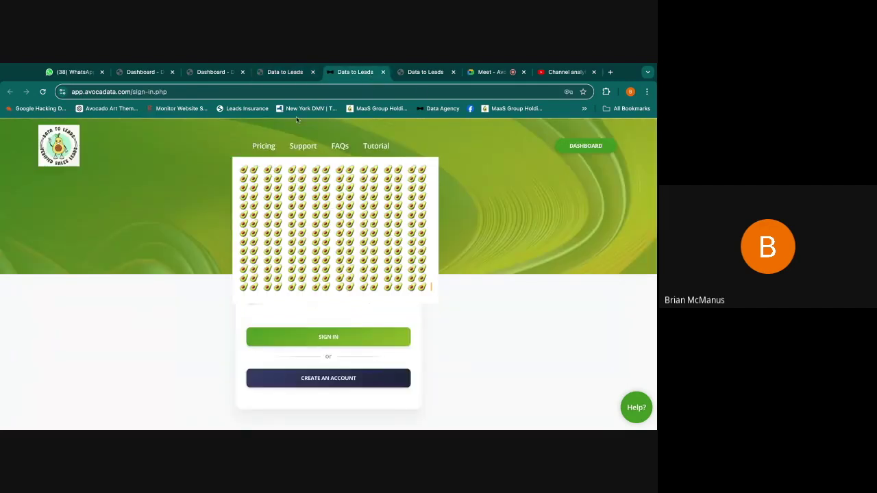
left_click(214, 74)
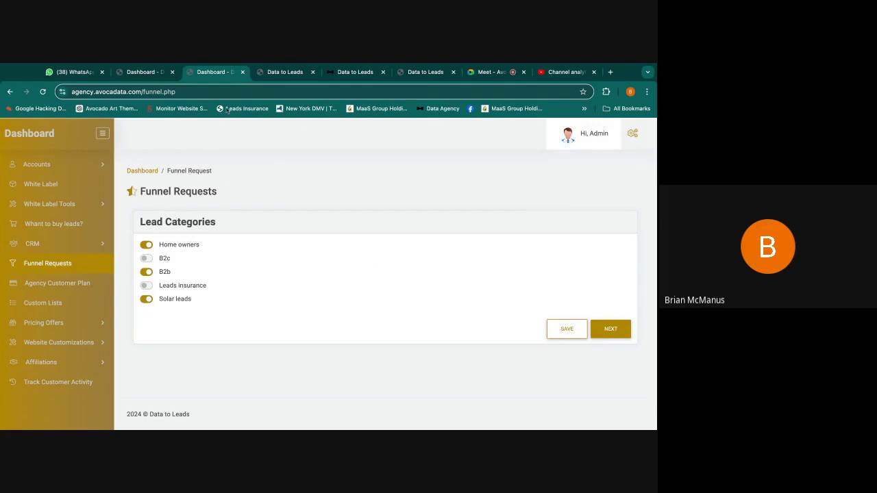
left_click(268, 72)
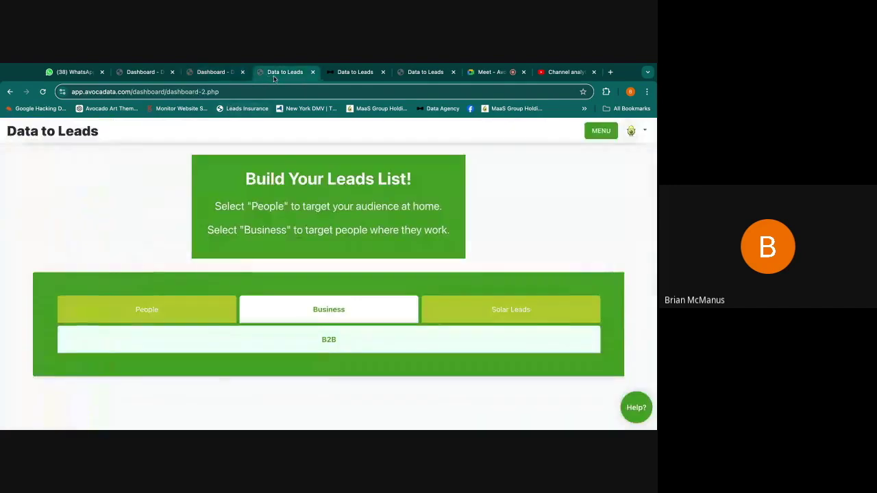
left_click(215, 73)
left_click(607, 330)
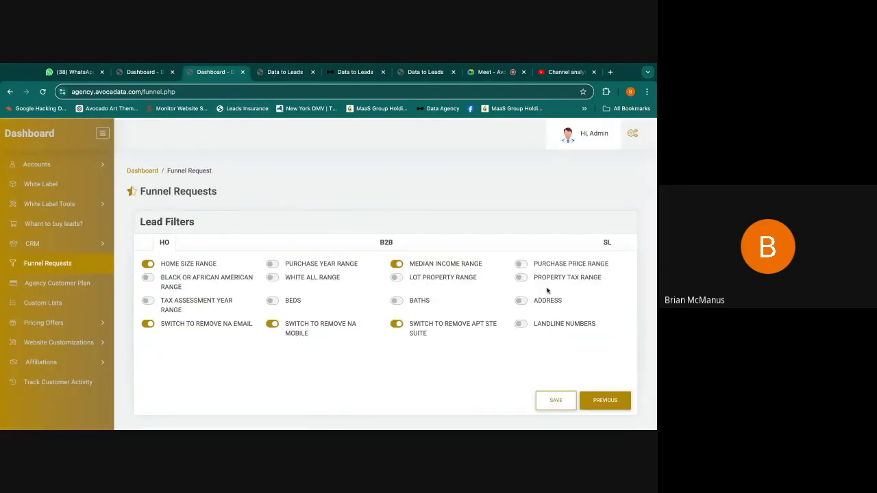
left_click(386, 243)
scroll(256, 294, "down", 1)
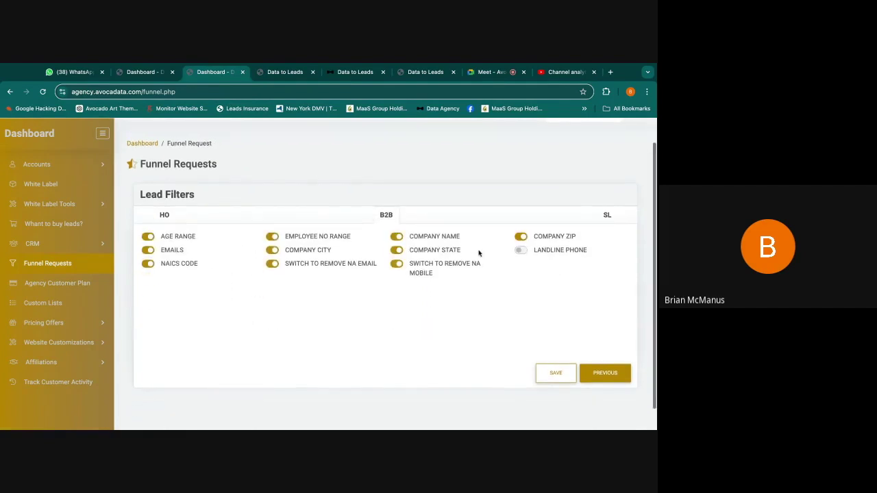
scroll(354, 287, "up", 1)
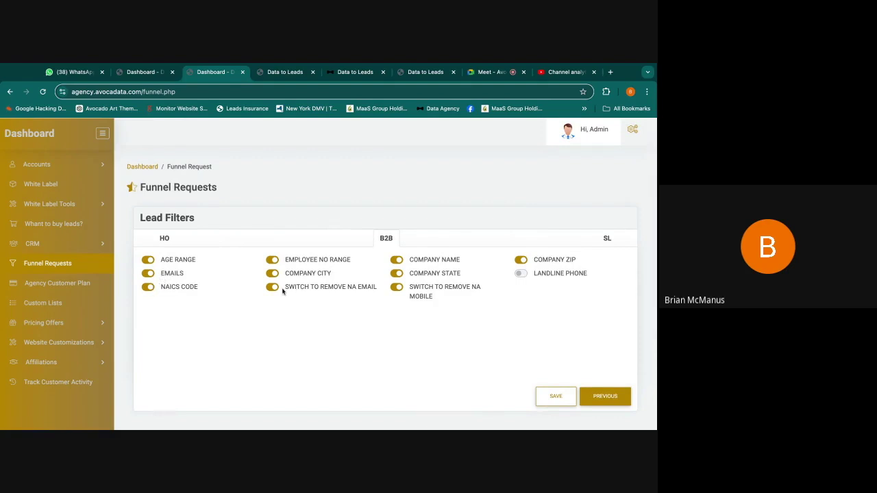
Step: Turn off the B2B filters NAICS Code, Company Name, Switch to Remove NA Mobile and Emails, and save the lead filters
left_click(150, 288)
left_click(492, 72)
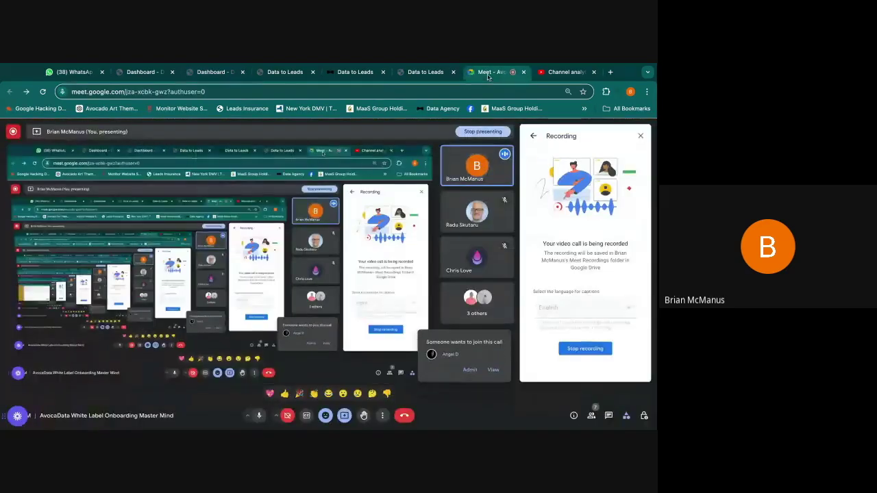
left_click(215, 72)
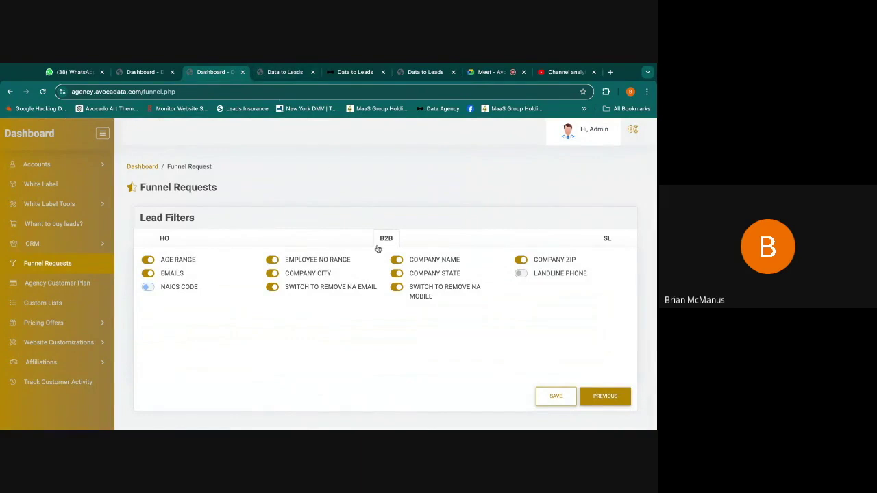
left_click(396, 259)
left_click(401, 288)
left_click(150, 273)
left_click(607, 397)
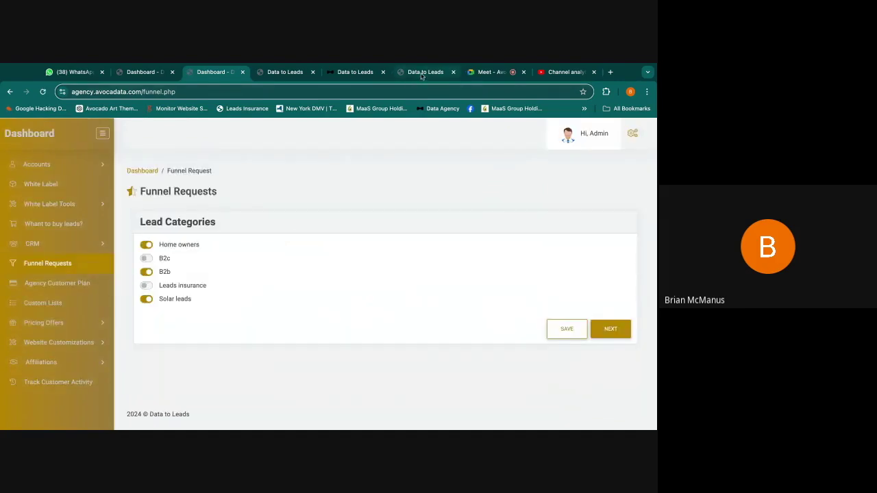
Step: On the second leads dashboard, start a B2B pre-built list for Contractors / Construction [TEXAS] and continue to its search filters
left_click(421, 74)
left_click(329, 340)
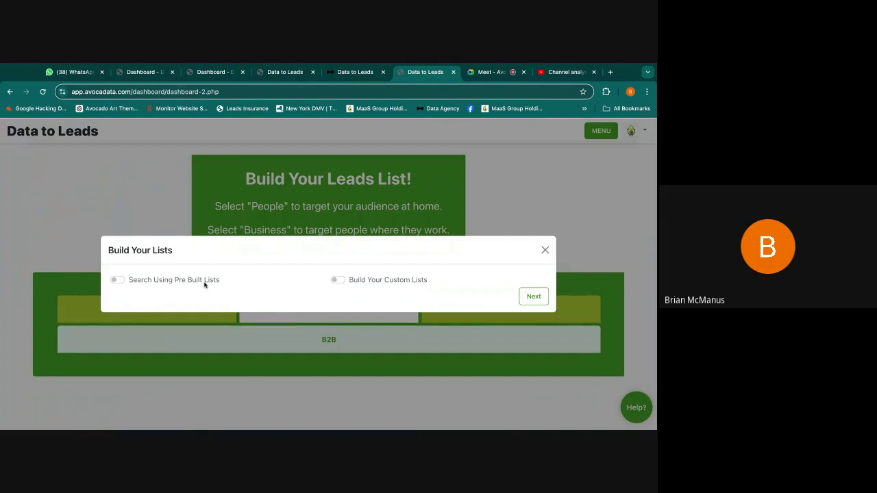
left_click(130, 281)
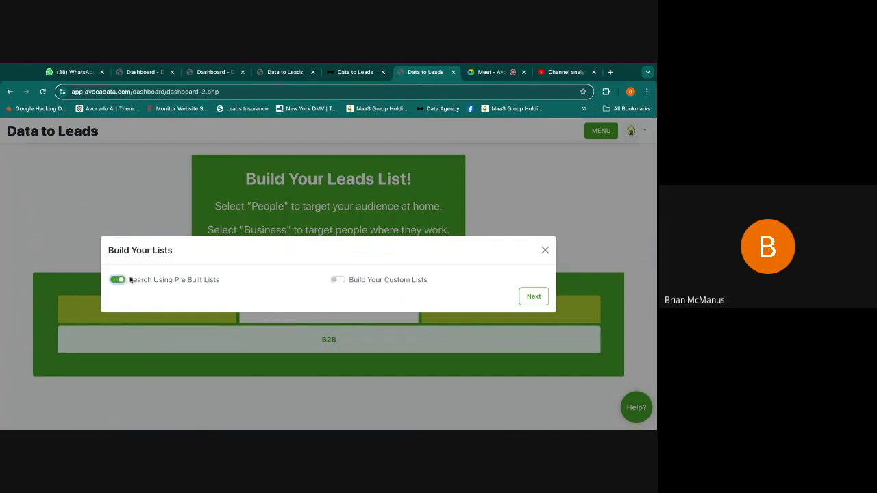
left_click(531, 296)
left_click(412, 289)
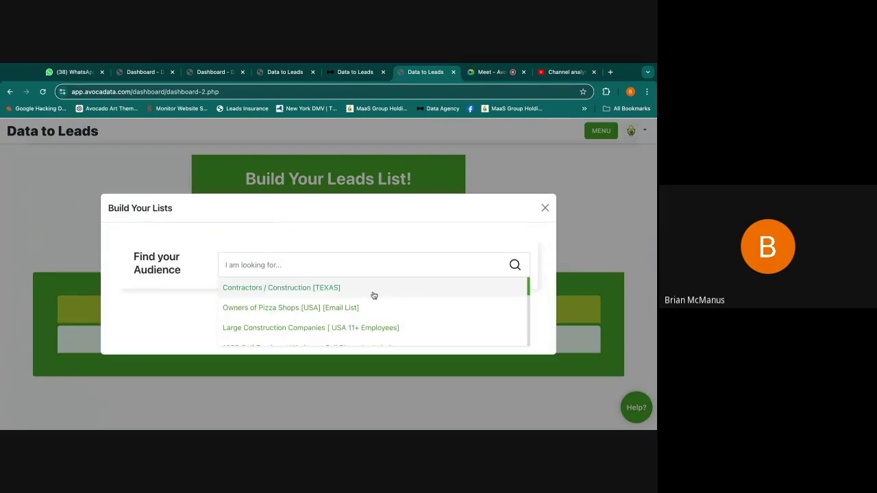
left_click(372, 292)
left_click(118, 279)
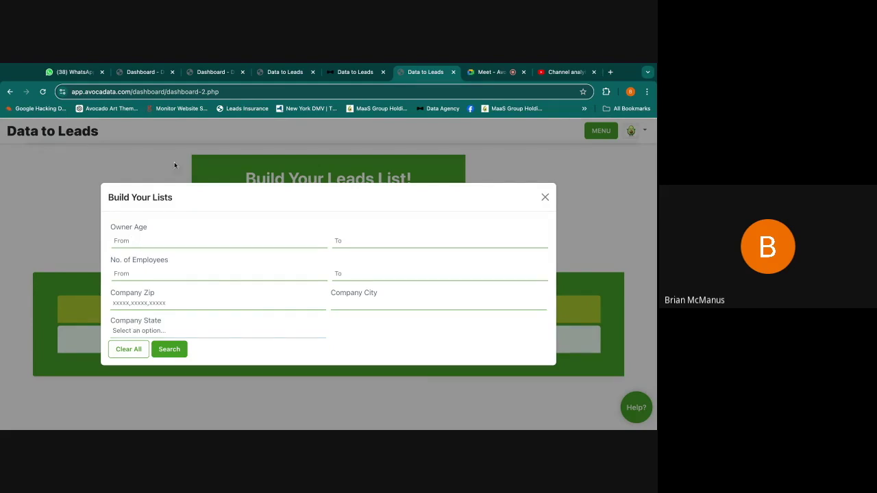
Step: In the agency's Funnel Requests, turn off the B2B filters Employee No Range, Company City and Switch to Remove NA Email, and save
left_click(283, 74)
left_click(218, 72)
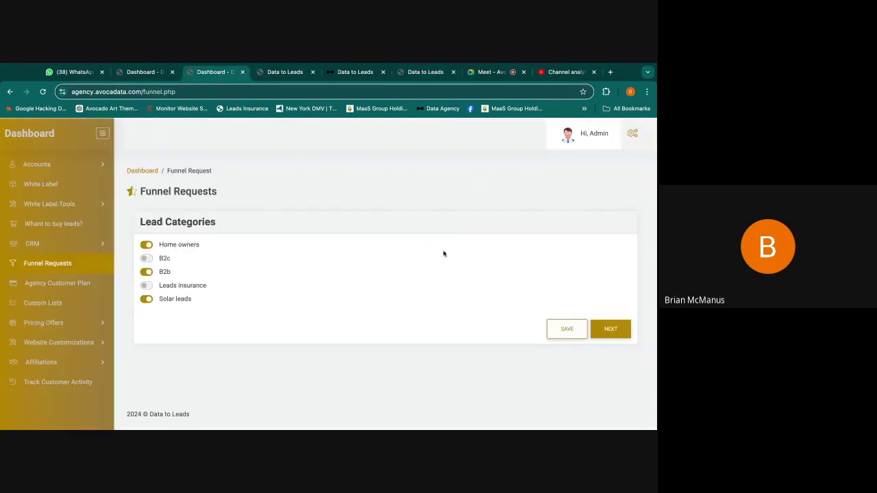
left_click(601, 328)
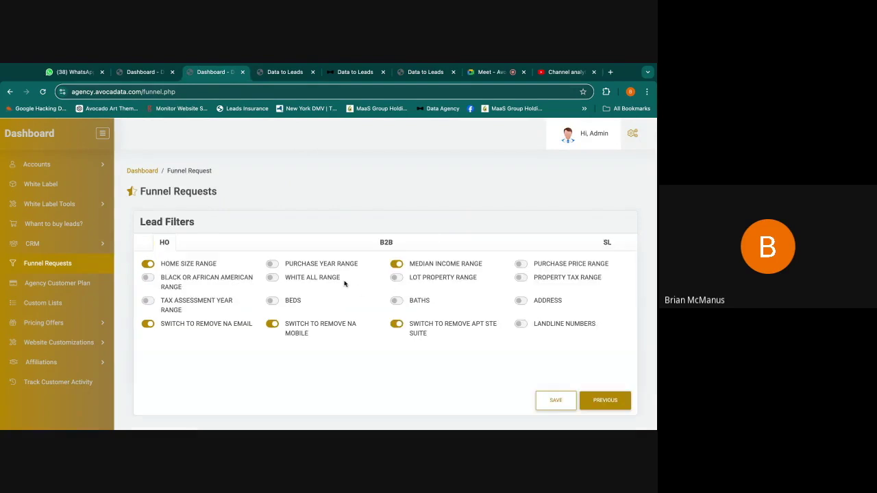
left_click(386, 242)
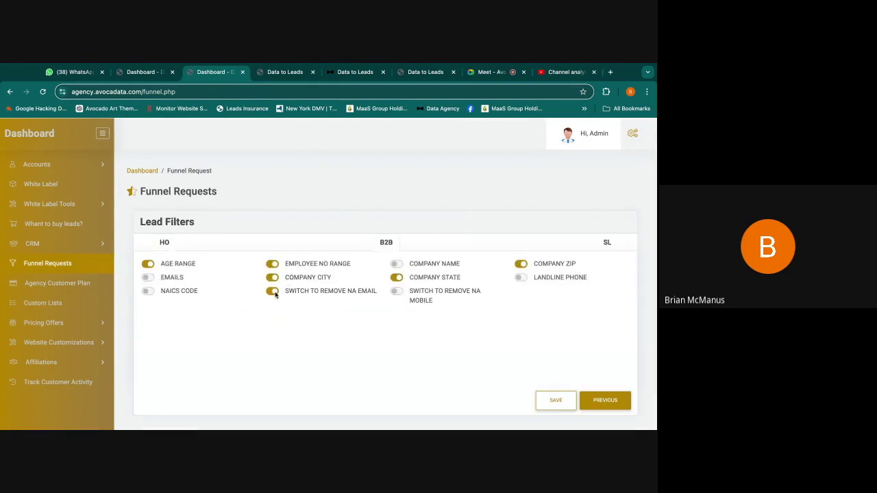
left_click(273, 265)
left_click(273, 278)
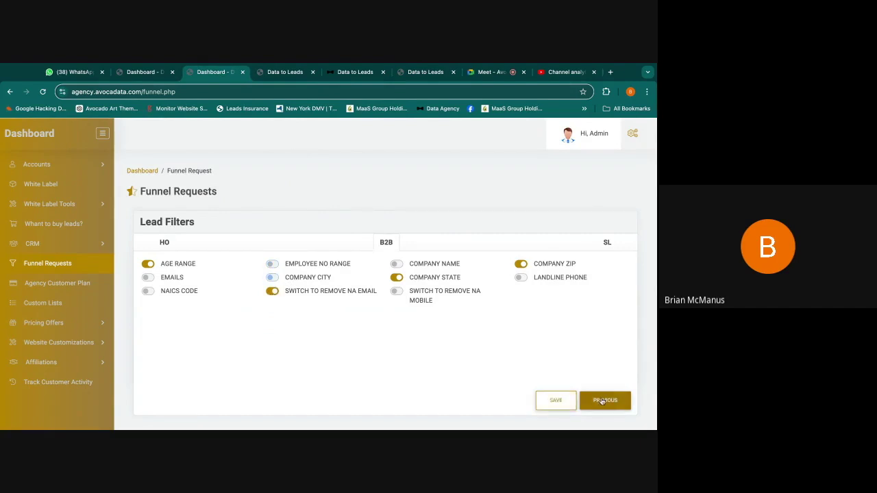
left_click(274, 292)
left_click(549, 399)
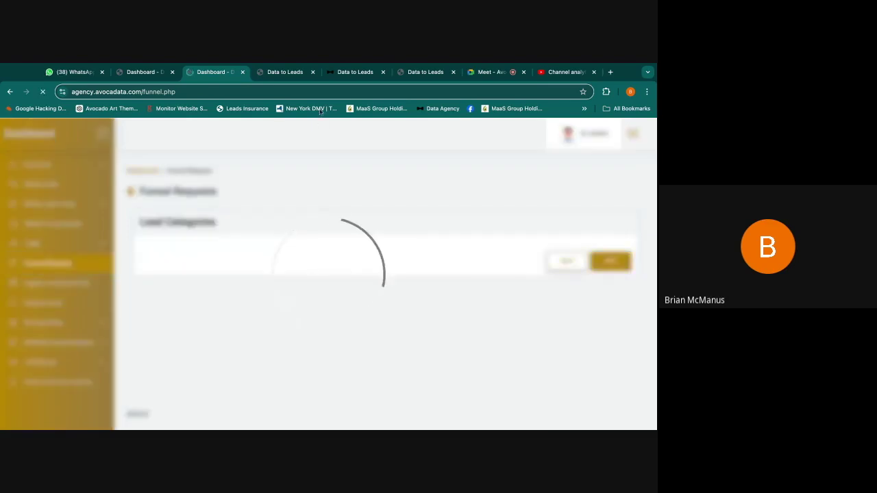
Step: On the first leads dashboard, start a pre-built Large Construction Companies [USA 11+ Employees] list, view its search filters and close the dialog
left_click(284, 72)
left_click(118, 280)
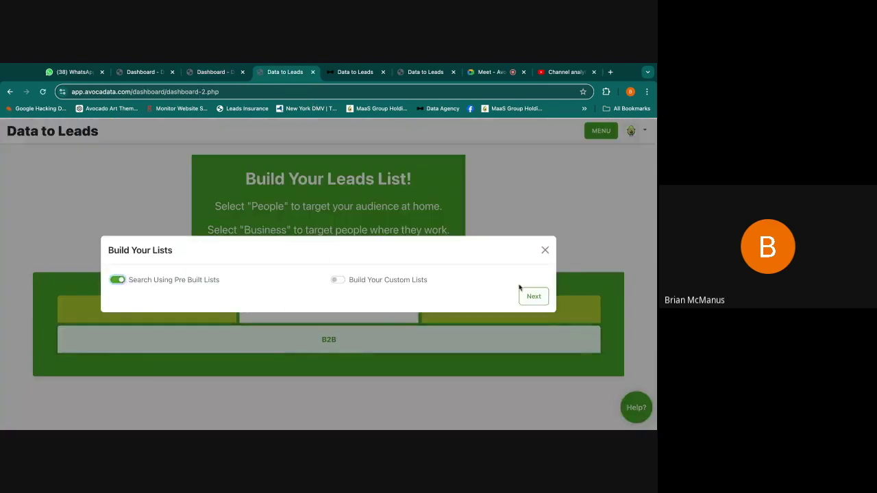
left_click(522, 293)
left_click(498, 286)
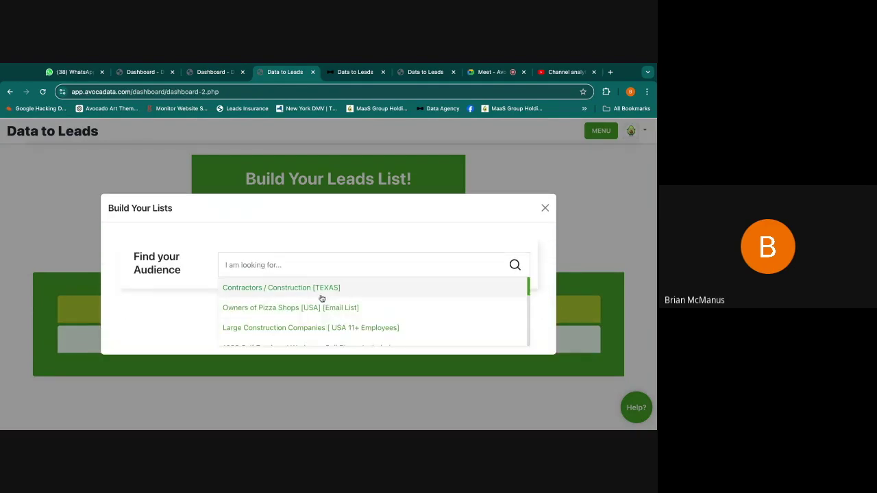
scroll(335, 293, "down", 1)
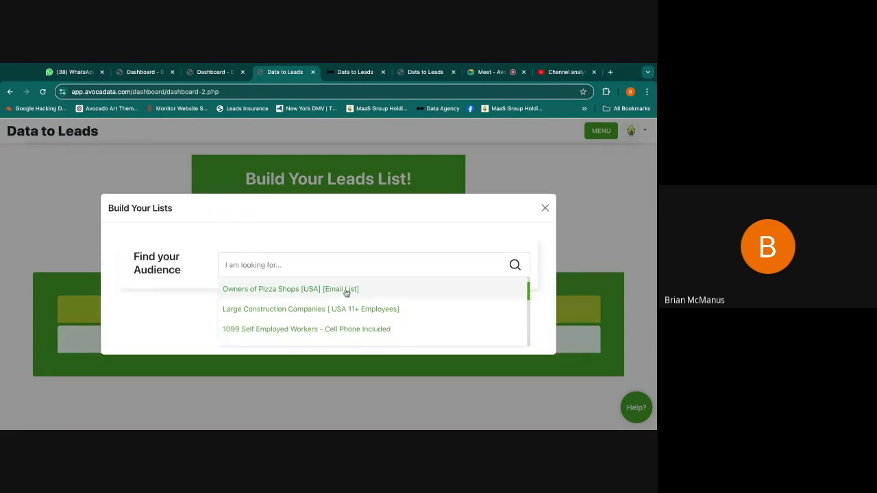
left_click(392, 308)
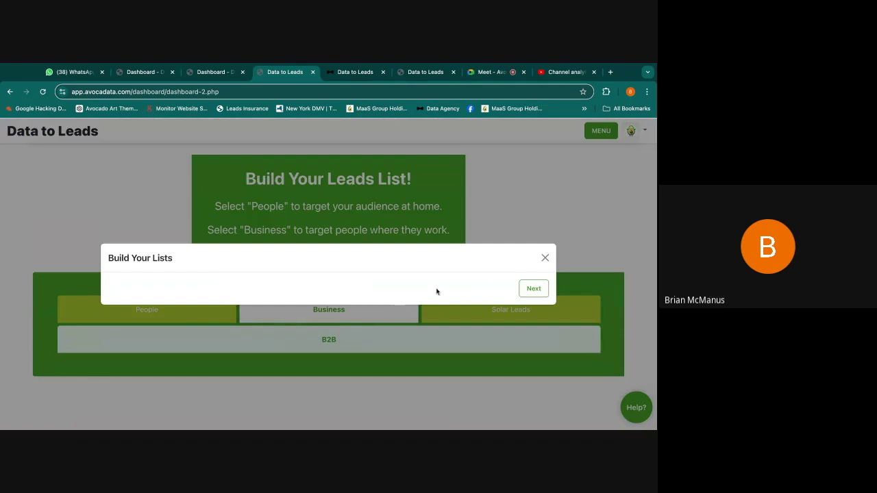
left_click(532, 289)
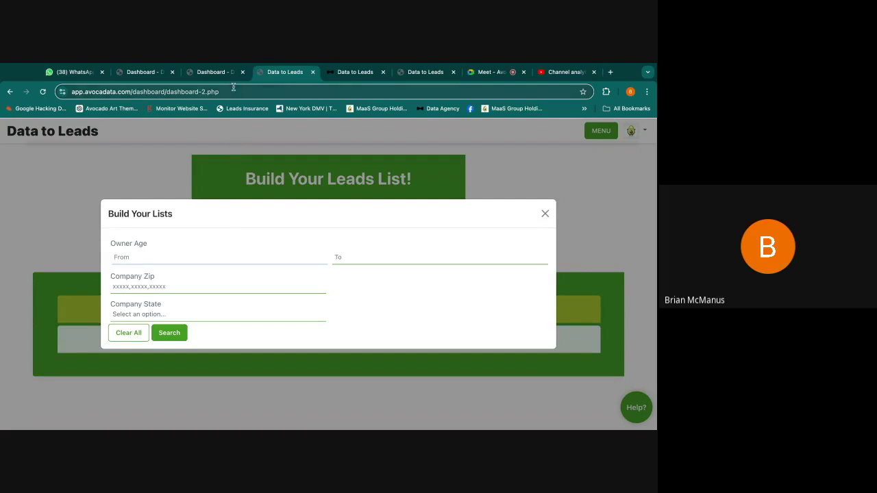
left_click(545, 214)
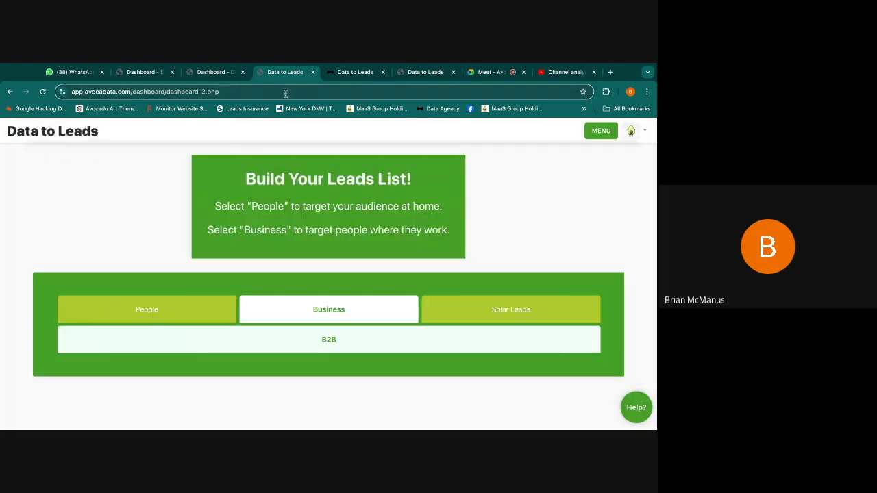
Step: In the agency's Website Customizations, select the Classic Dashboard template, save the changes and reload the first leads dashboard
left_click(211, 74)
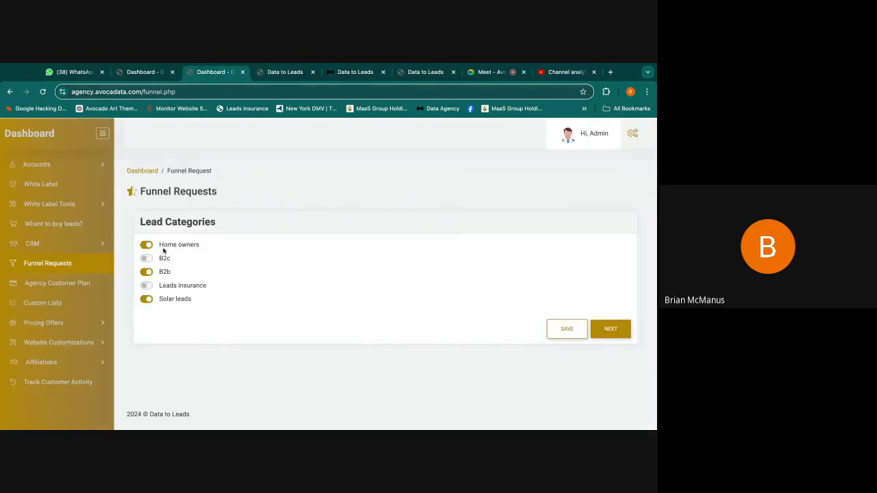
left_click_drag(145, 218, 187, 222)
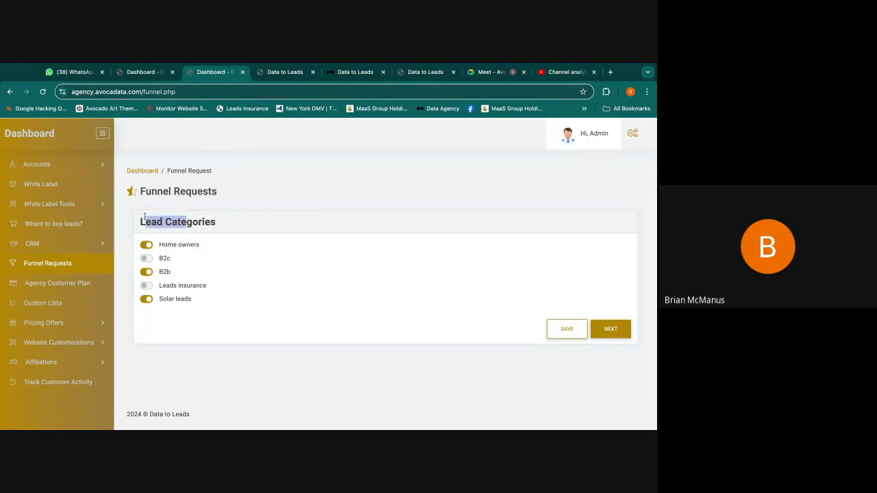
scroll(62, 259, "down", 1)
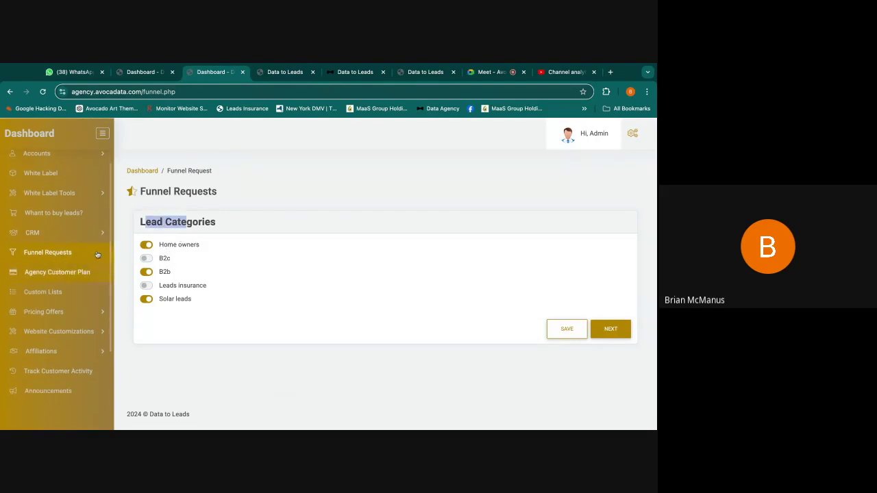
scroll(62, 323, "down", 1)
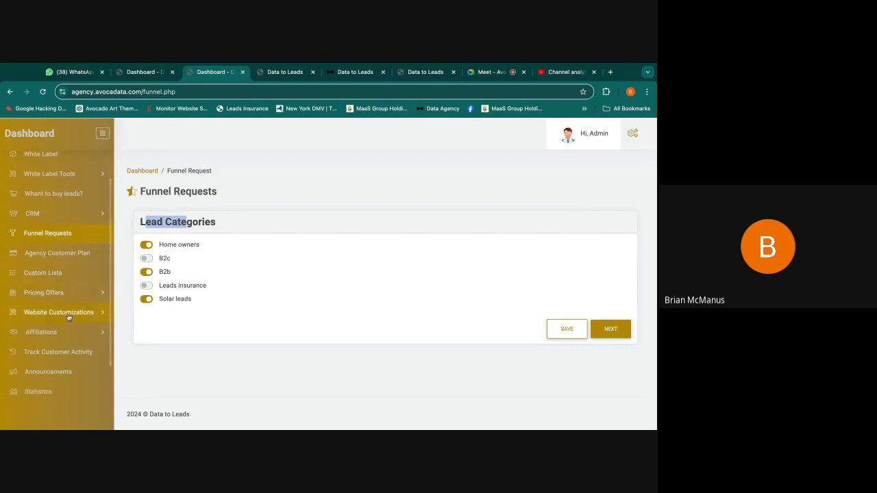
left_click(61, 313)
left_click(71, 355)
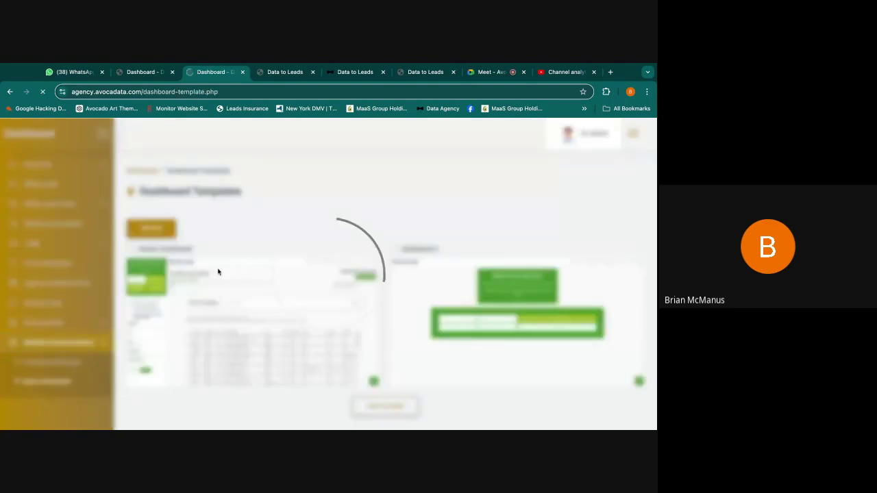
left_click(133, 250)
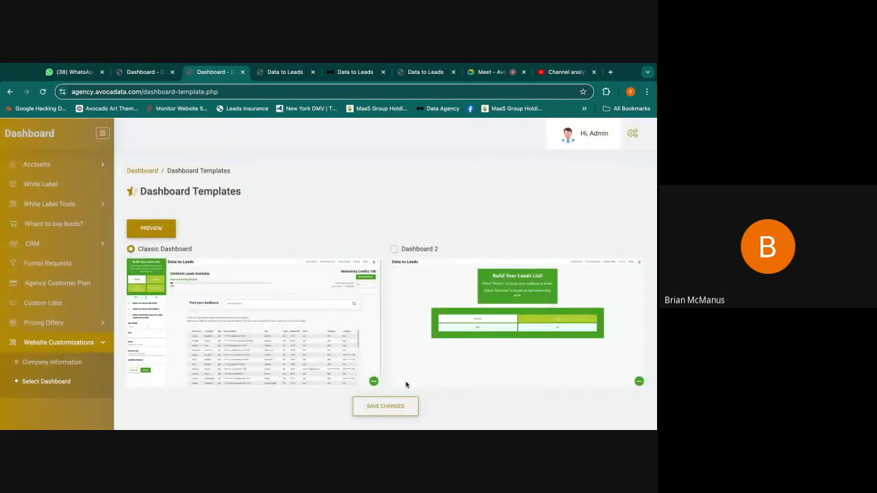
left_click(401, 406)
left_click(285, 72)
key("super+r")
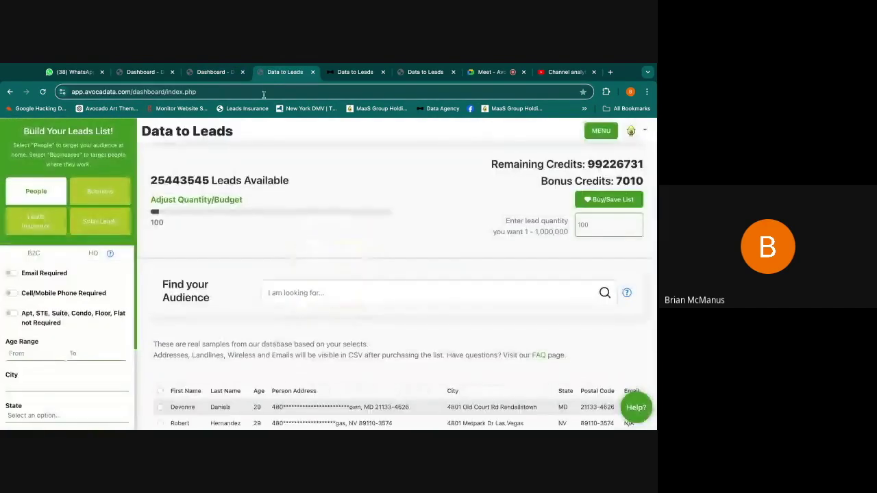
Step: Open the agency's Custom Lists page, look through the open leads dashboards and return to the custom lists
left_click(213, 72)
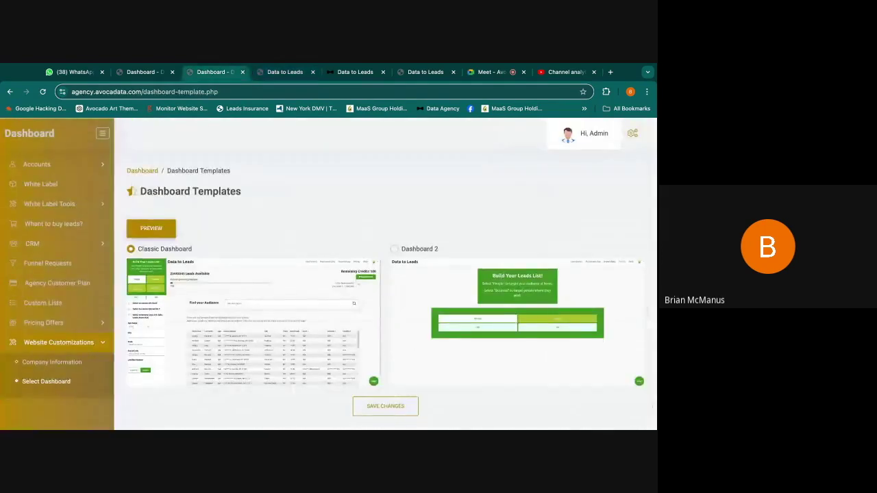
left_click(65, 303)
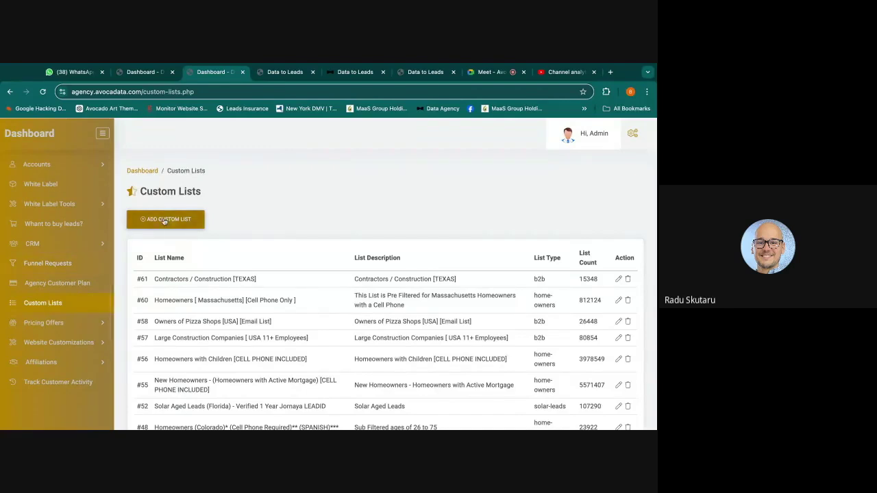
left_click(406, 73)
left_click(361, 72)
left_click(283, 72)
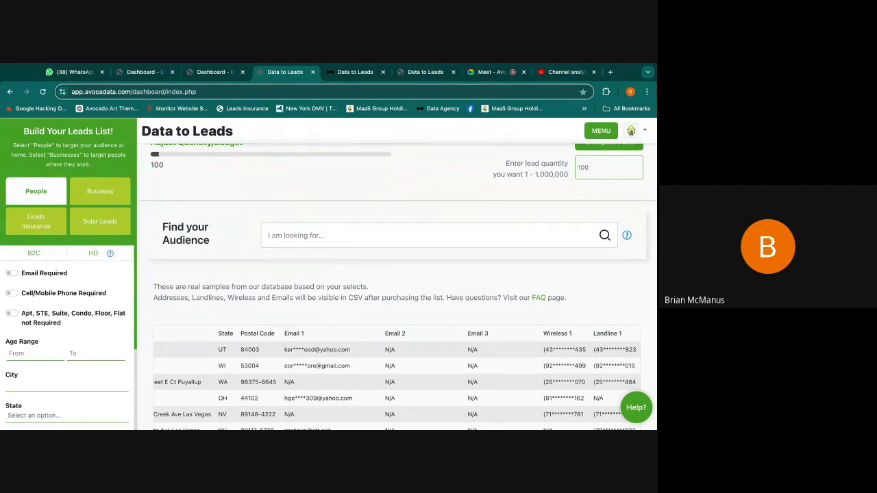
left_click(207, 72)
scroll(81, 207, "down", 1)
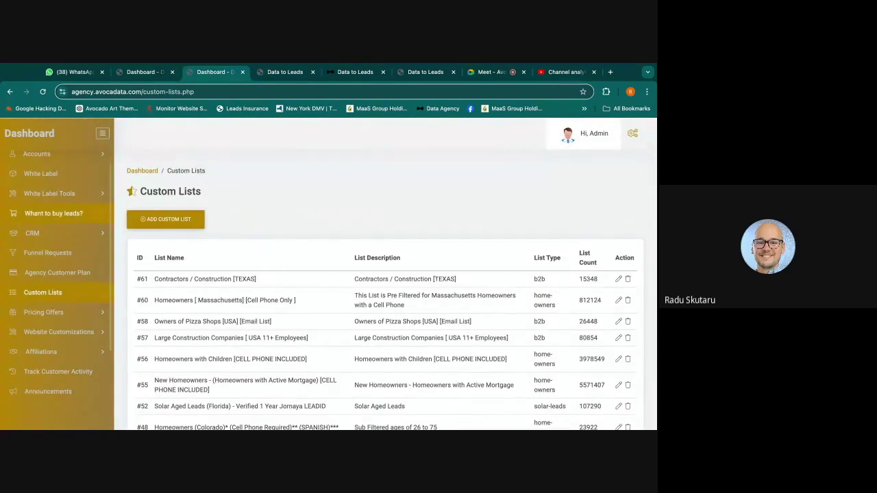